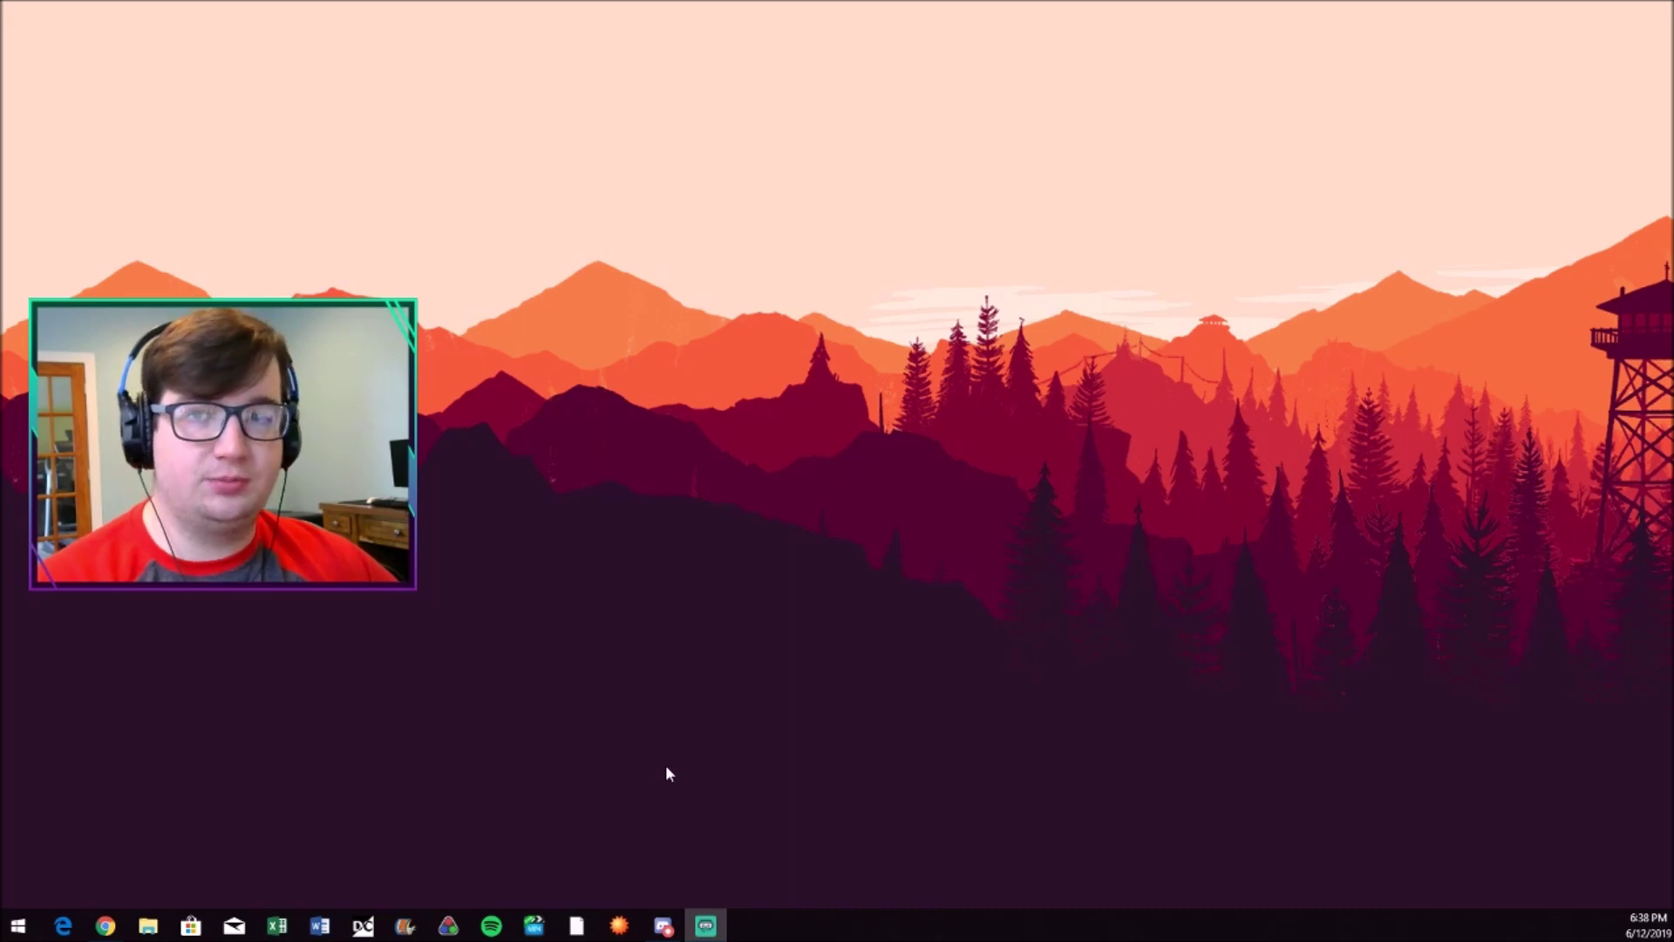
Bring up the browser window with the DCSB v4.0.0.8 release page and maximize it
{"action": "mouse_move", "coordinate": [105, 927]}
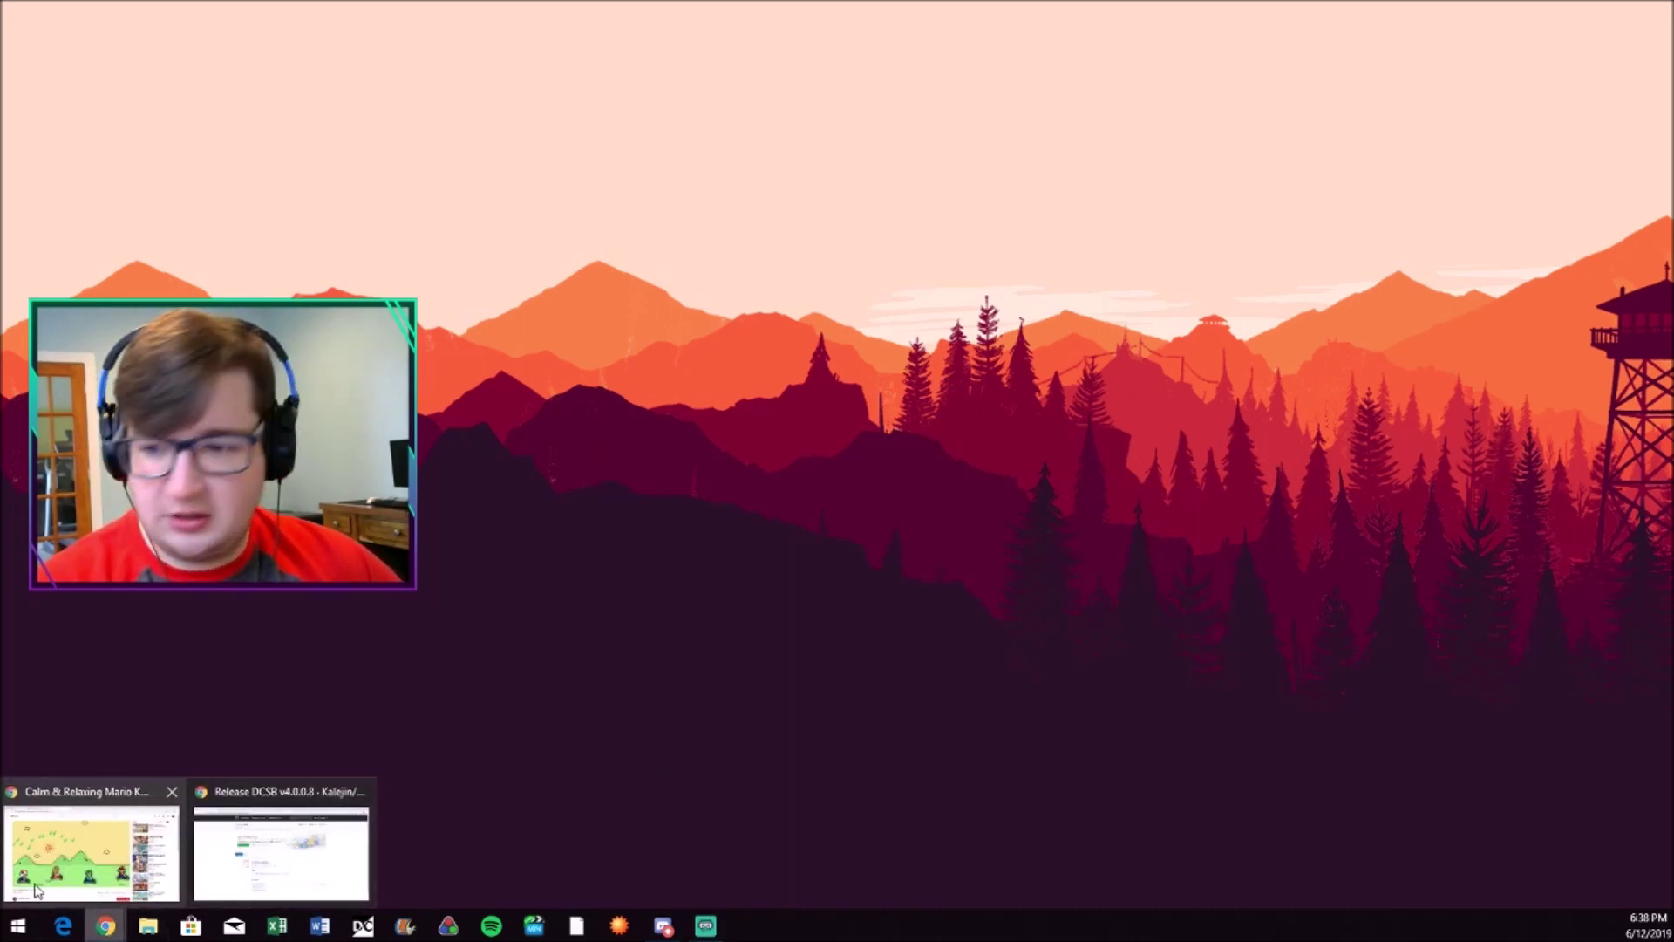
{"action": "left_click", "coordinate": [279, 859]}
{"action": "double_click", "coordinate": [866, 19]}
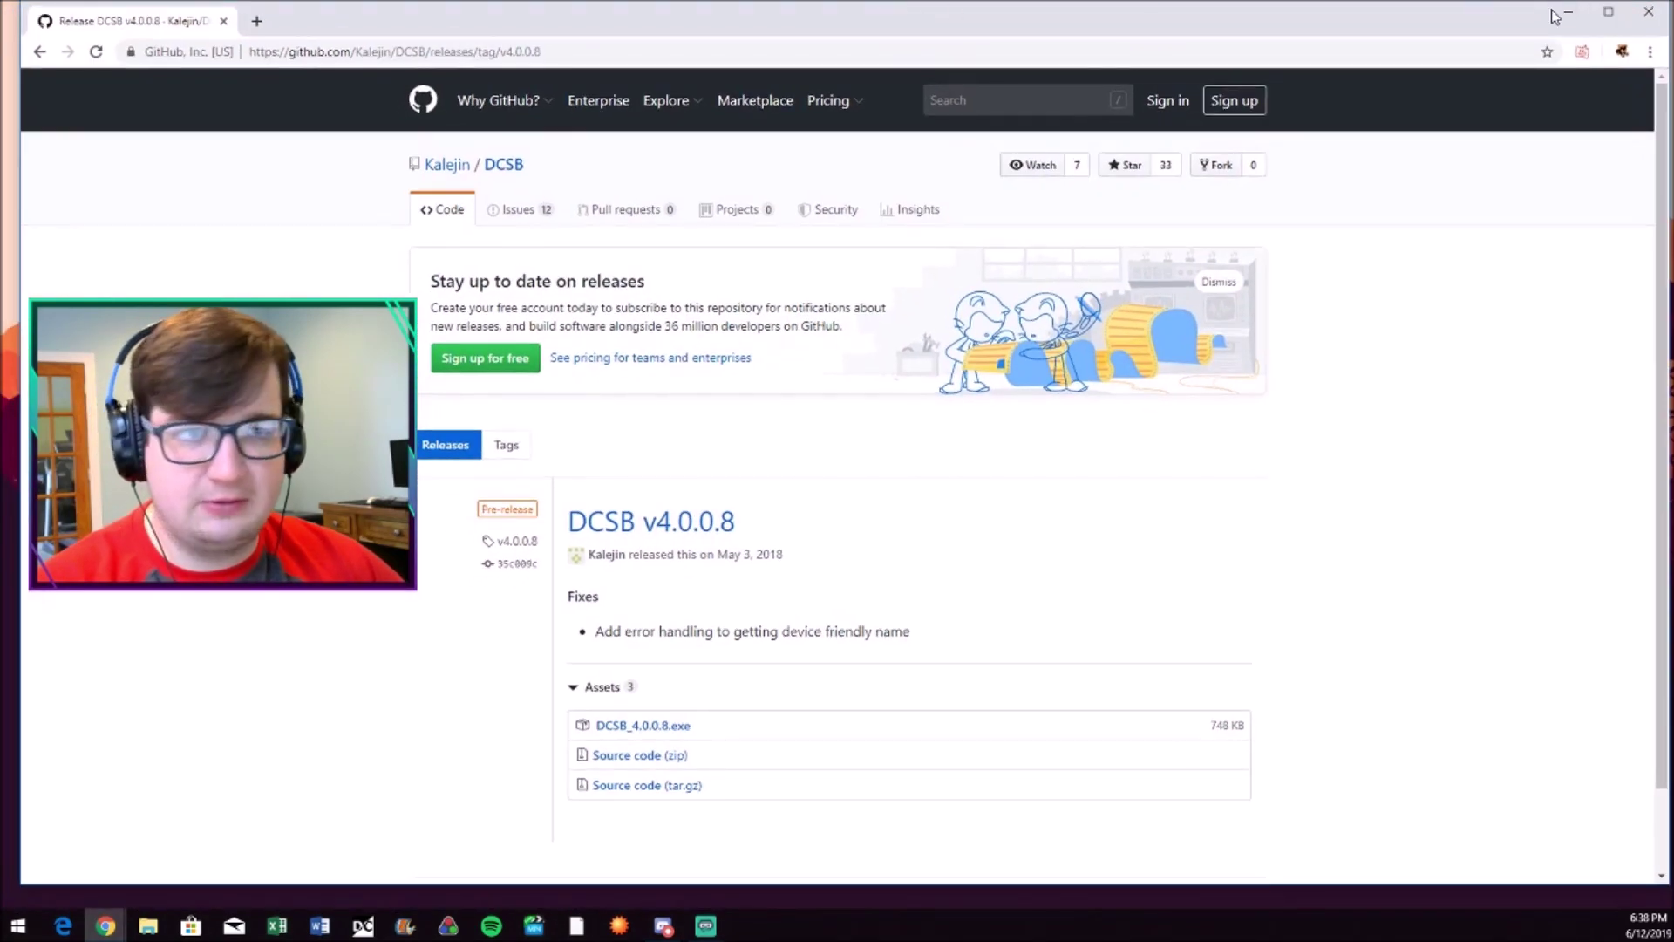
{"action": "left_click", "coordinate": [1620, 12]}
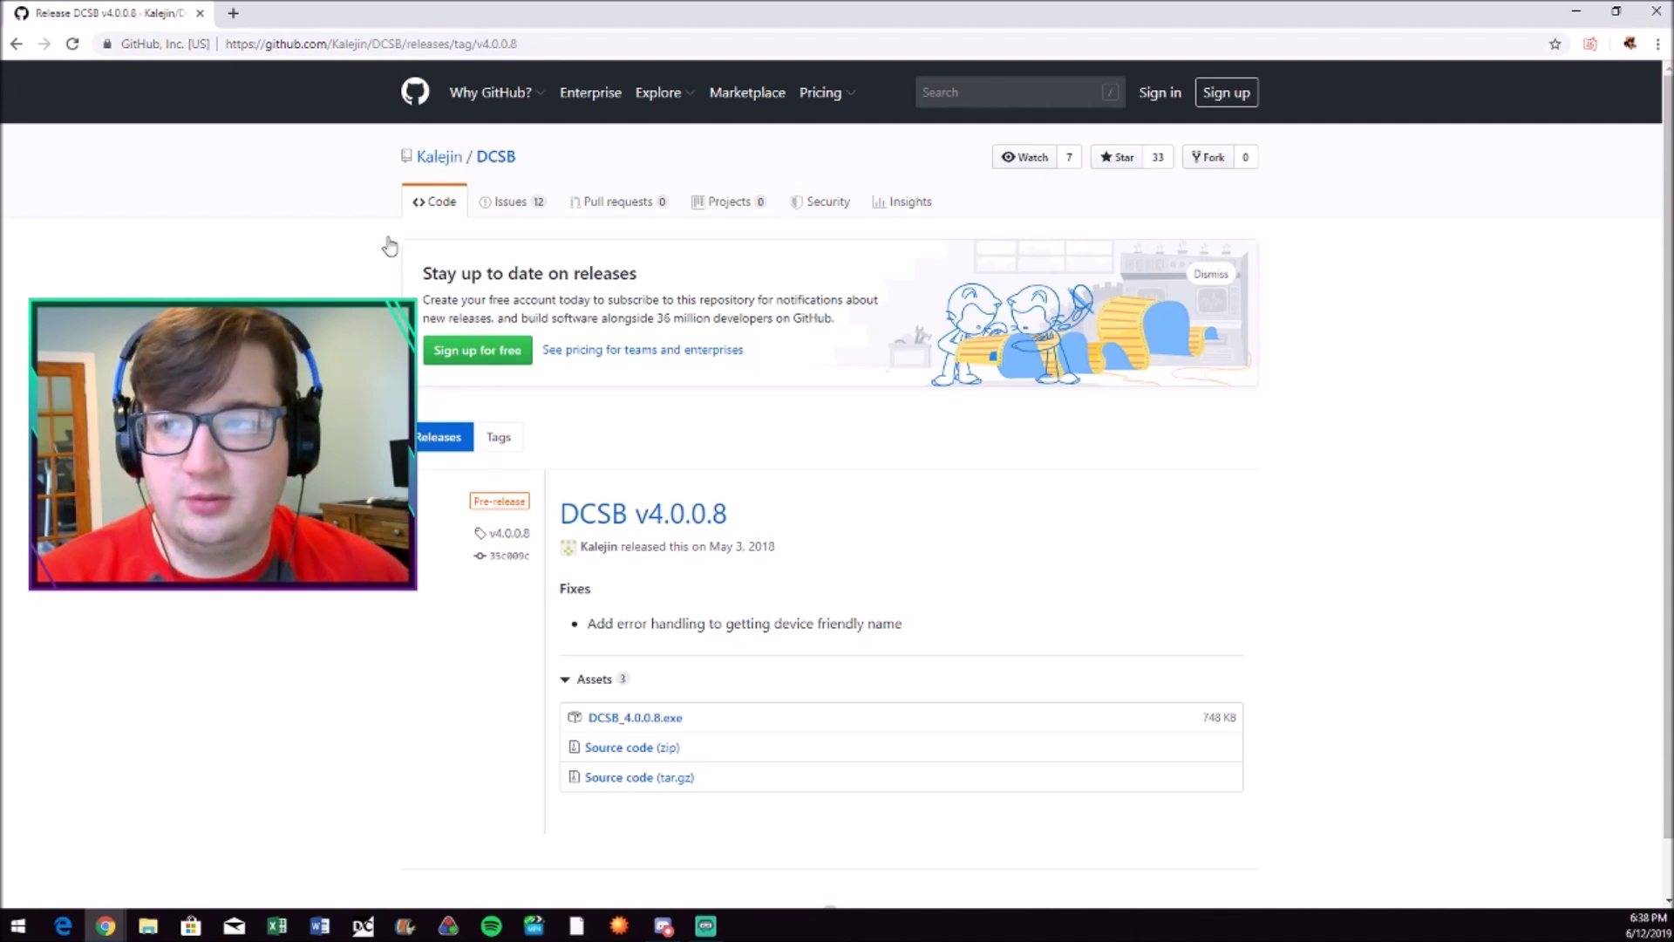
Download DCSB_4.0.0.8.exe from the release assets and run the downloaded installer
{"action": "scroll", "coordinate": [821, 437], "scroll_direction": "down", "scroll_amount": 2}
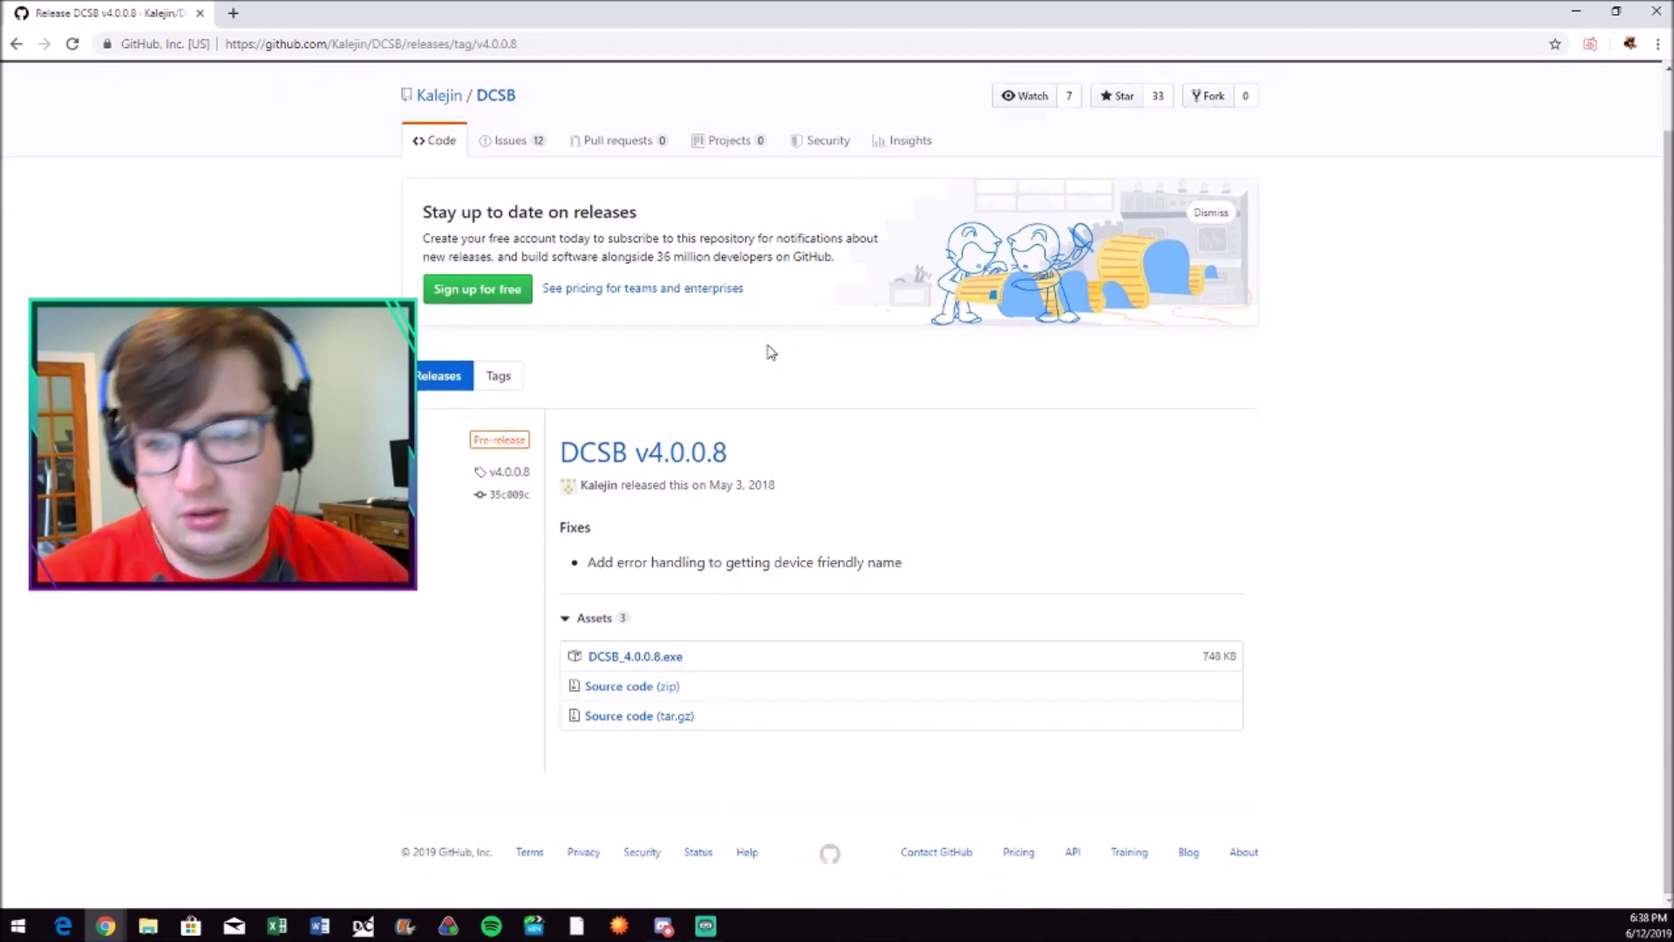
{"action": "left_click", "coordinate": [672, 662]}
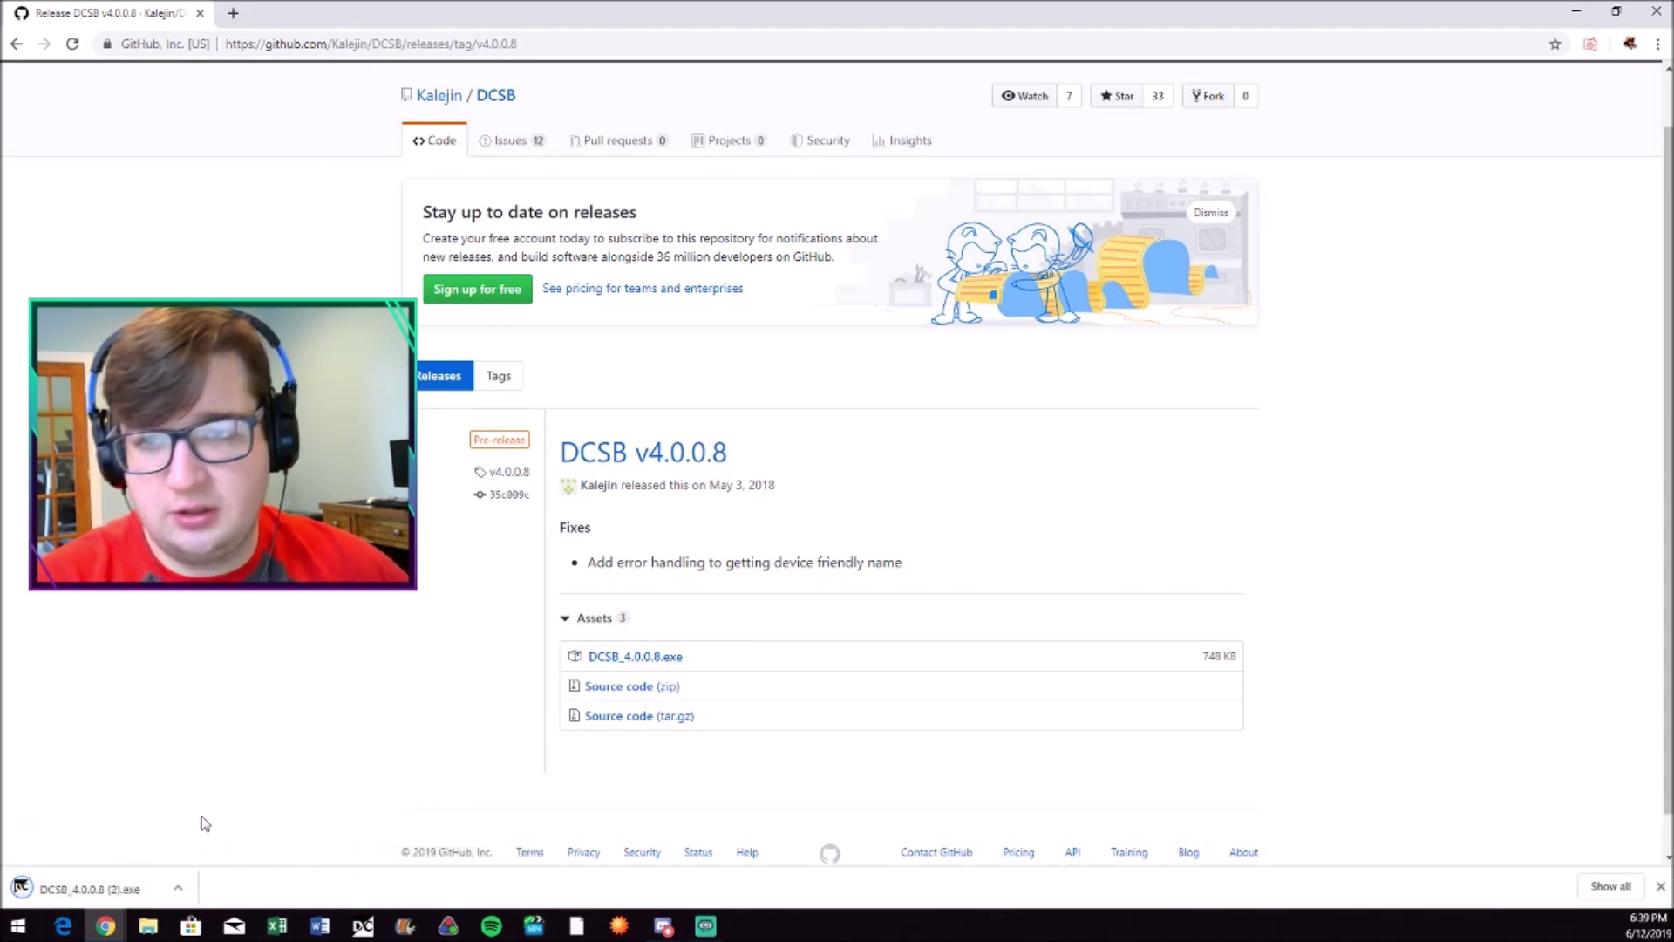
{"action": "left_click", "coordinate": [178, 888]}
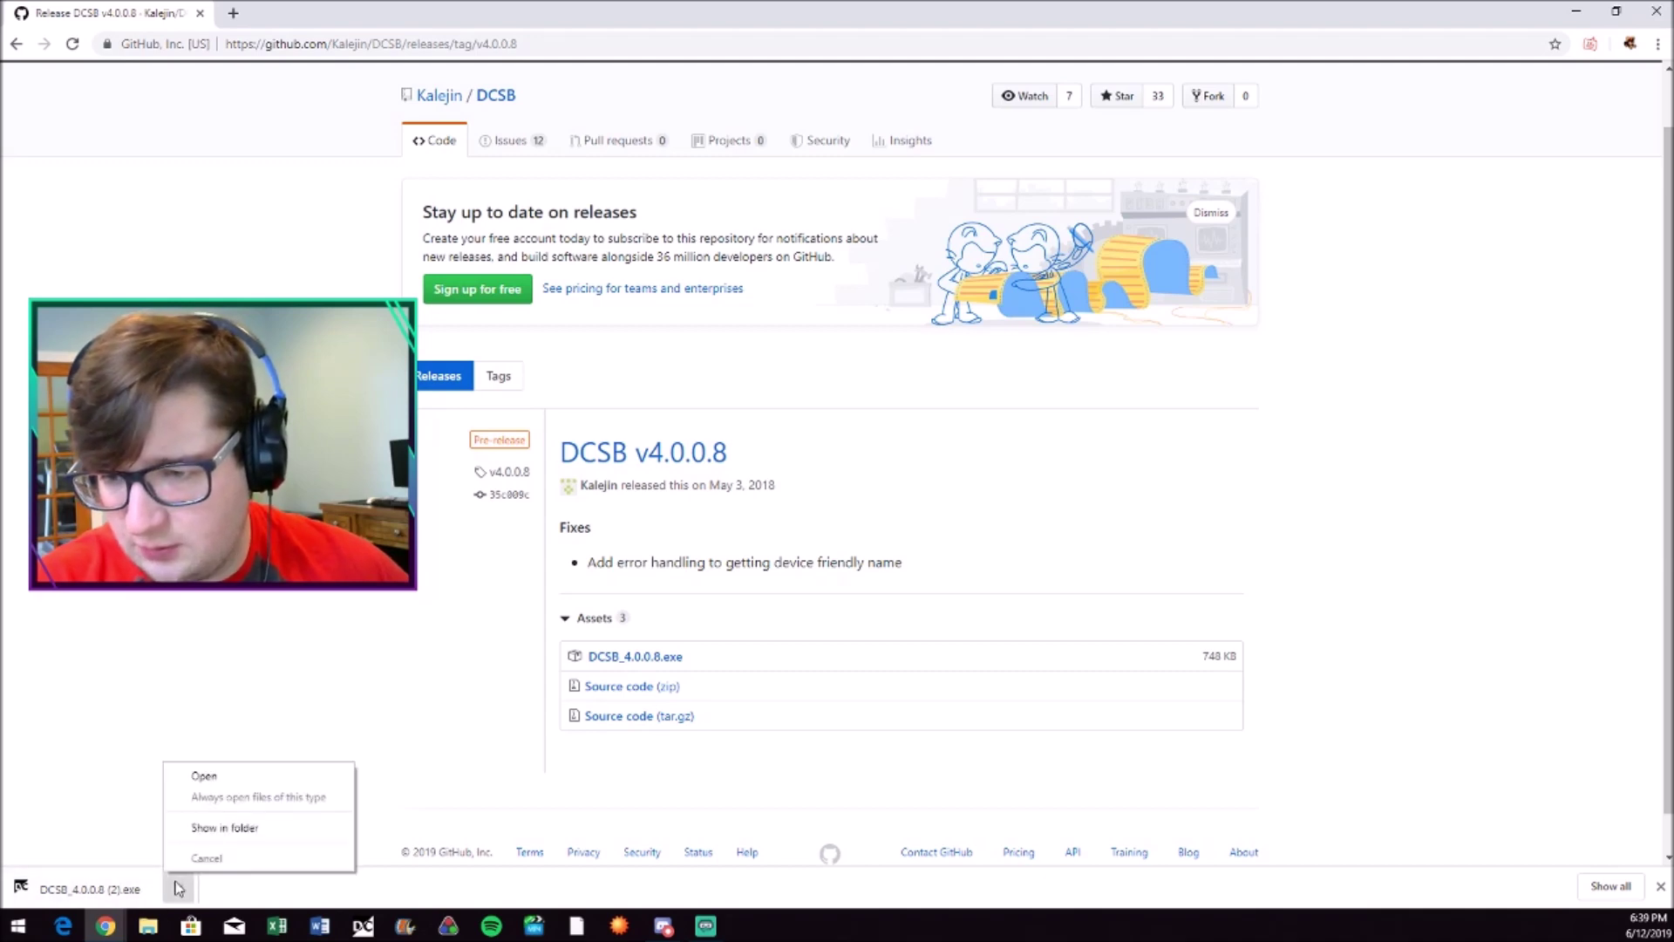
{"action": "left_click", "coordinate": [202, 784]}
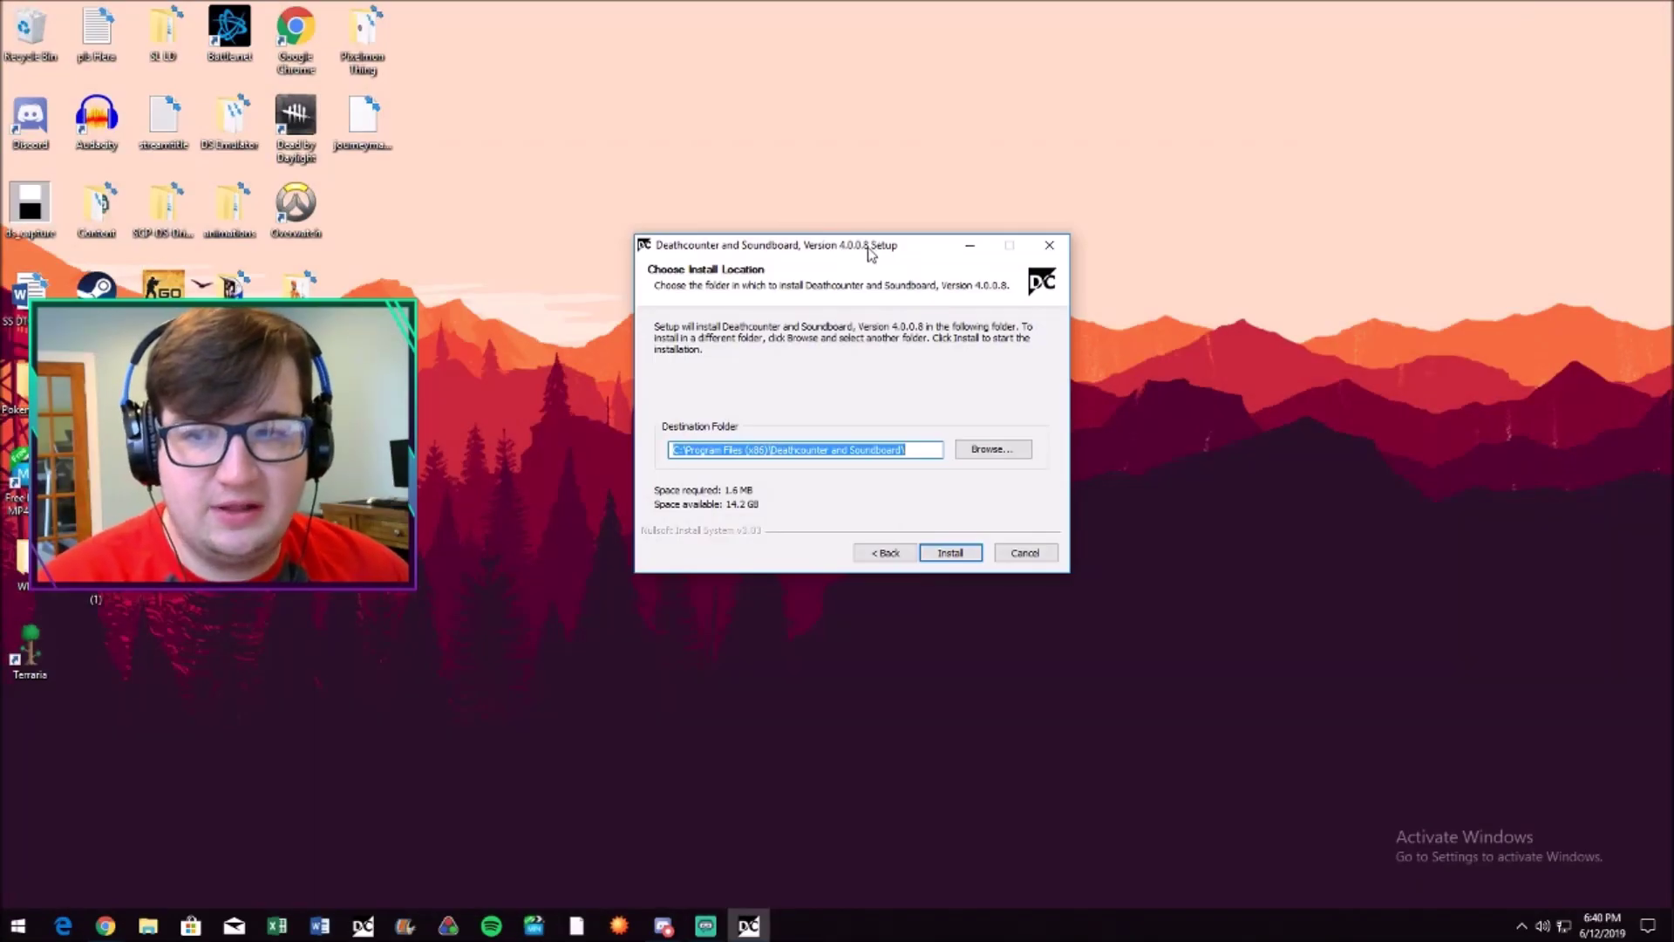
{"action": "left_click_drag", "start_coordinate": [862, 254], "coordinate": [907, 261]}
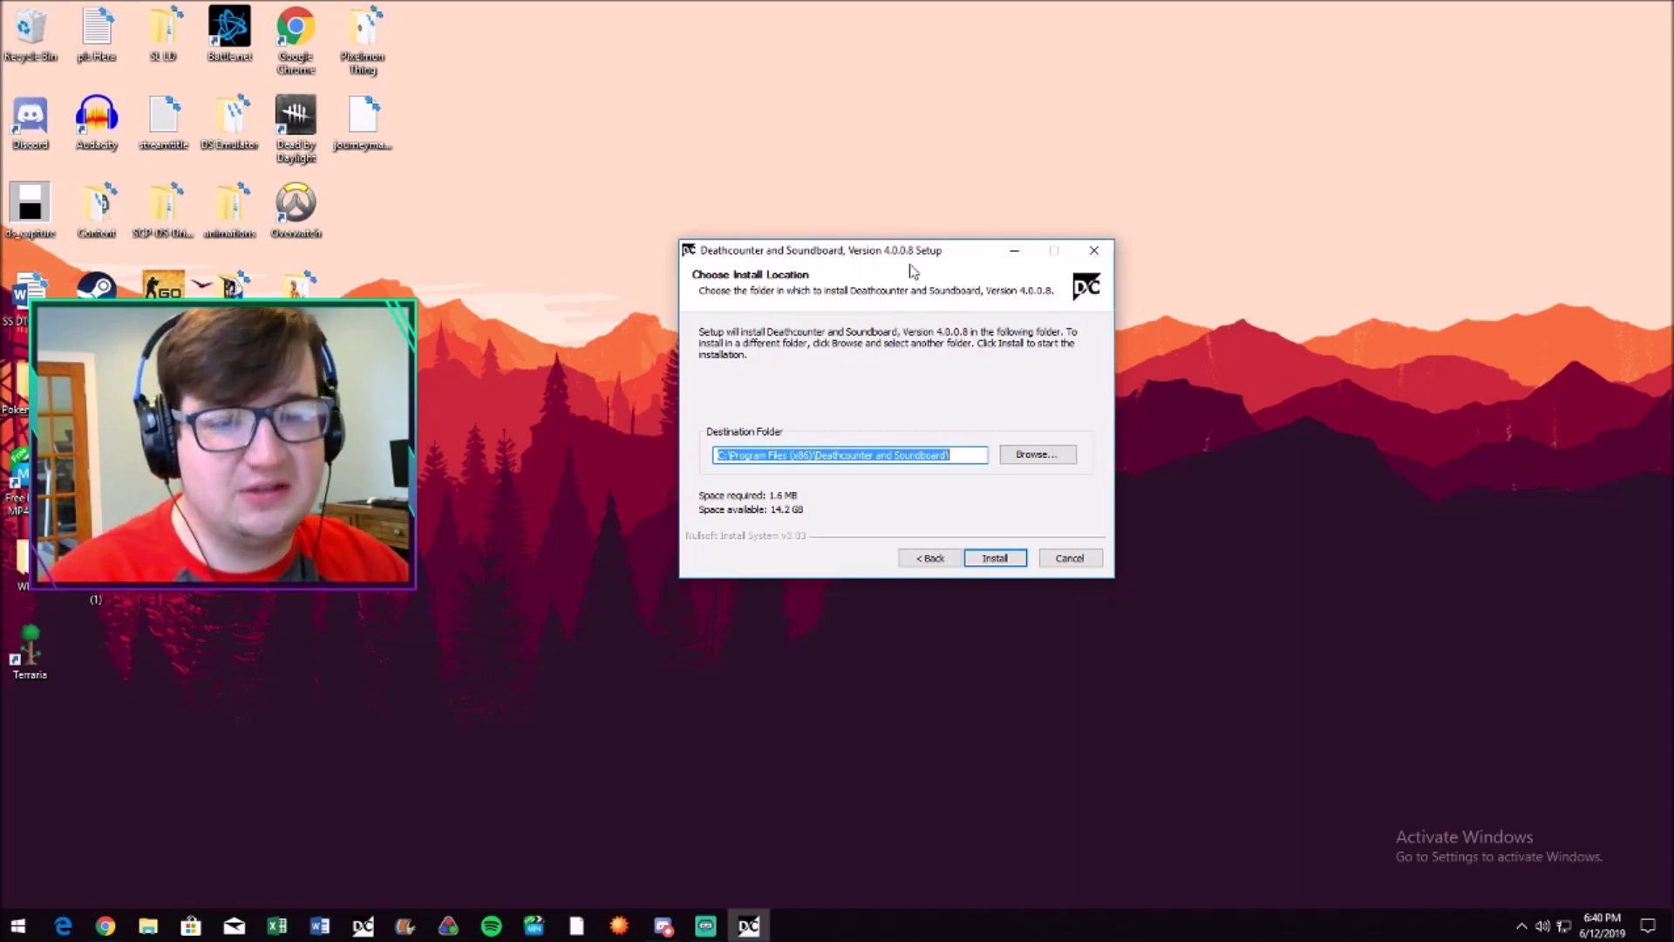
{"action": "left_click_drag", "start_coordinate": [887, 254], "coordinate": [859, 249]}
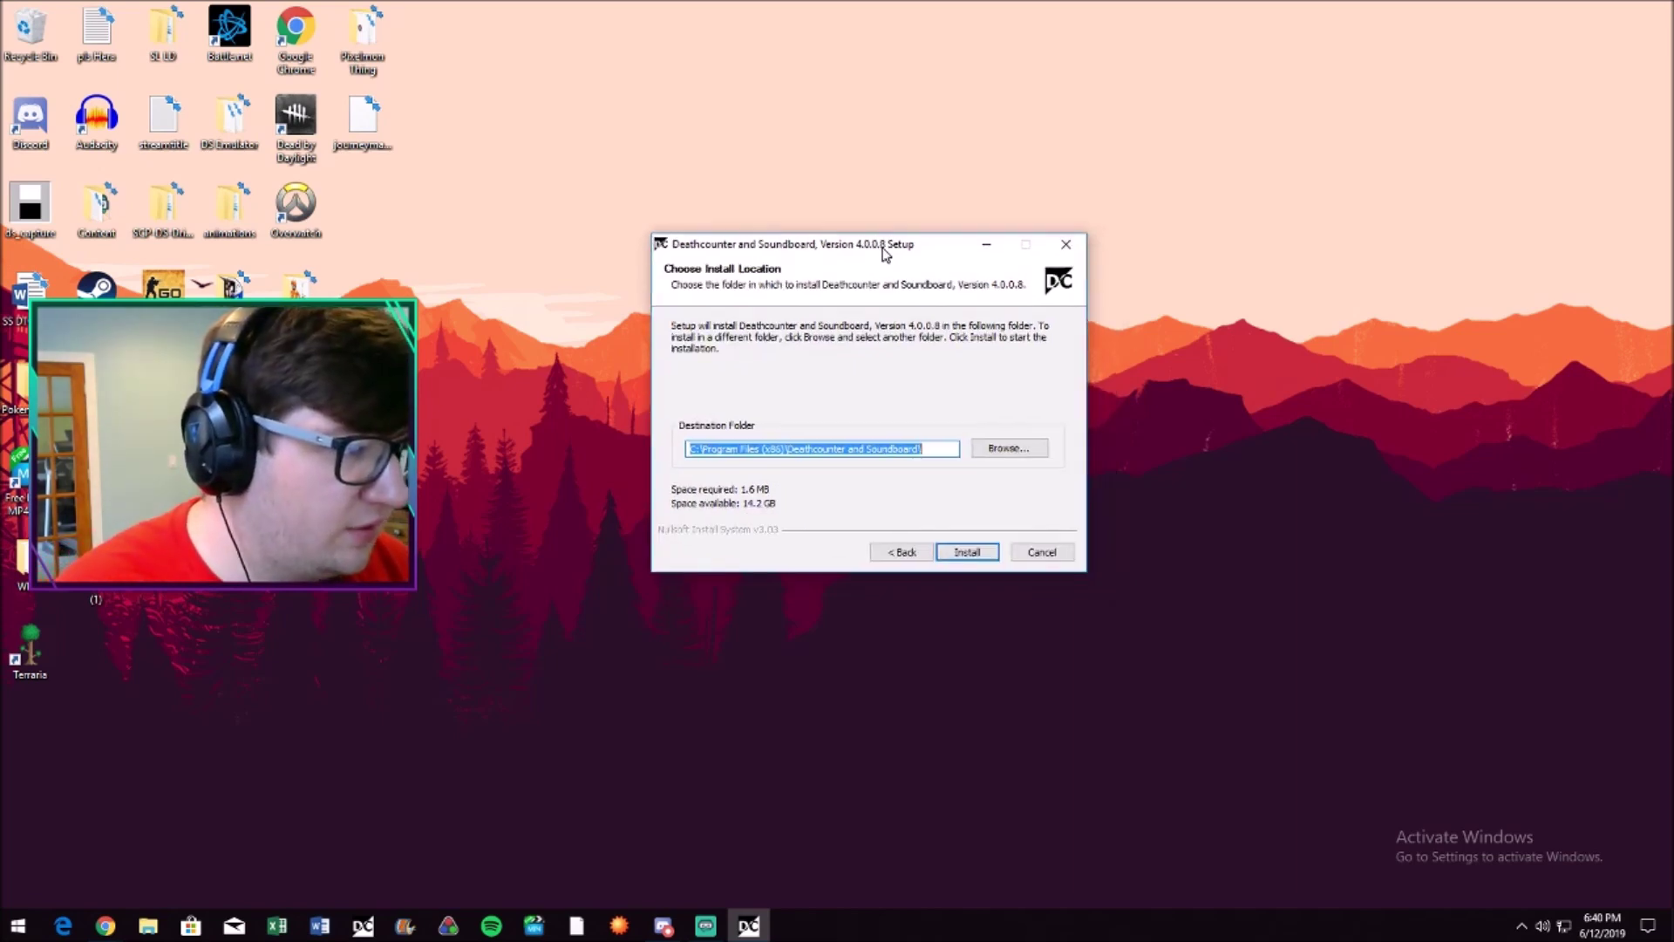
{"action": "left_click", "coordinate": [1018, 449]}
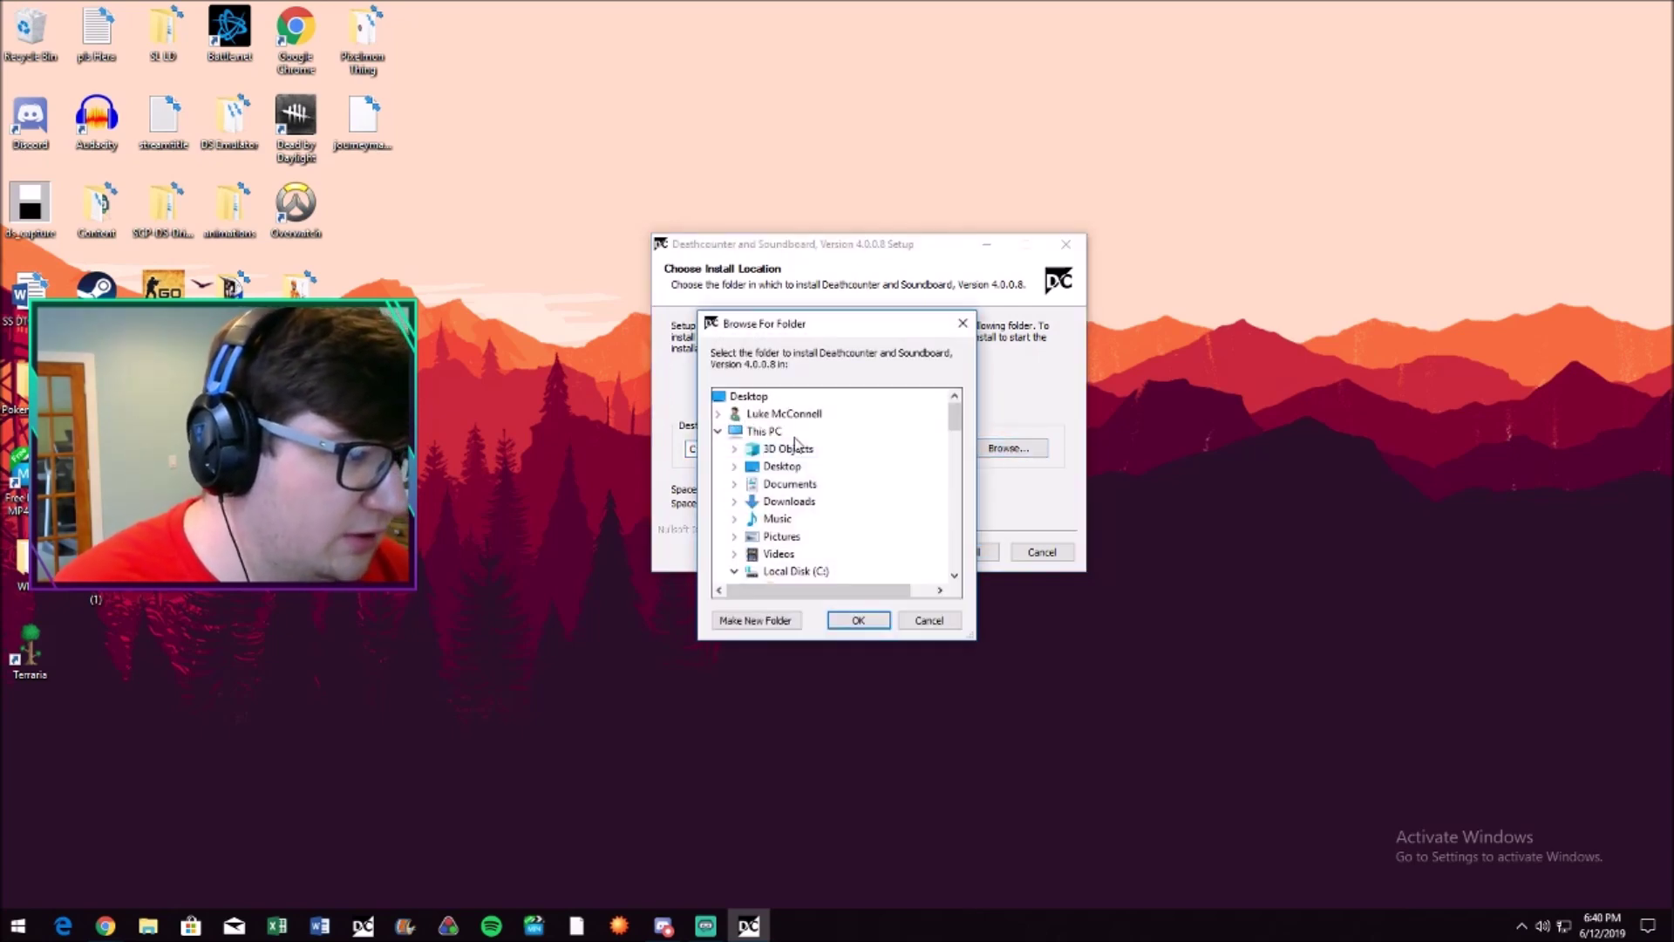
{"action": "double_click", "coordinate": [795, 469]}
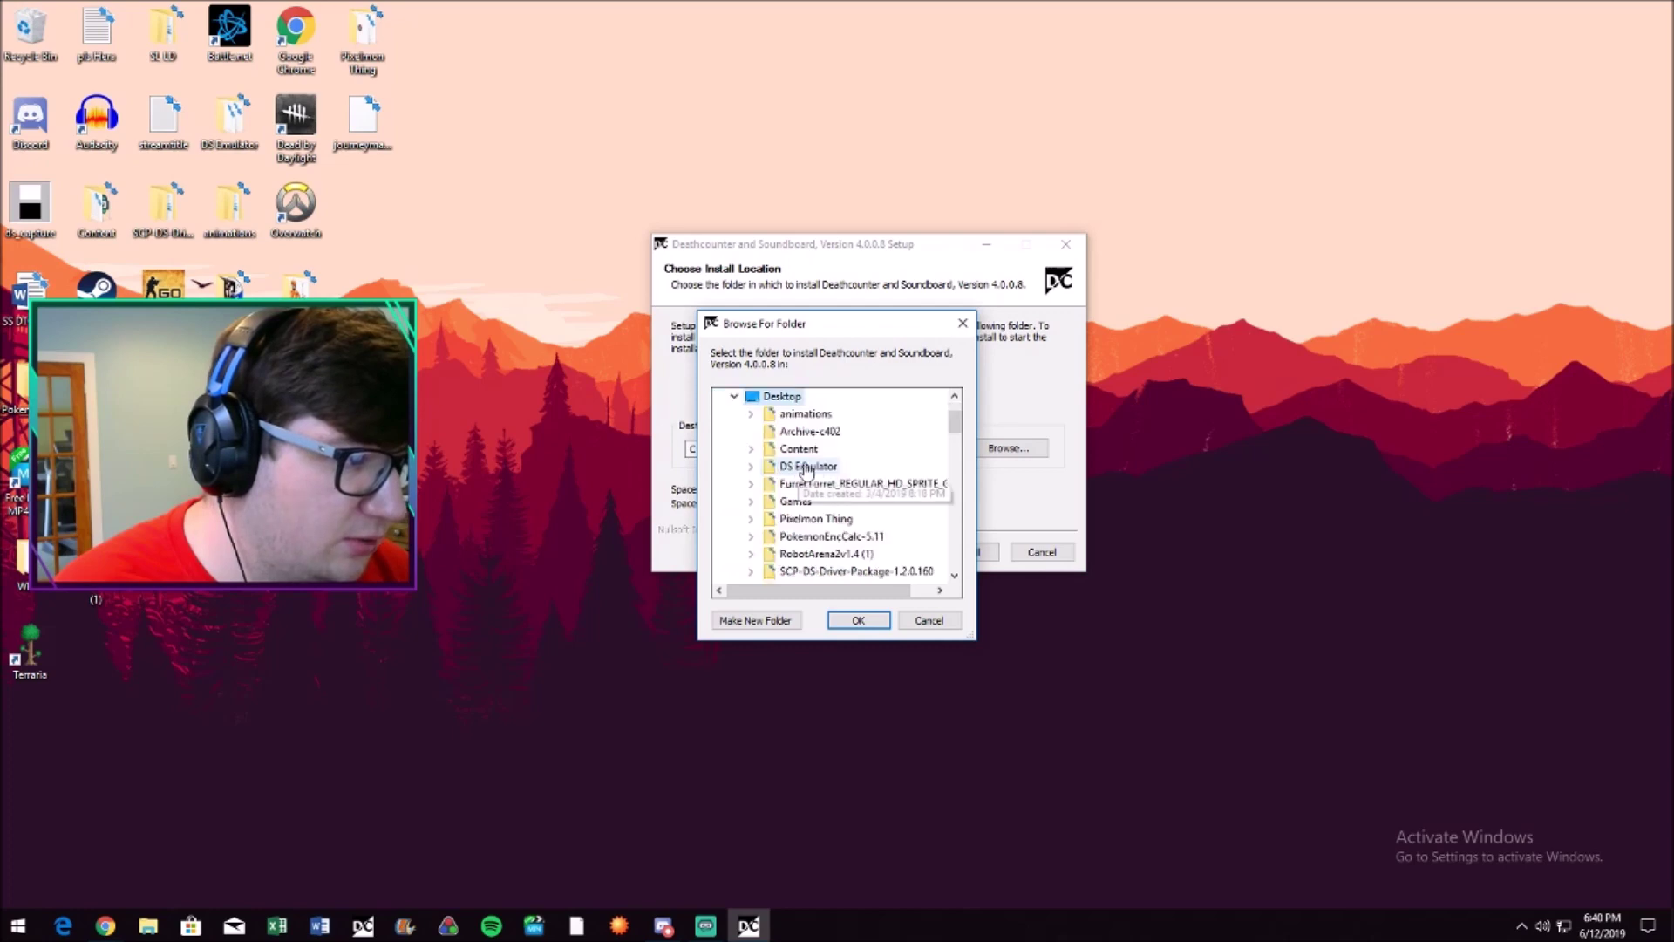
{"action": "scroll", "coordinate": [830, 430], "scroll_direction": "up", "scroll_amount": 2}
{"action": "scroll", "coordinate": [831, 431], "scroll_direction": "down", "scroll_amount": 2}
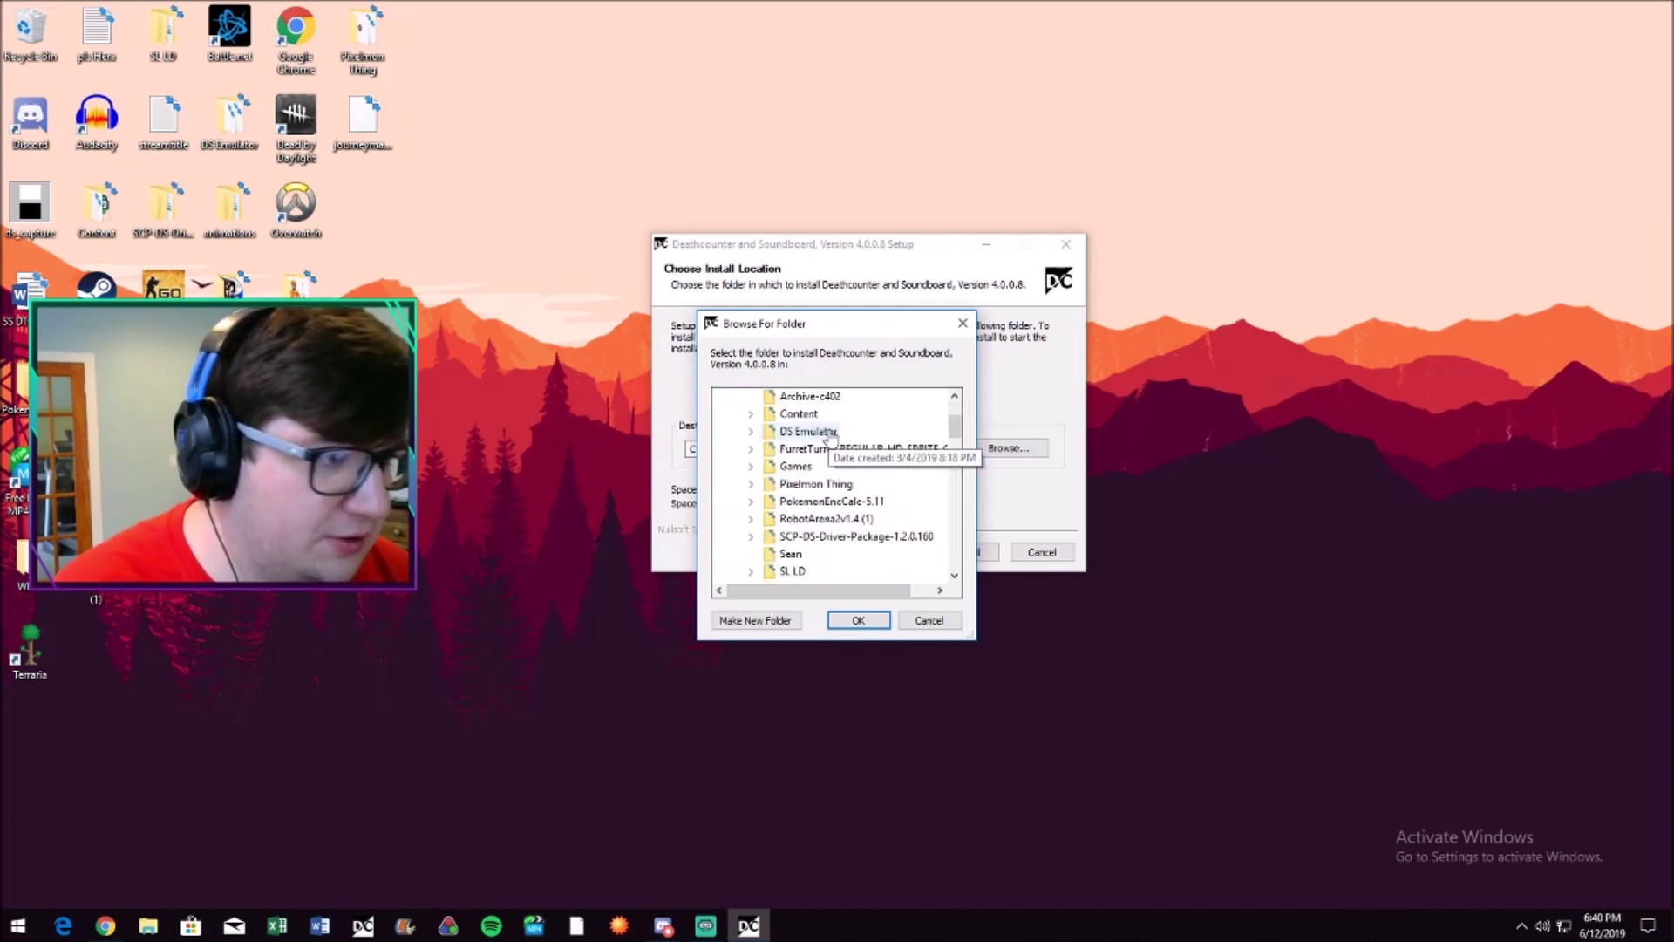
{"action": "scroll", "coordinate": [833, 431], "scroll_direction": "up", "scroll_amount": 1}
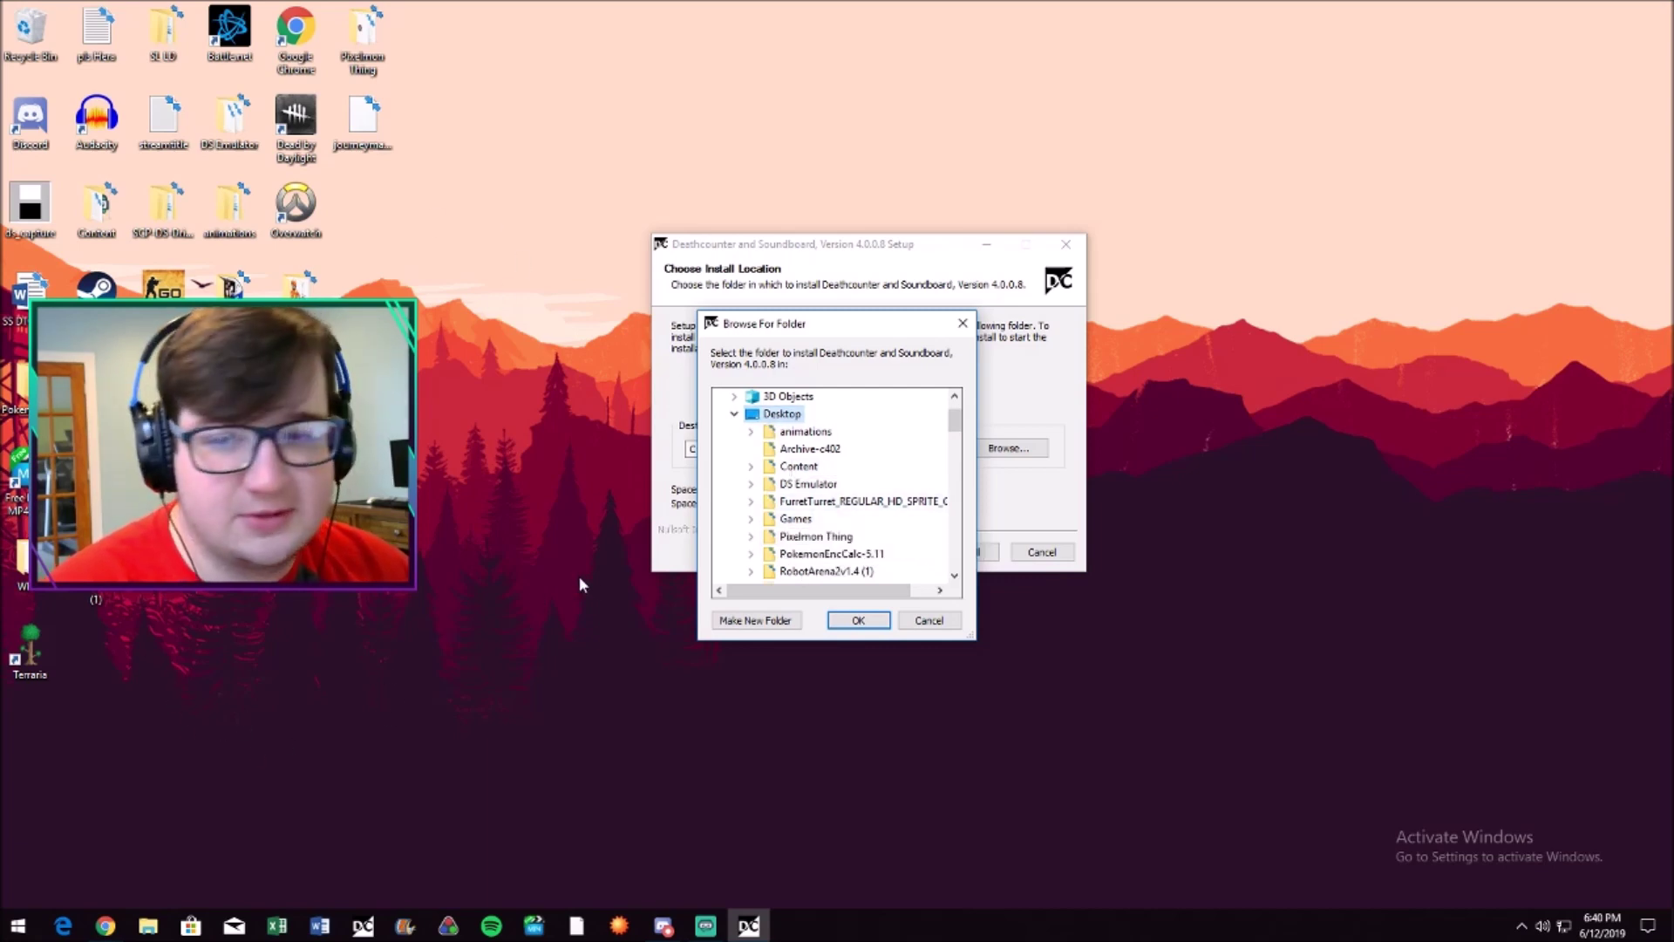
{"action": "scroll", "coordinate": [872, 506], "scroll_direction": "down", "scroll_amount": 10}
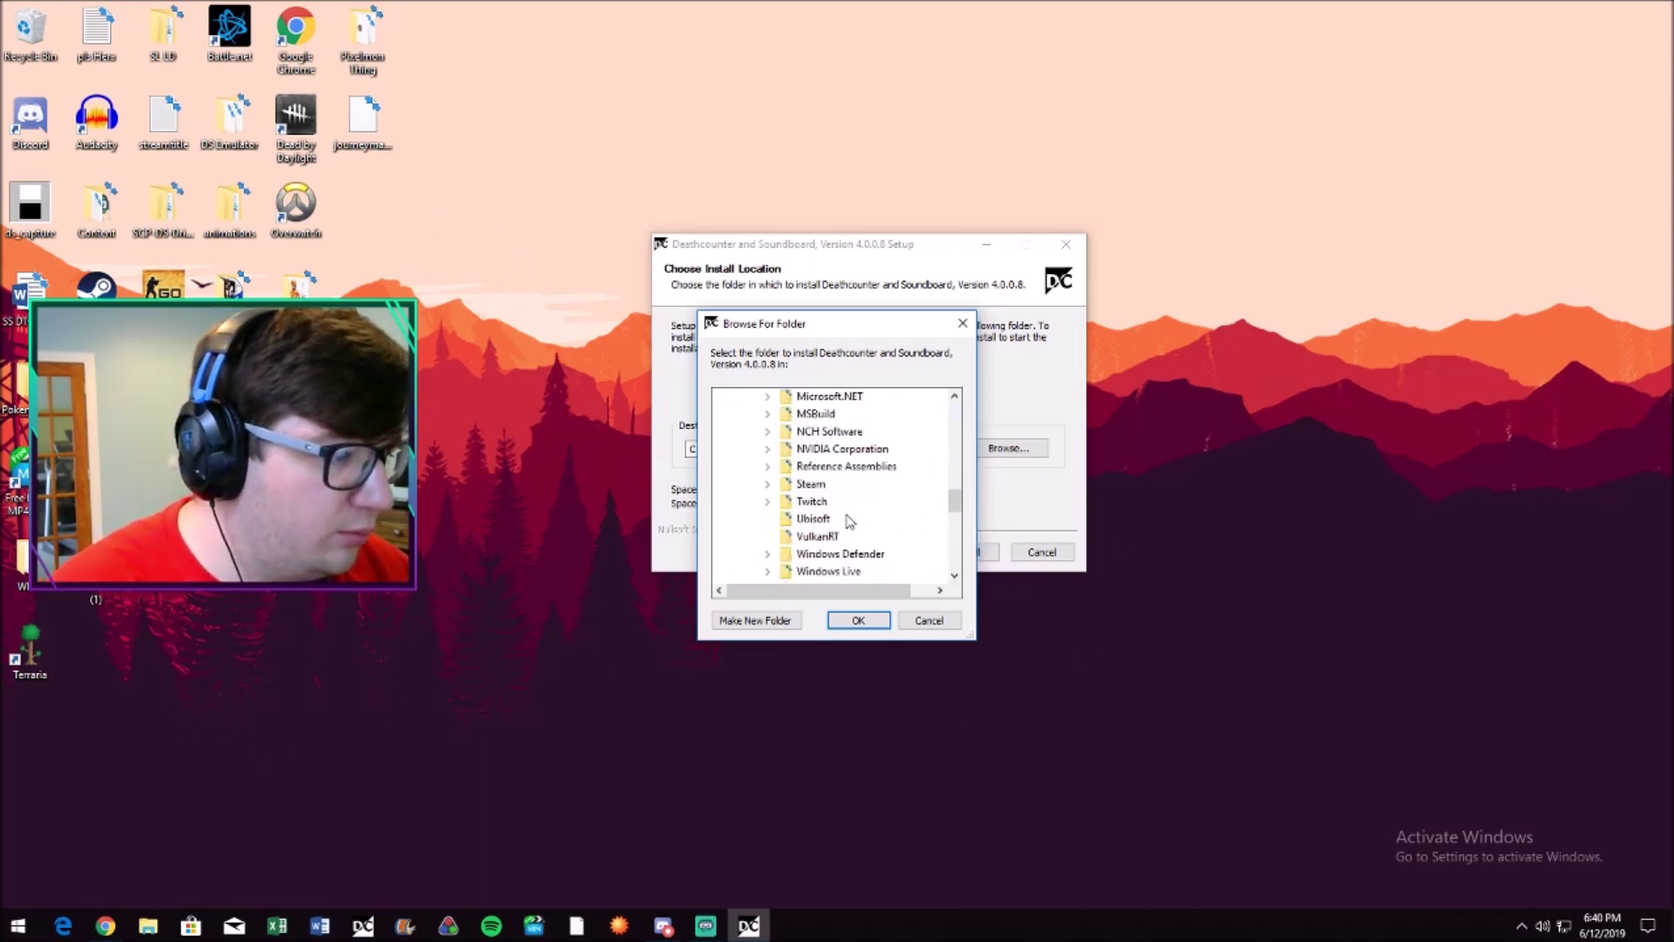
{"action": "scroll", "coordinate": [846, 523], "scroll_direction": "up", "scroll_amount": 5}
{"action": "scroll", "coordinate": [853, 532], "scroll_direction": "down", "scroll_amount": 5}
{"action": "scroll", "coordinate": [854, 536], "scroll_direction": "up", "scroll_amount": 15}
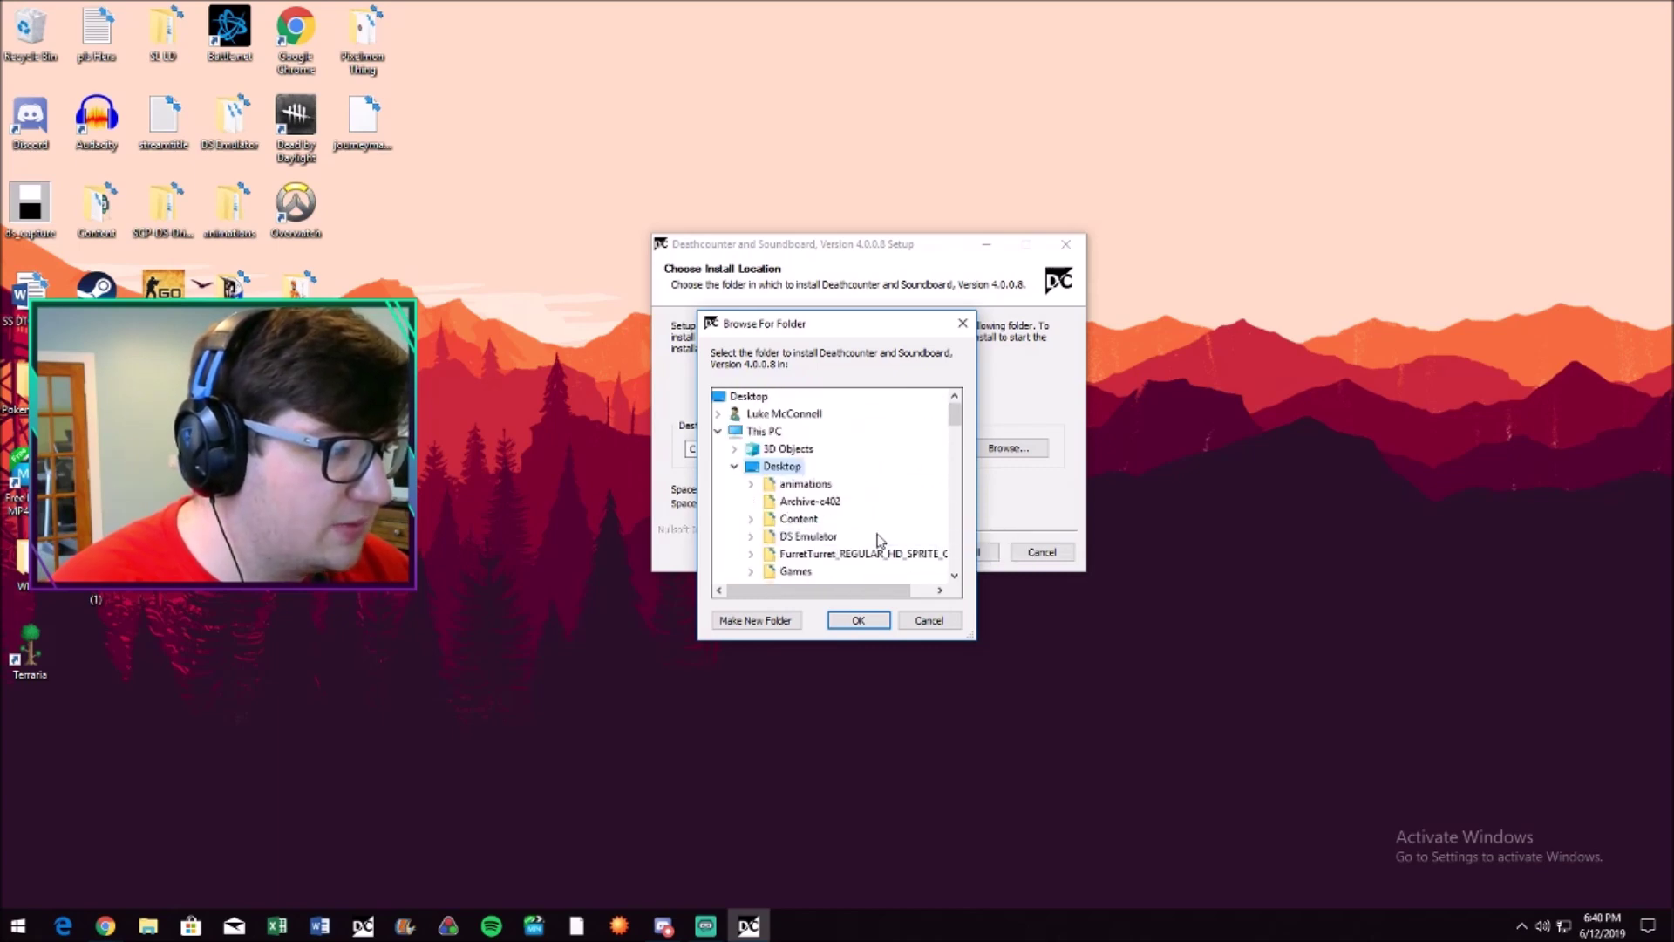
{"action": "left_click", "coordinate": [931, 622]}
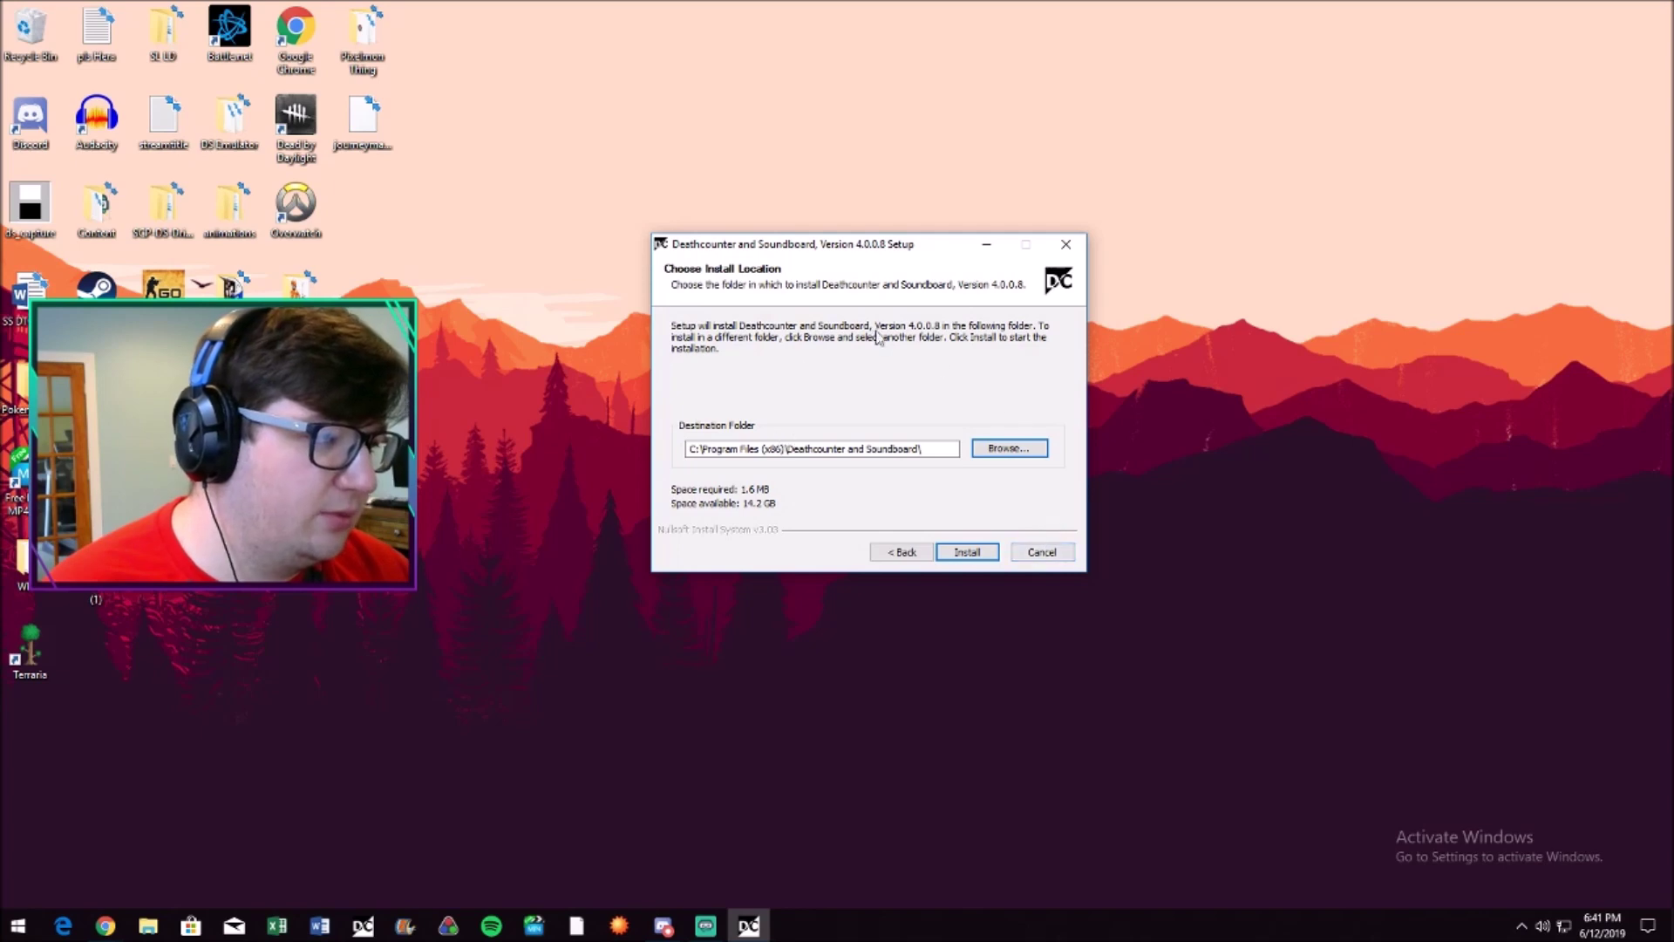
{"action": "left_click_drag", "start_coordinate": [794, 253], "coordinate": [764, 238]}
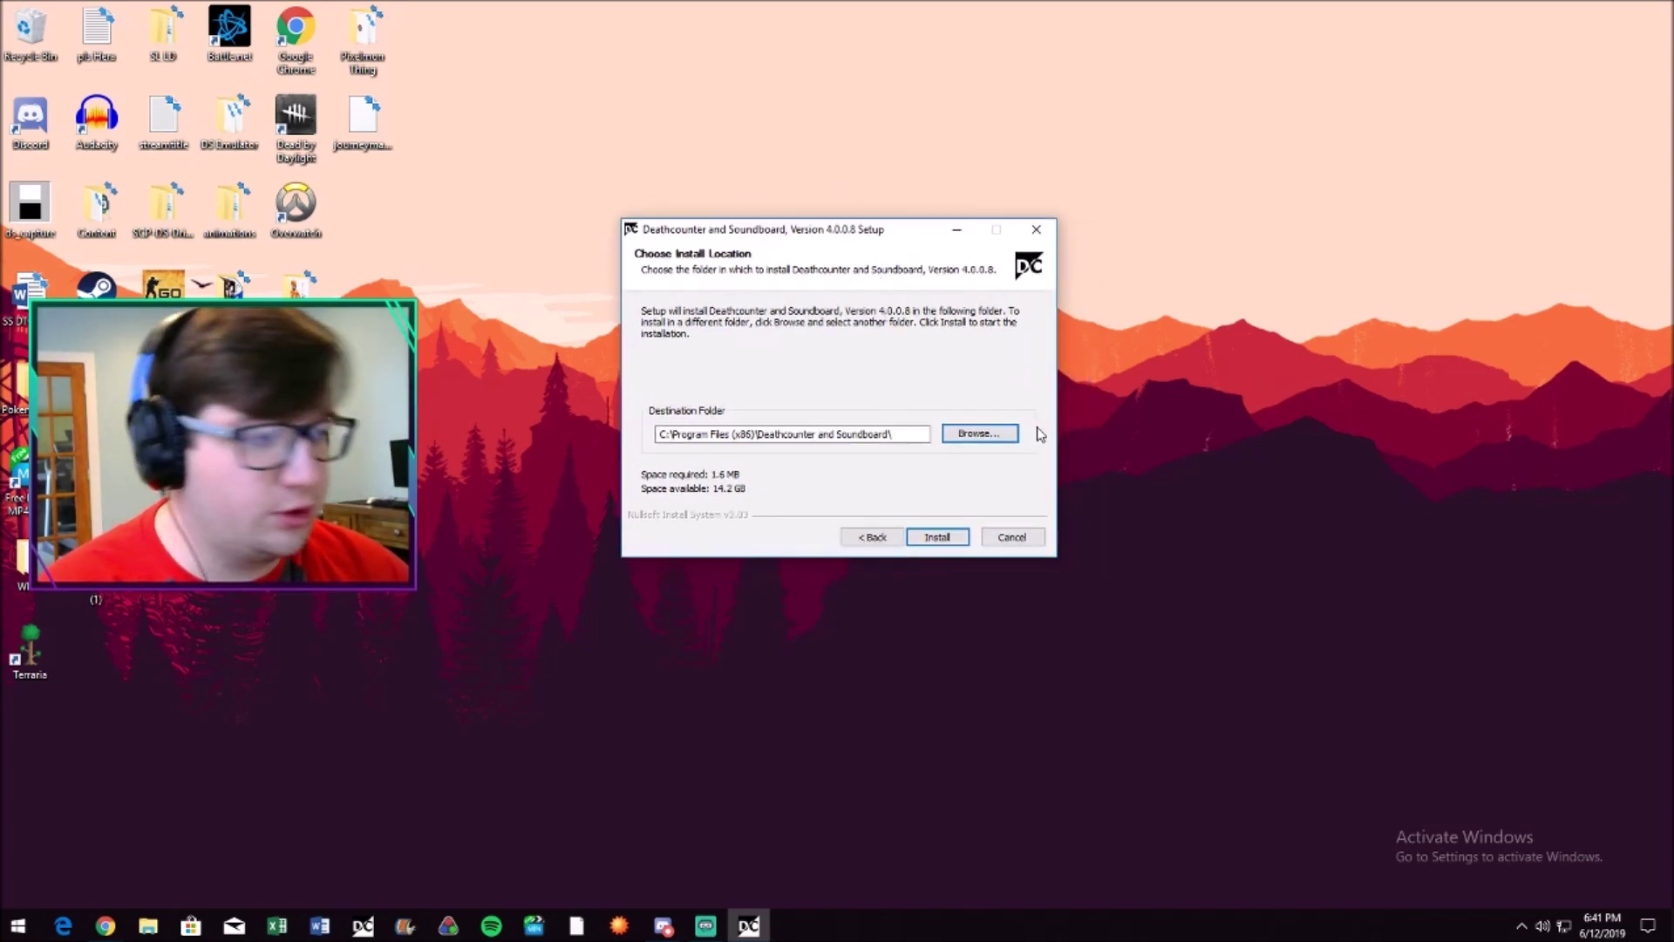
{"action": "left_click", "coordinate": [1012, 536]}
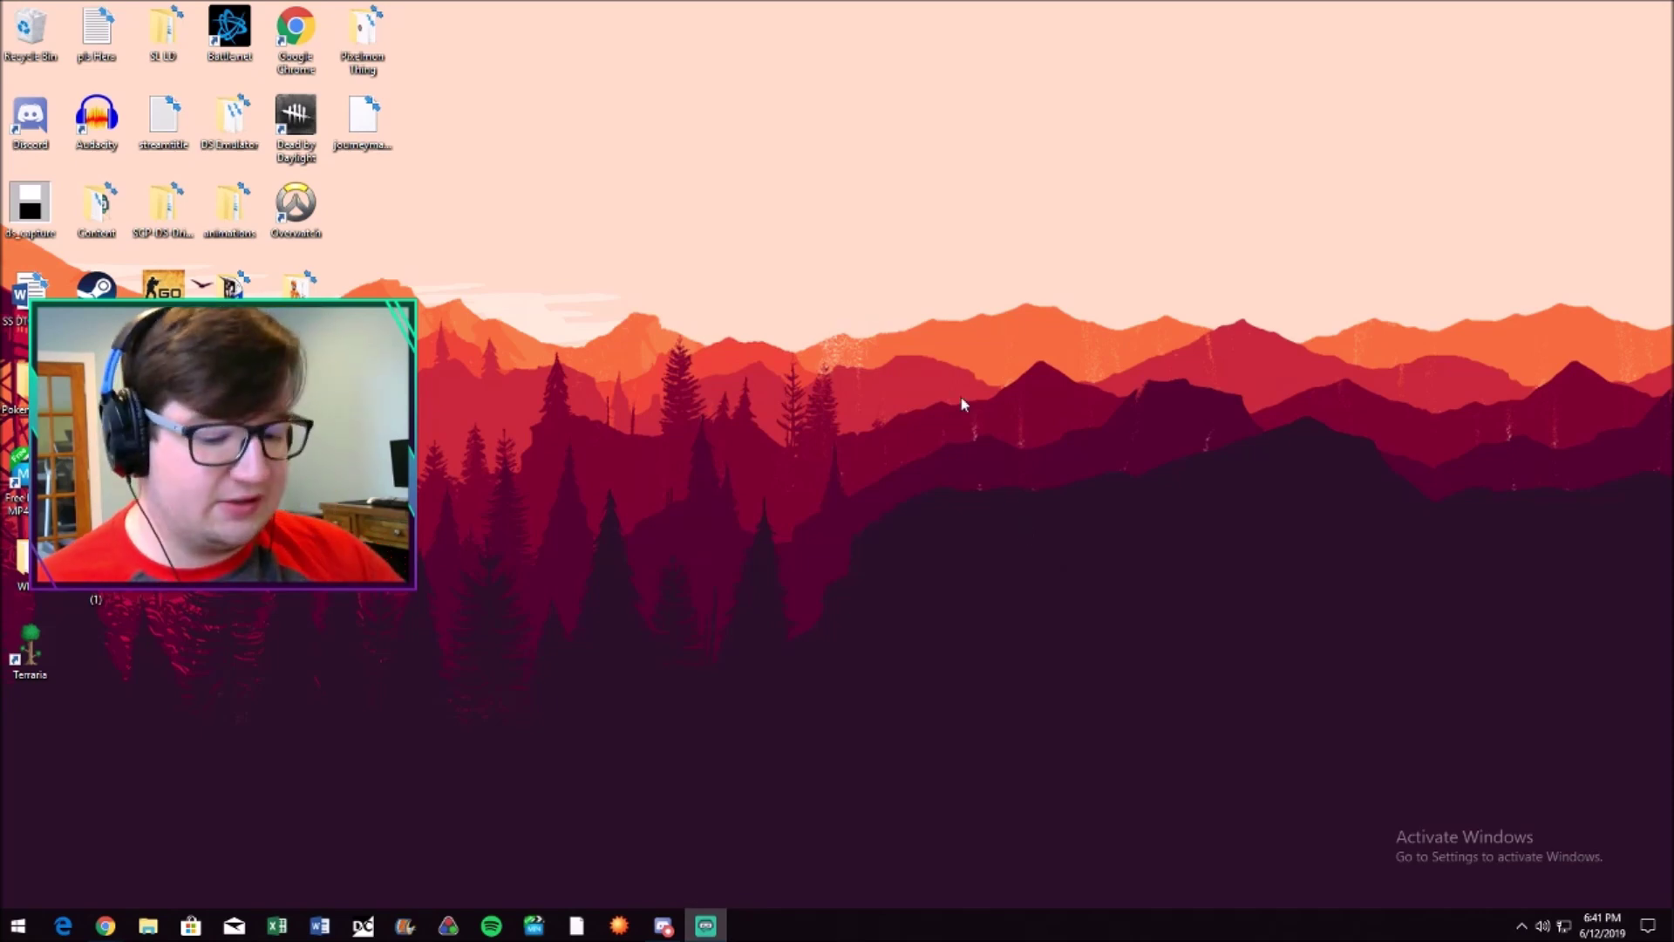
Open the installed DC+SB program and move its window toward the middle of the desktop
{"action": "key", "text": "super"}
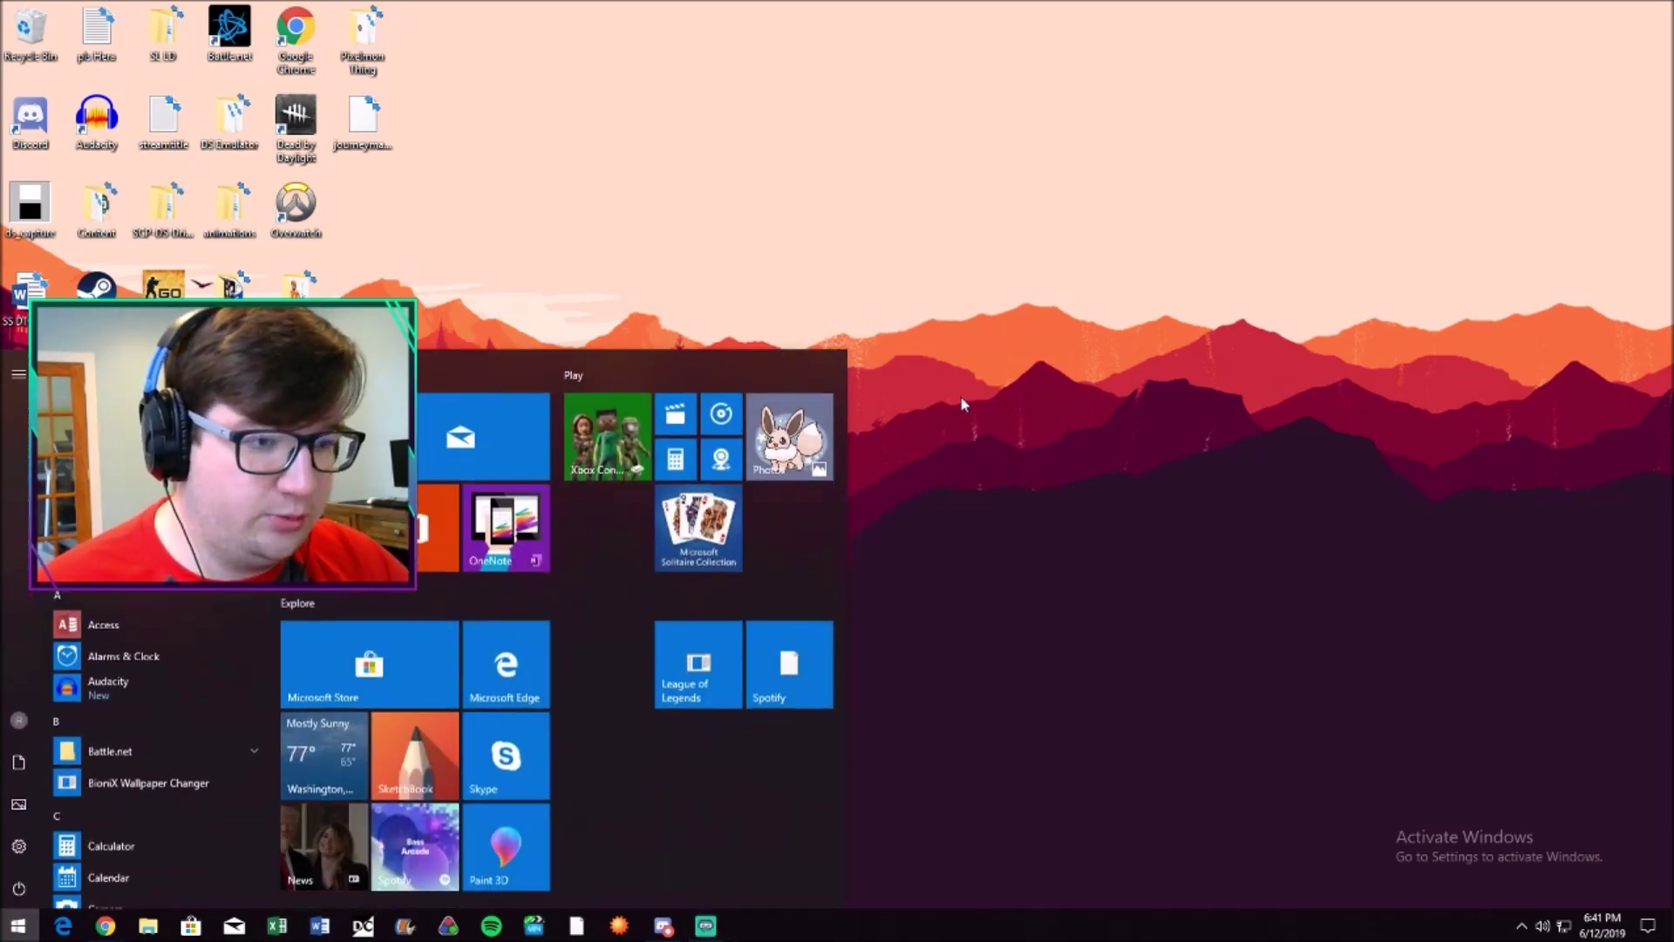
{"action": "type", "text": "DS"}
{"action": "key", "text": "BackSpace"}
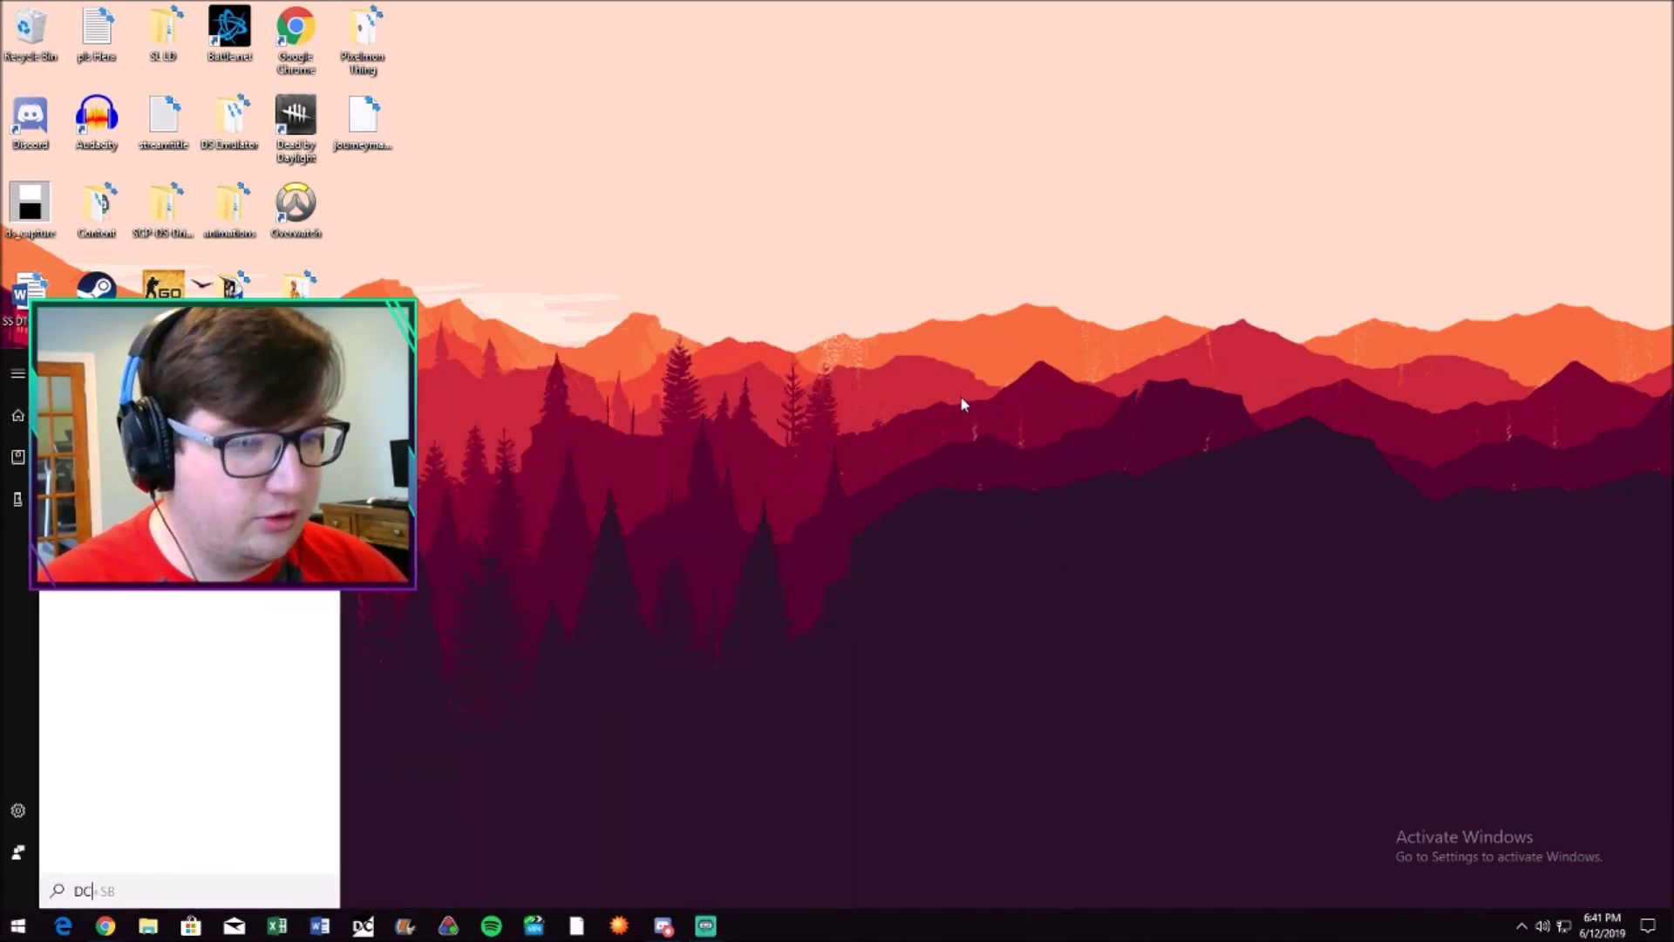
{"action": "type", "text": "C"}
{"action": "key", "text": "Escape"}
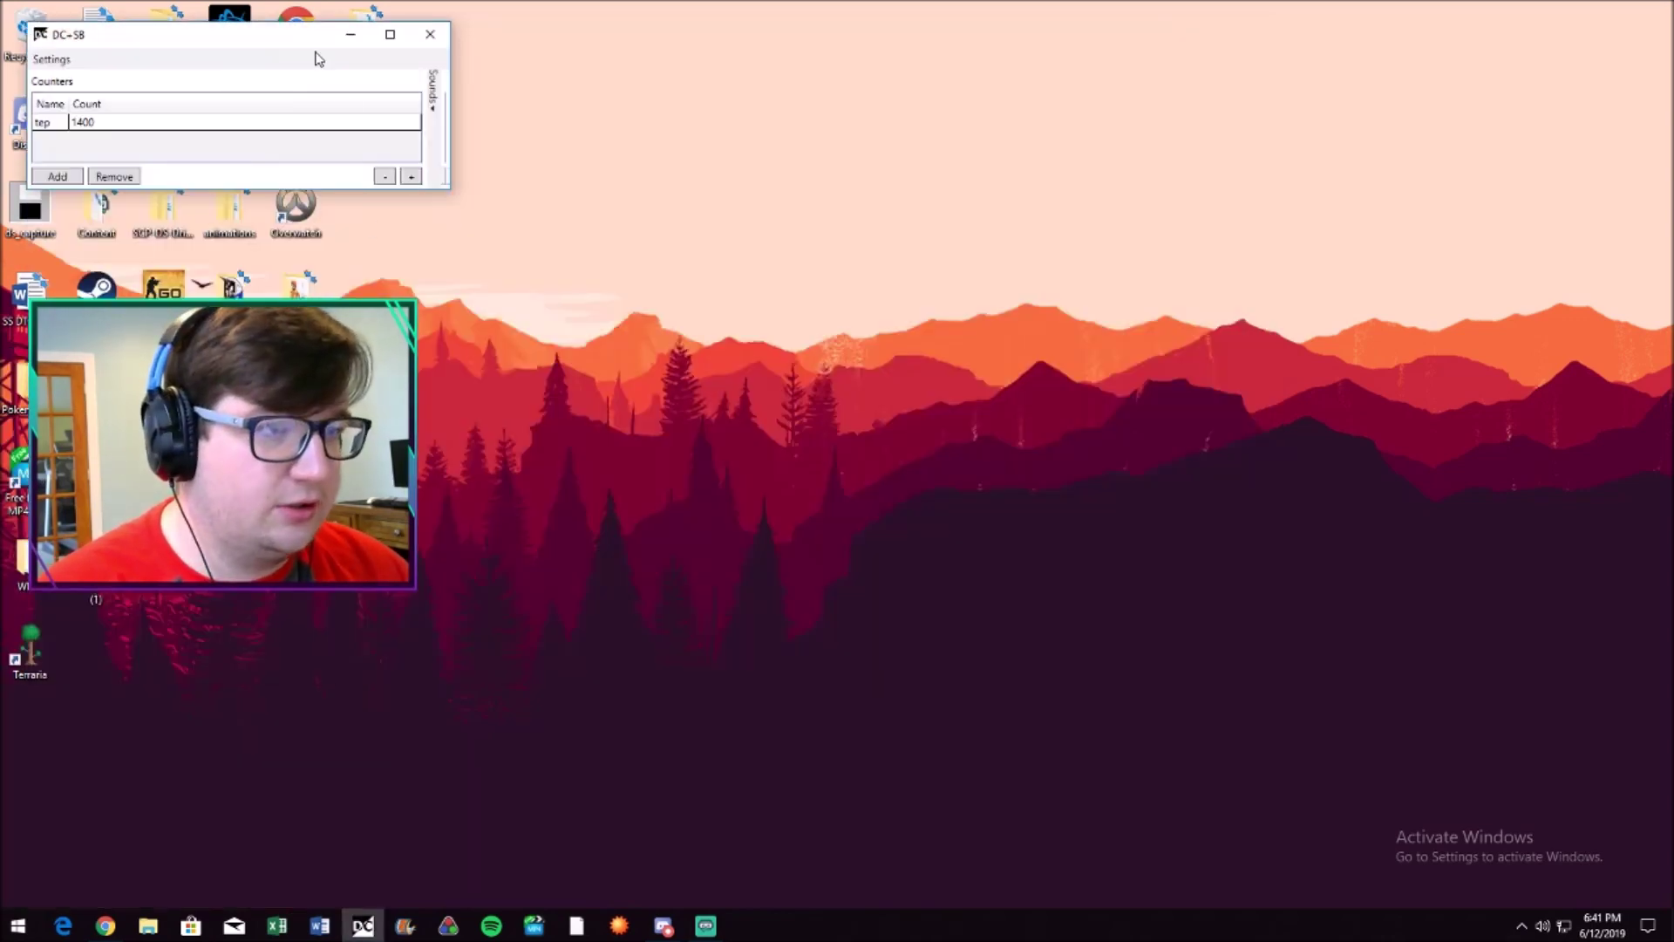
{"action": "left_click_drag", "start_coordinate": [281, 36], "coordinate": [868, 196]}
Reveal the Sounds pane beside the Counters list and collapse it again
{"action": "left_click_drag", "start_coordinate": [1024, 272], "coordinate": [816, 275]}
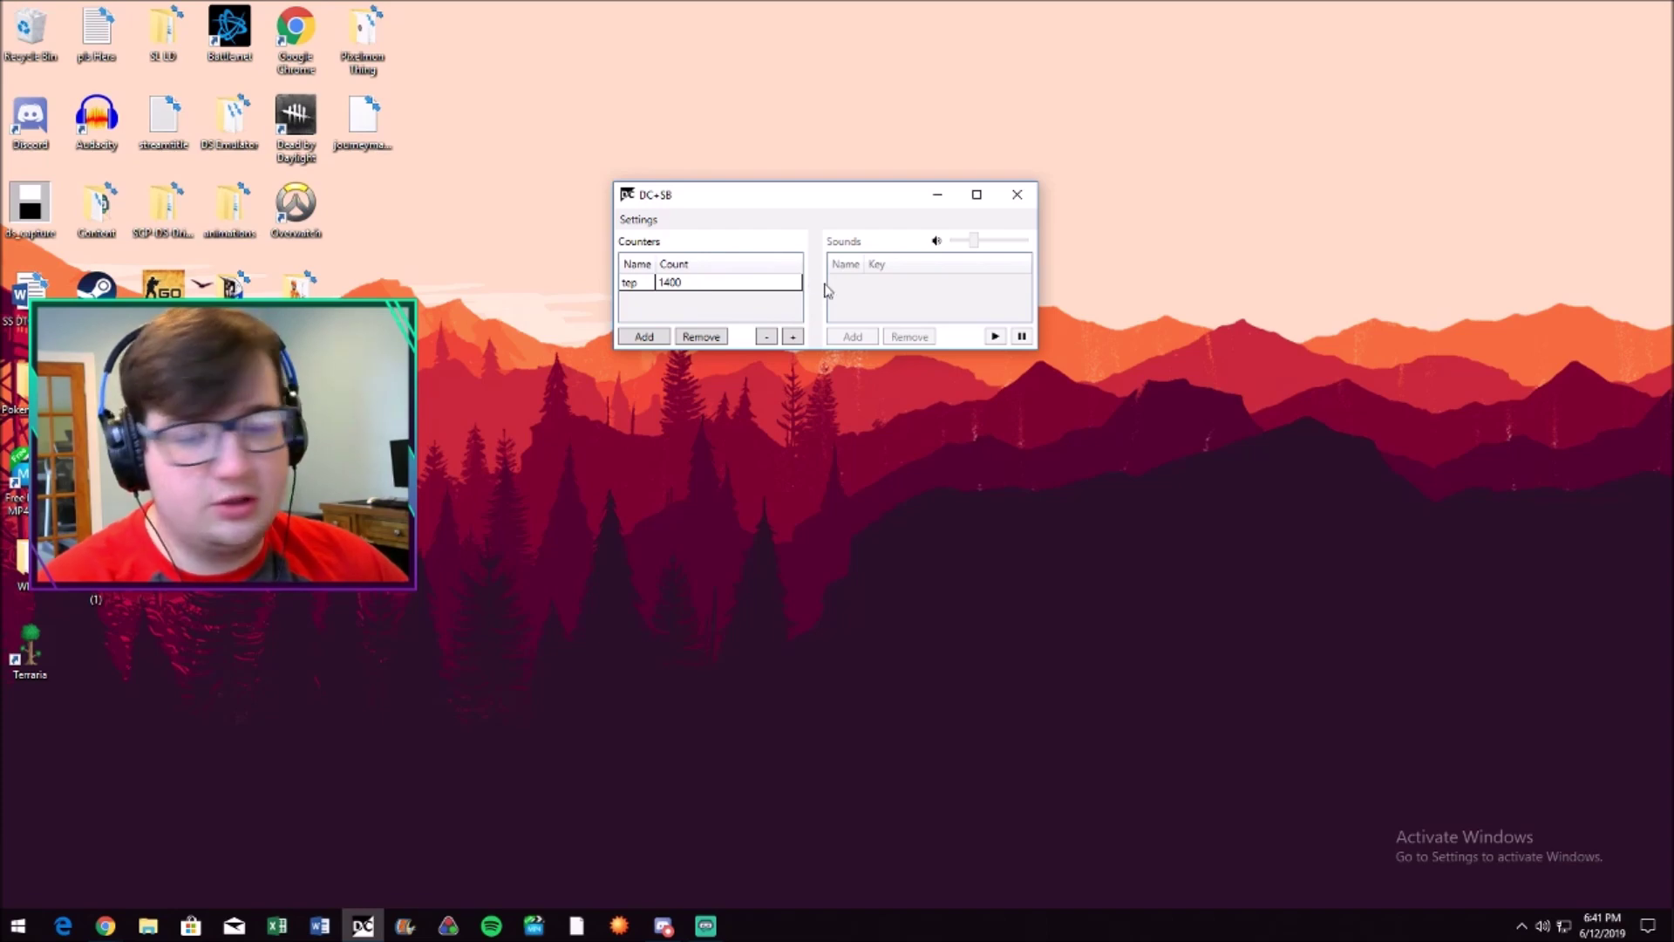
{"action": "left_click_drag", "start_coordinate": [821, 281], "coordinate": [1110, 287]}
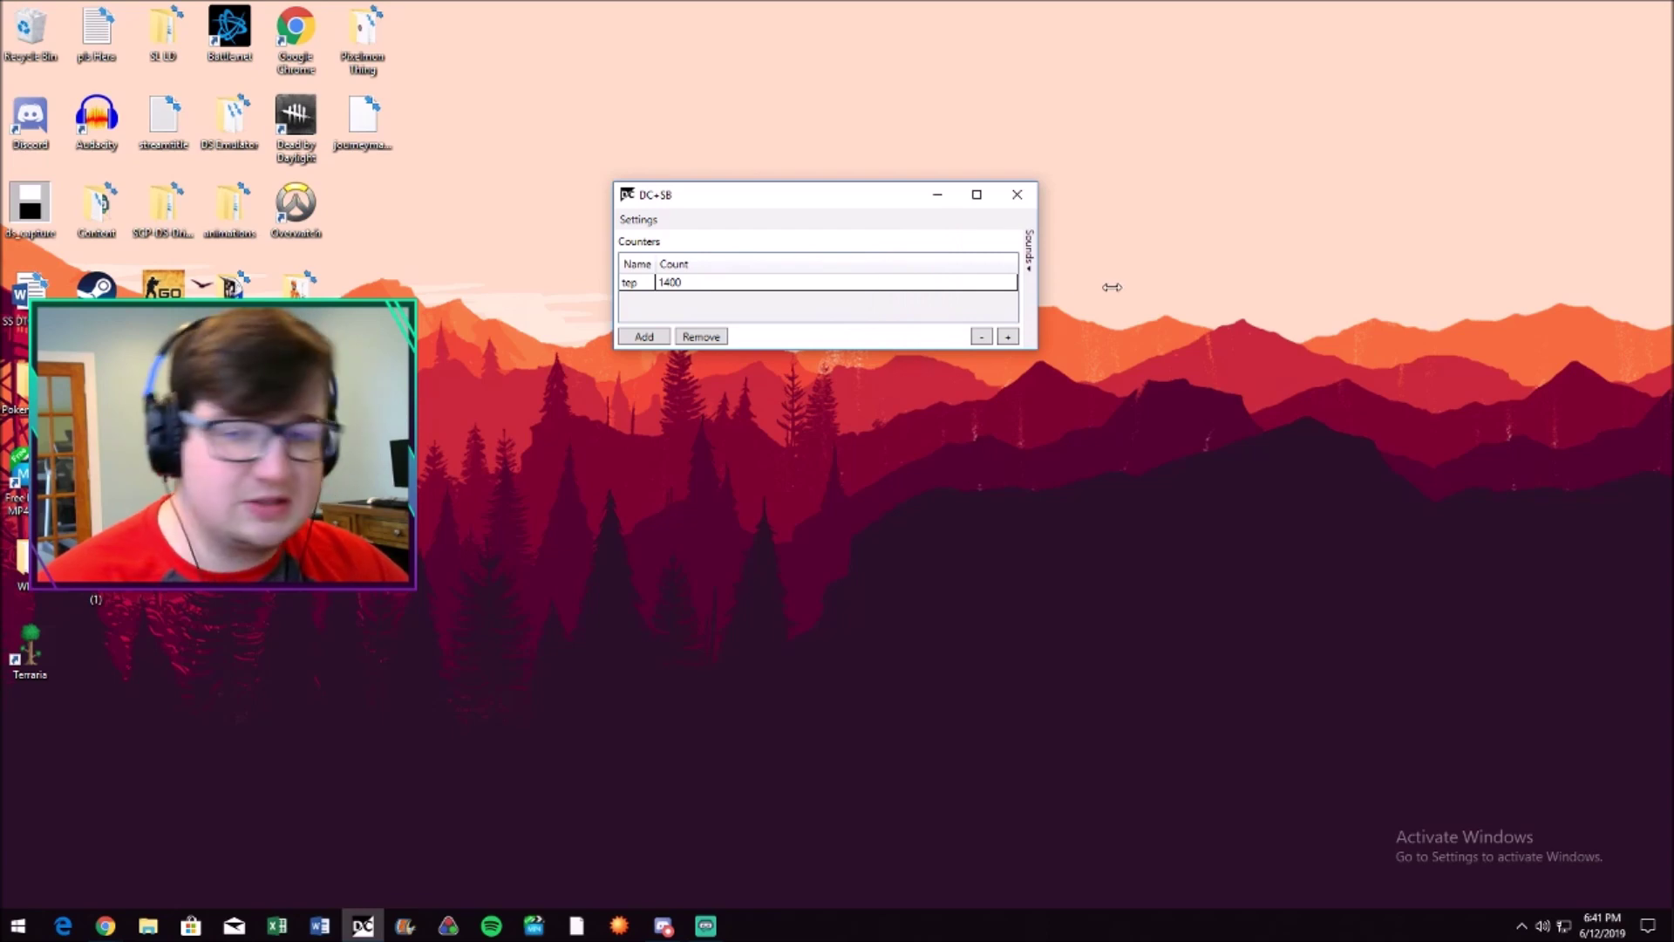
{"action": "left_click_drag", "start_coordinate": [1063, 287], "coordinate": [780, 291]}
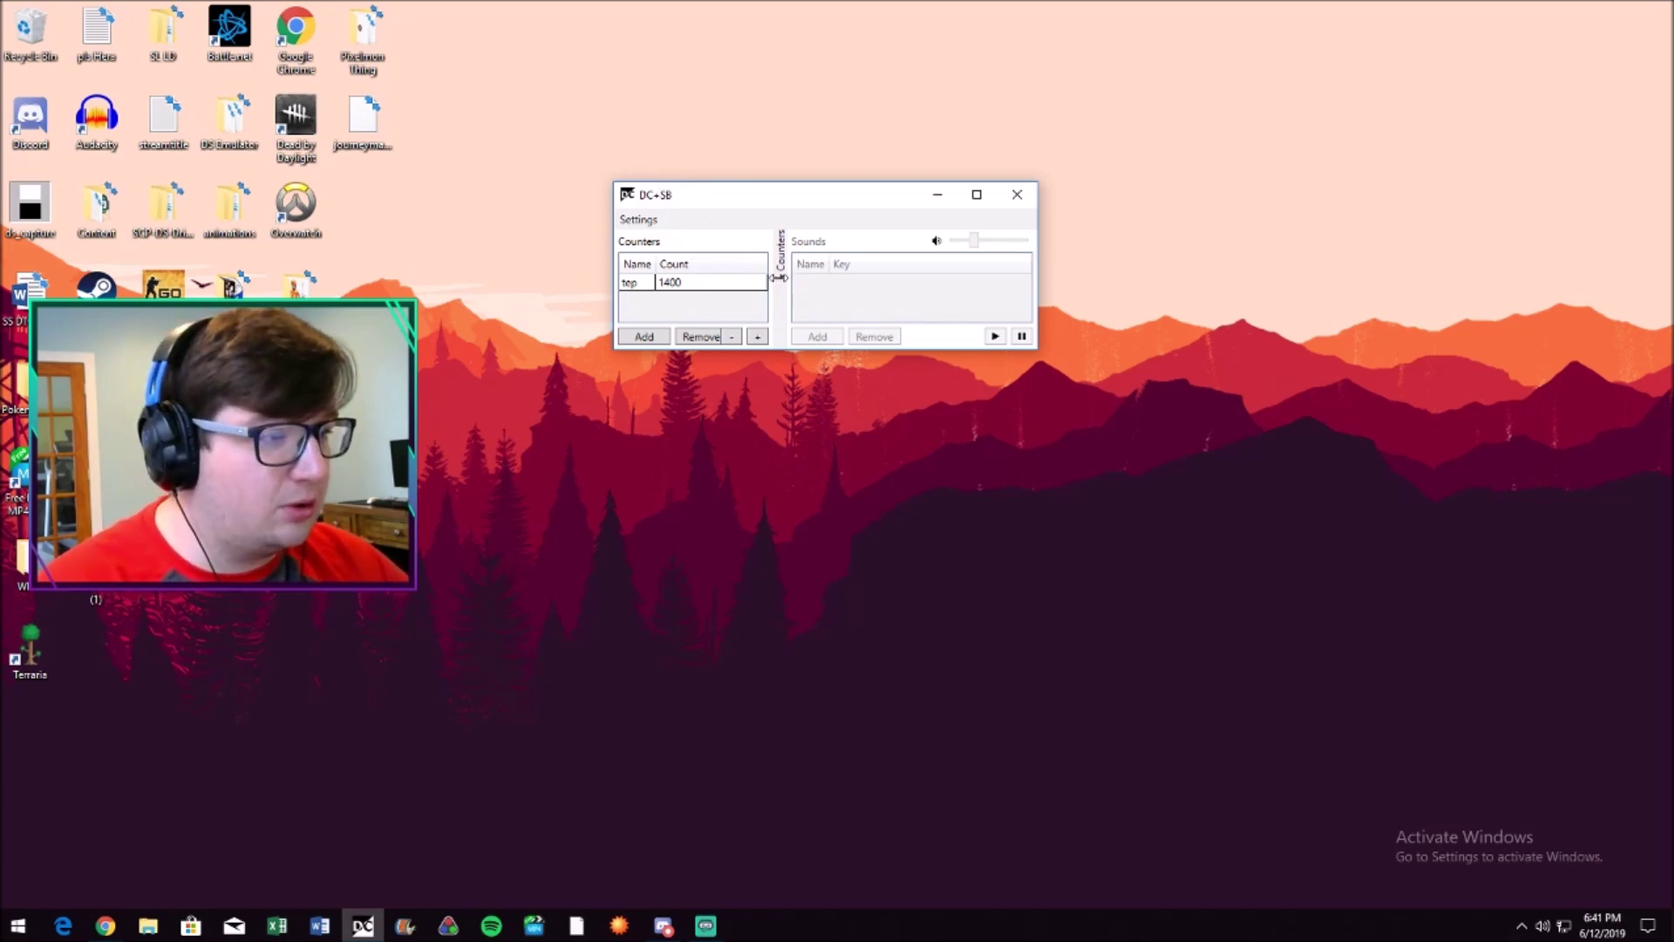
{"action": "left_click_drag", "start_coordinate": [779, 276], "coordinate": [1145, 307]}
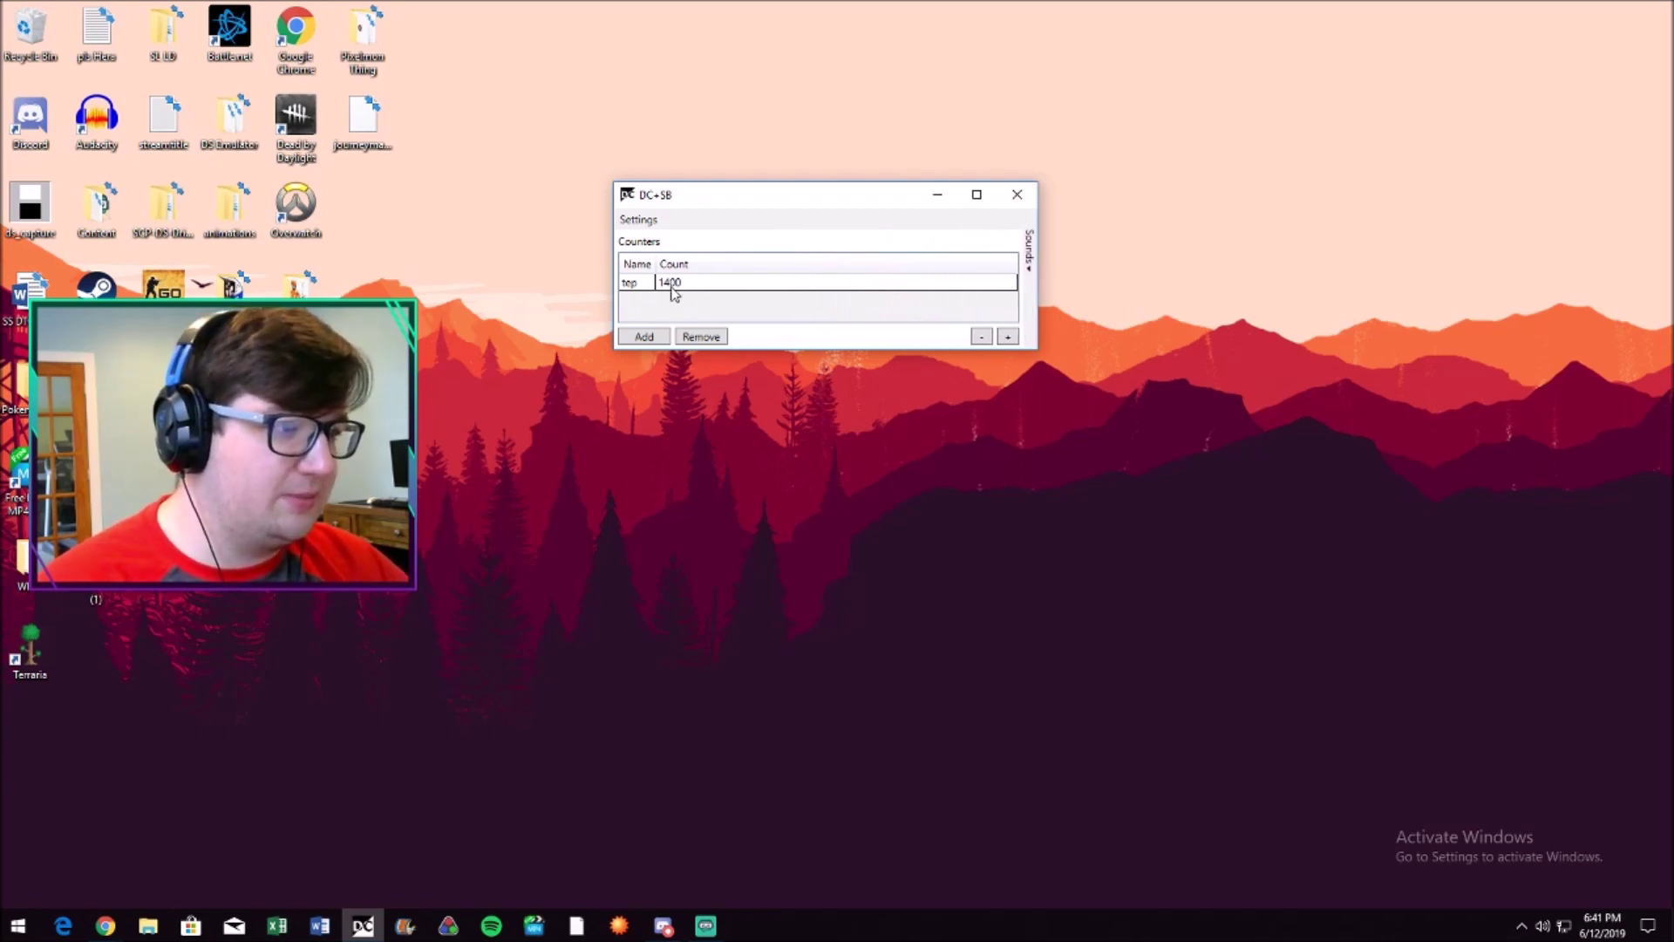
{"action": "mouse_move", "coordinate": [723, 199]}
{"action": "left_mouse_down"}
{"action": "mouse_move", "coordinate": [730, 150]}
{"action": "mouse_move", "coordinate": [730, 189]}
{"action": "left_mouse_up"}
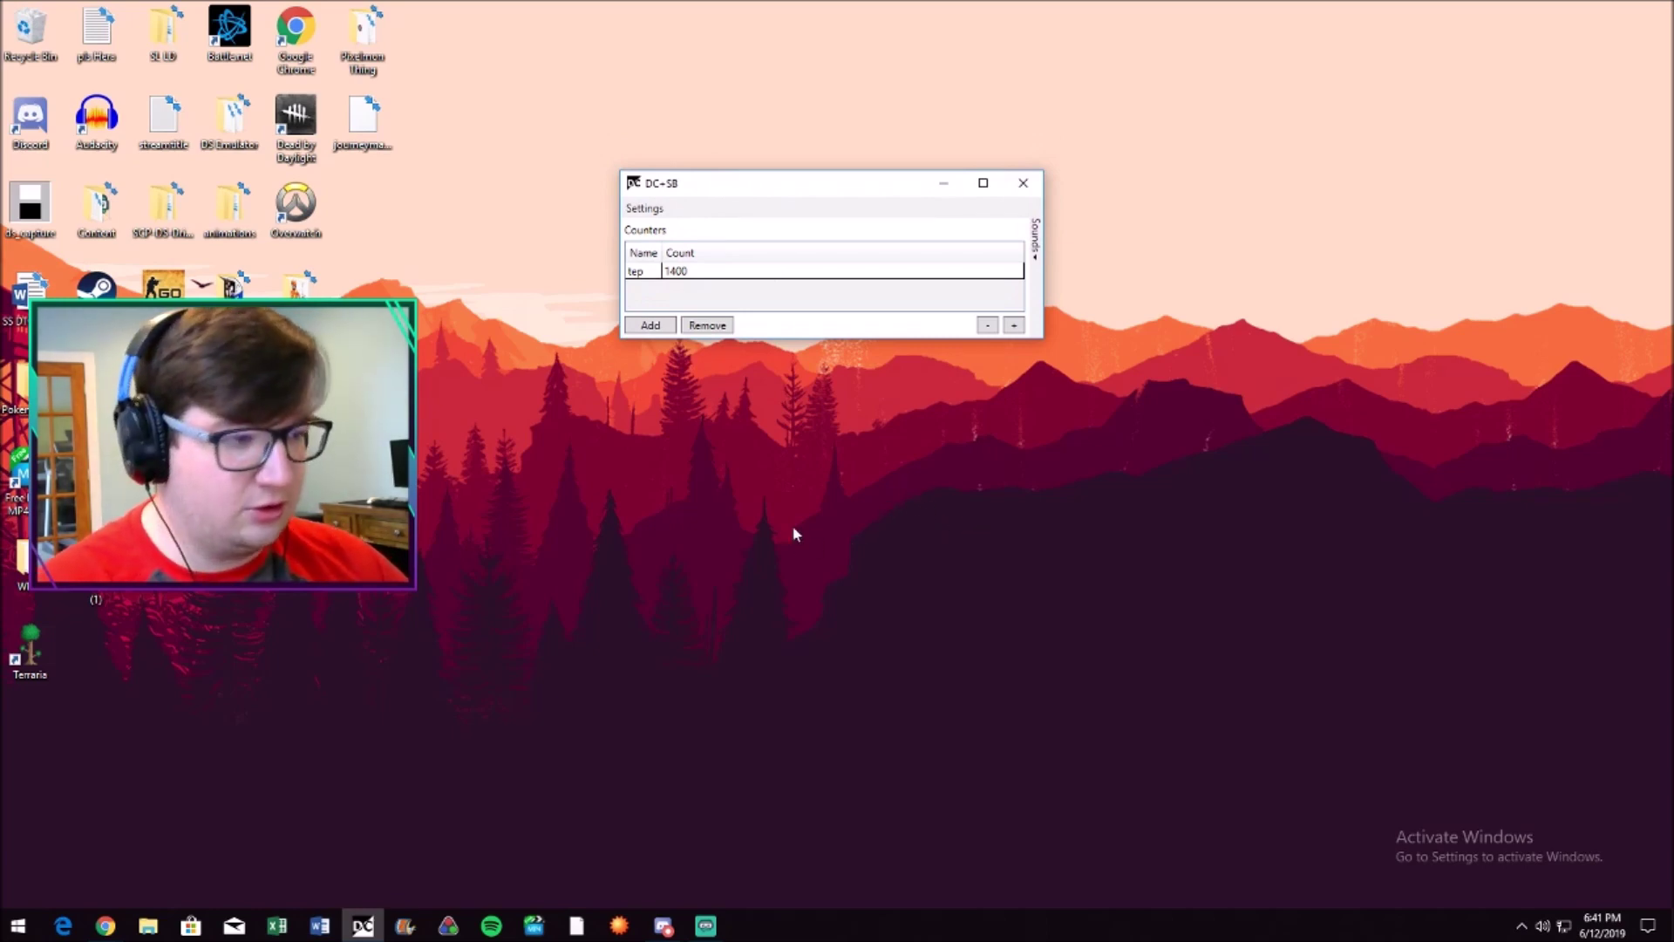
Create a new folder on the desktop and name it Encounters
{"action": "right_click", "coordinate": [776, 415]}
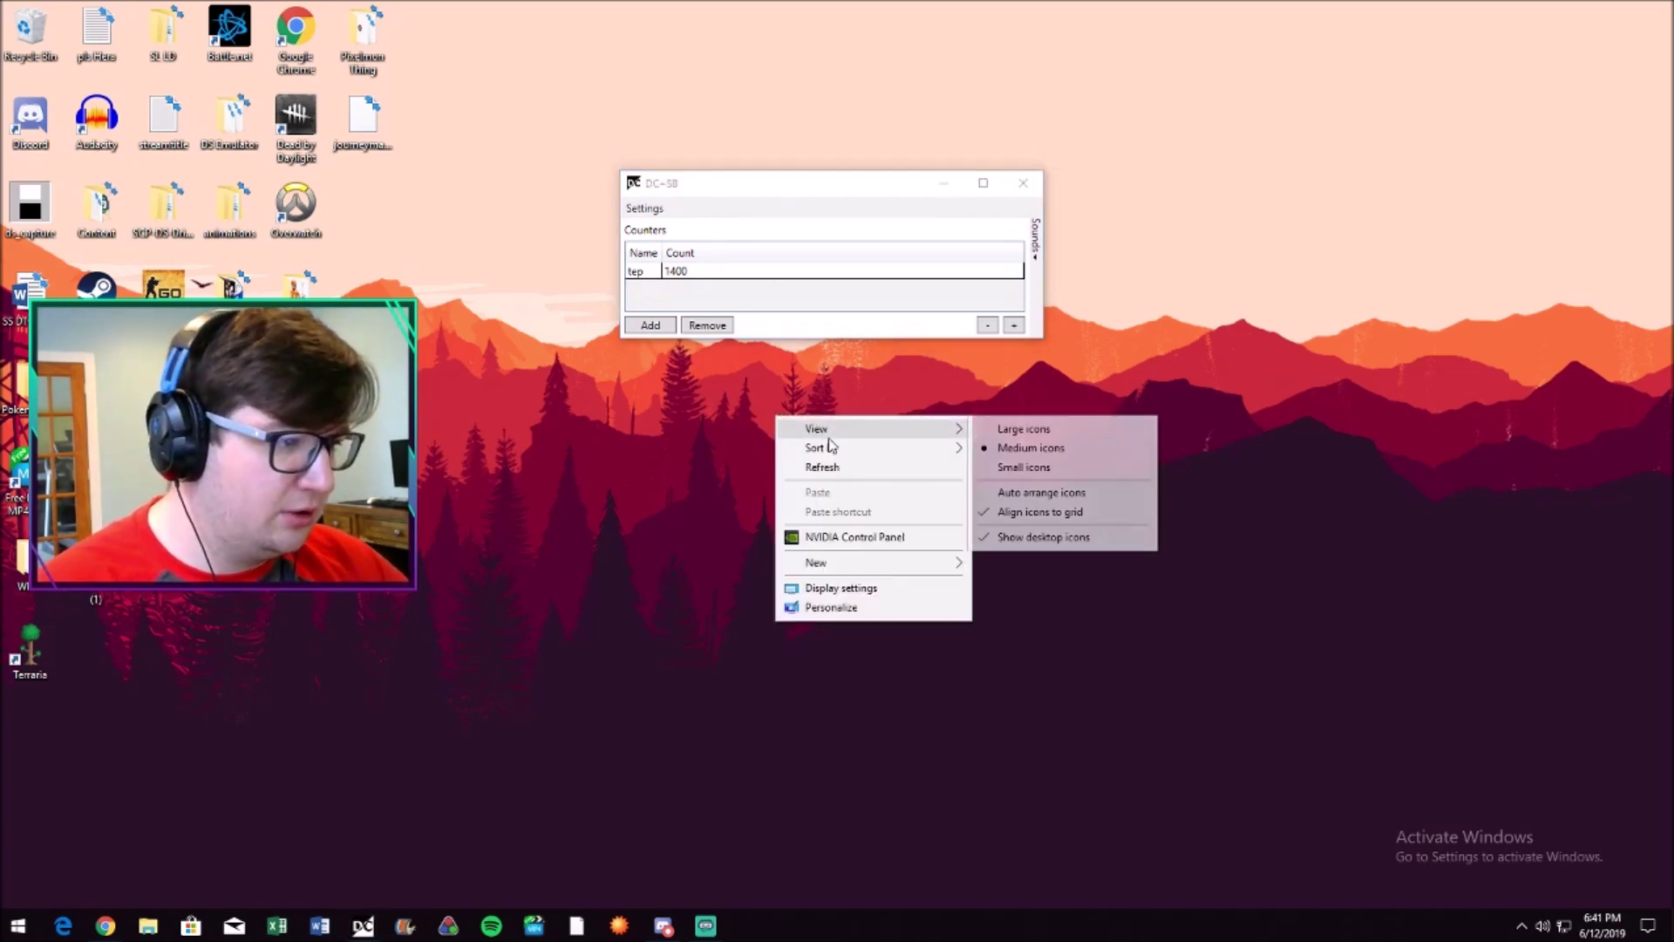
{"action": "mouse_move", "coordinate": [898, 568]}
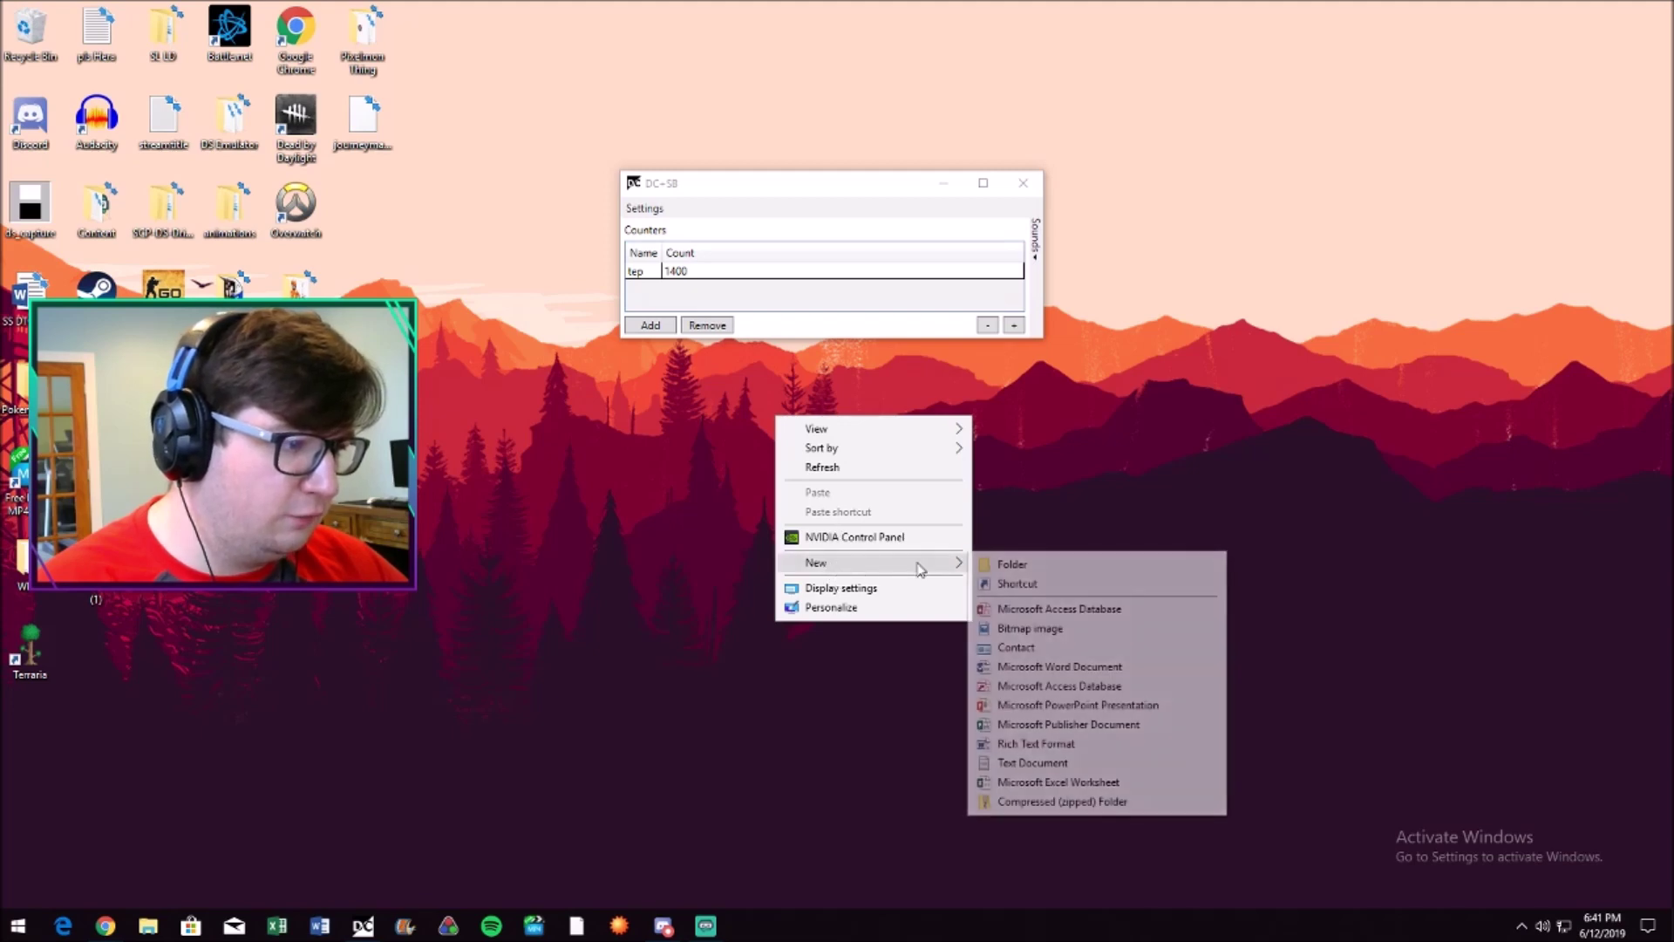
{"action": "left_click", "coordinate": [1014, 565]}
{"action": "left_click", "coordinate": [1080, 550]}
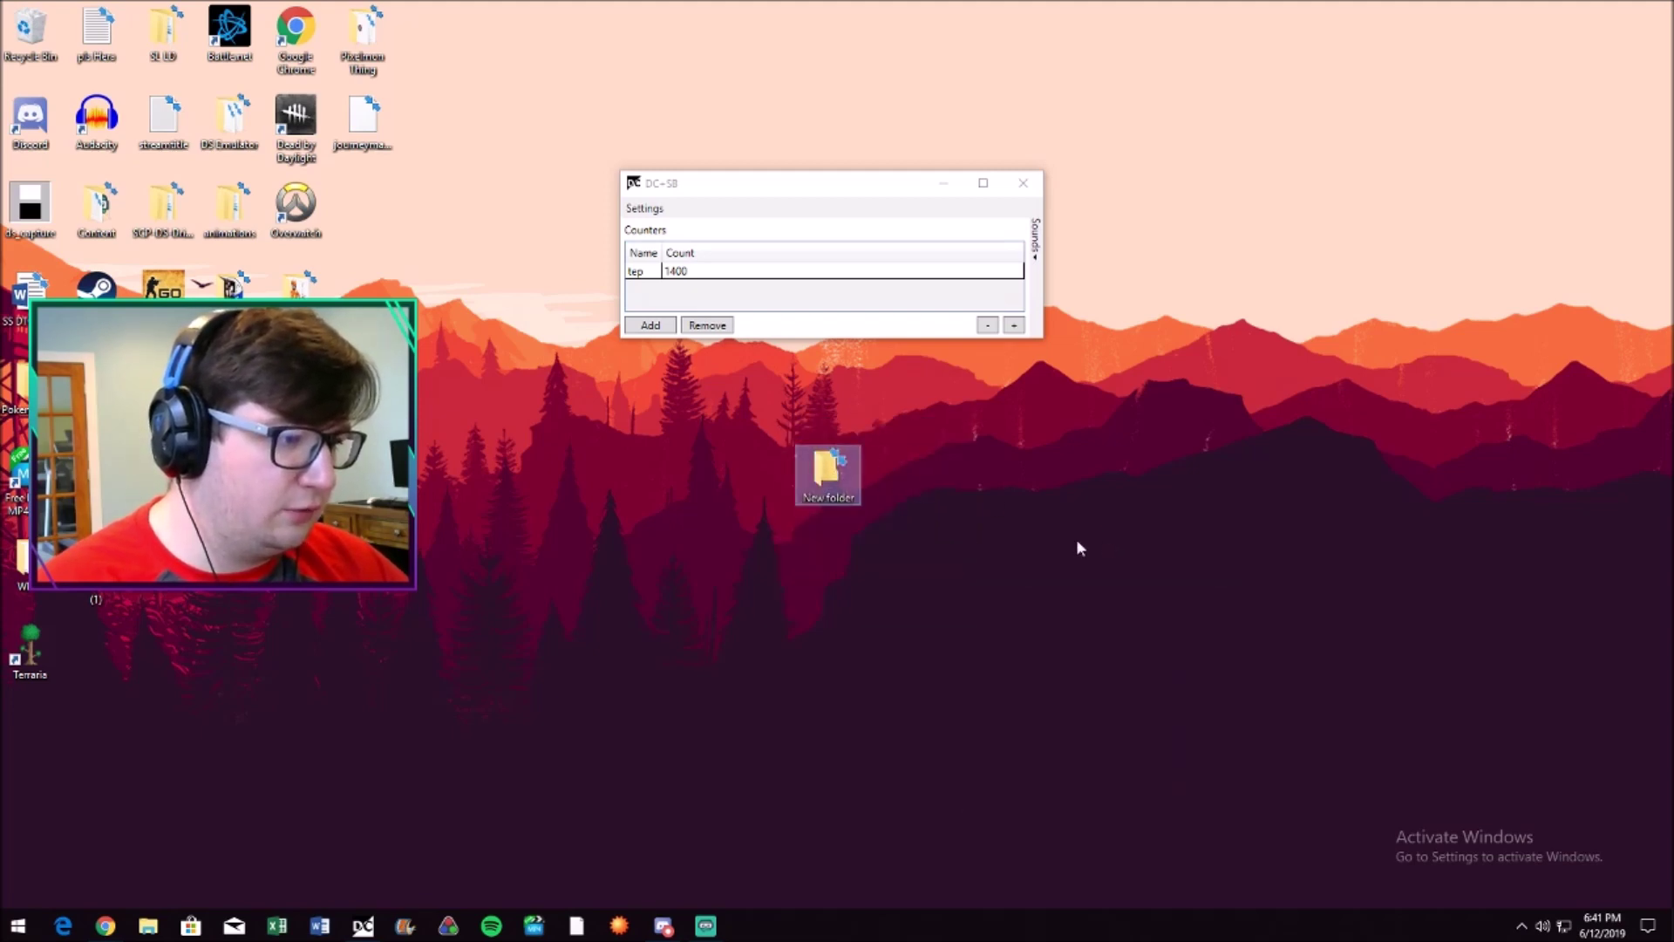
{"action": "right_click", "coordinate": [820, 486]}
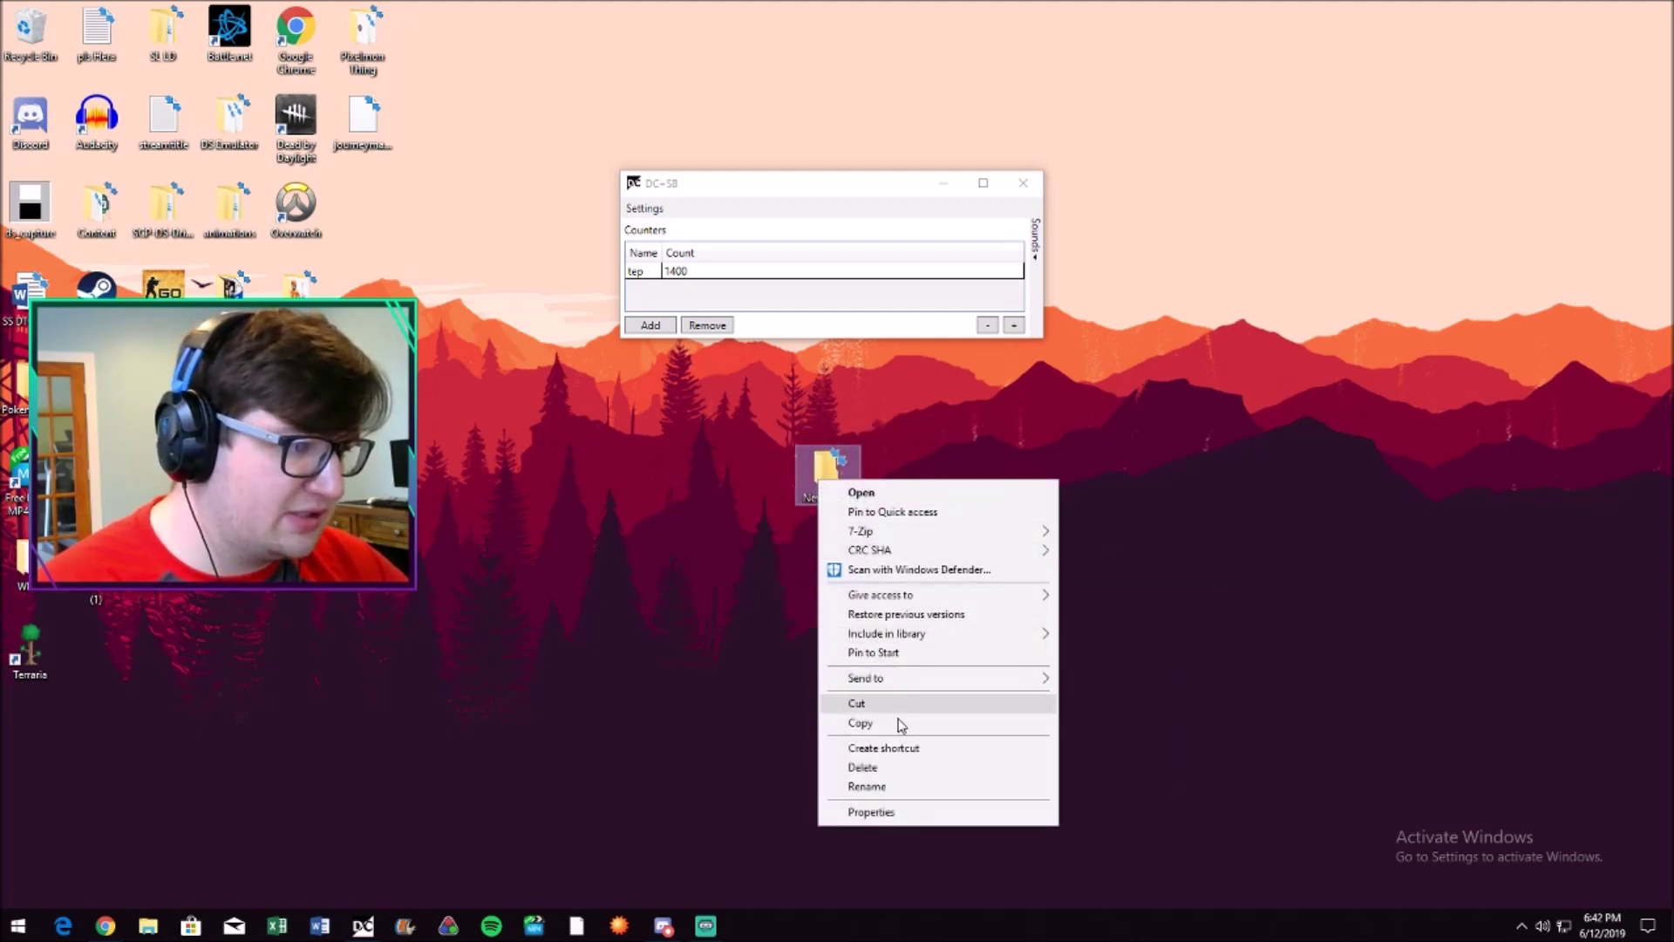
{"action": "left_click", "coordinate": [886, 788]}
{"action": "type", "text": "c"}
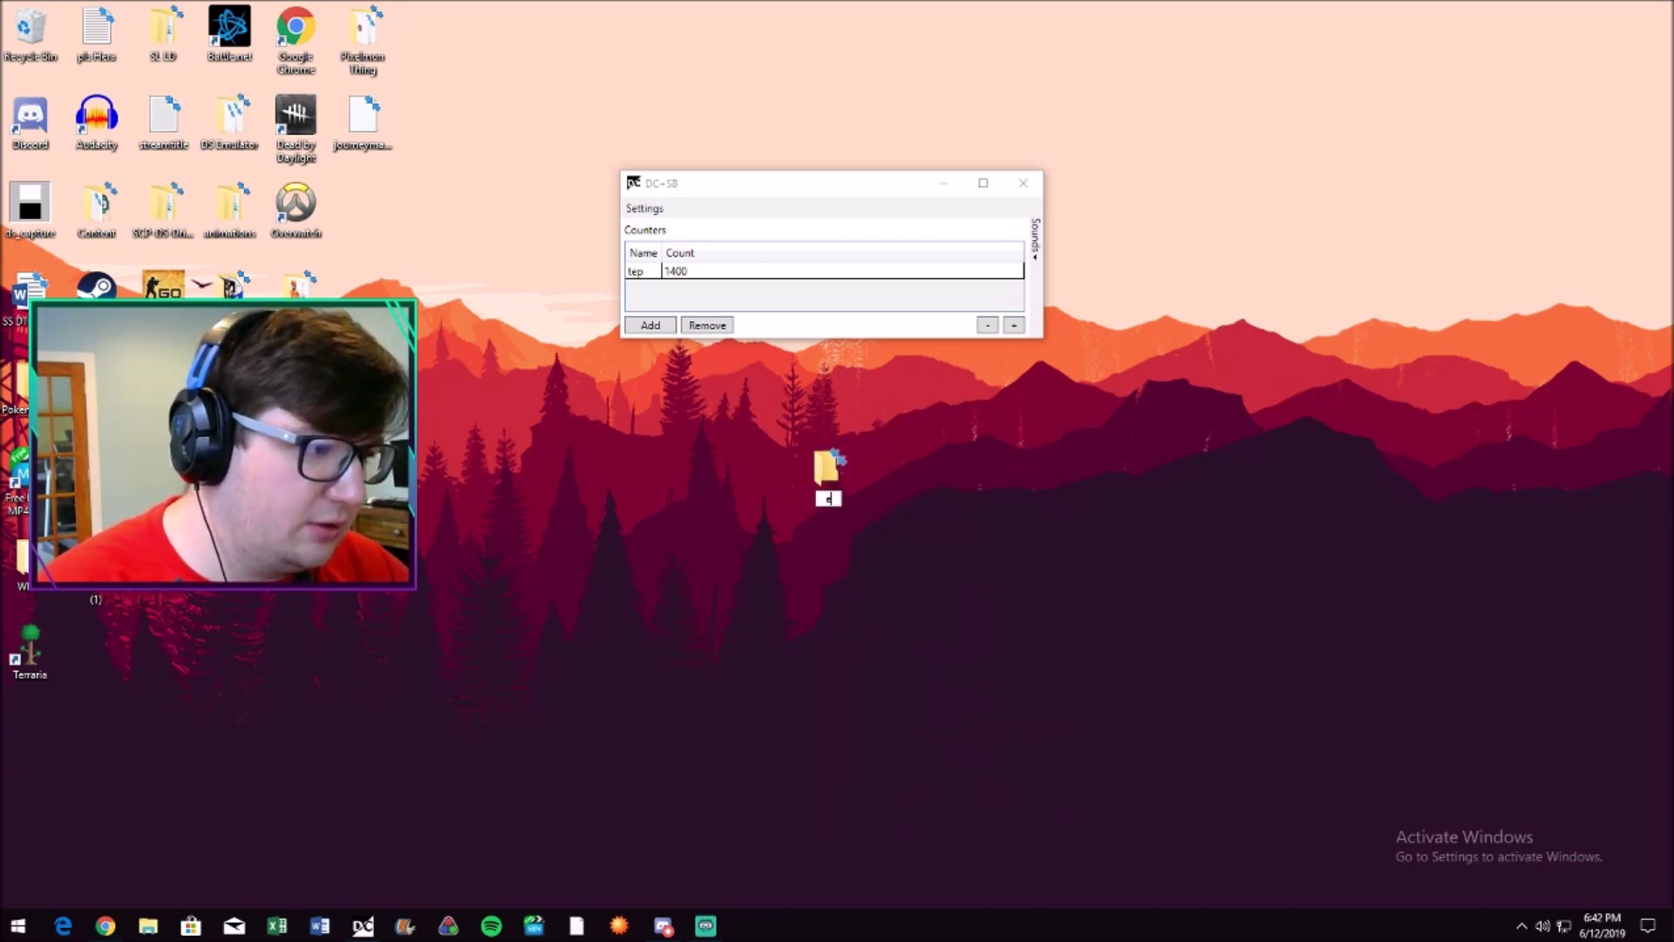
{"action": "type", "text": "ncounters"}
{"action": "key", "text": "Return"}
{"action": "left_click", "coordinate": [737, 661]}
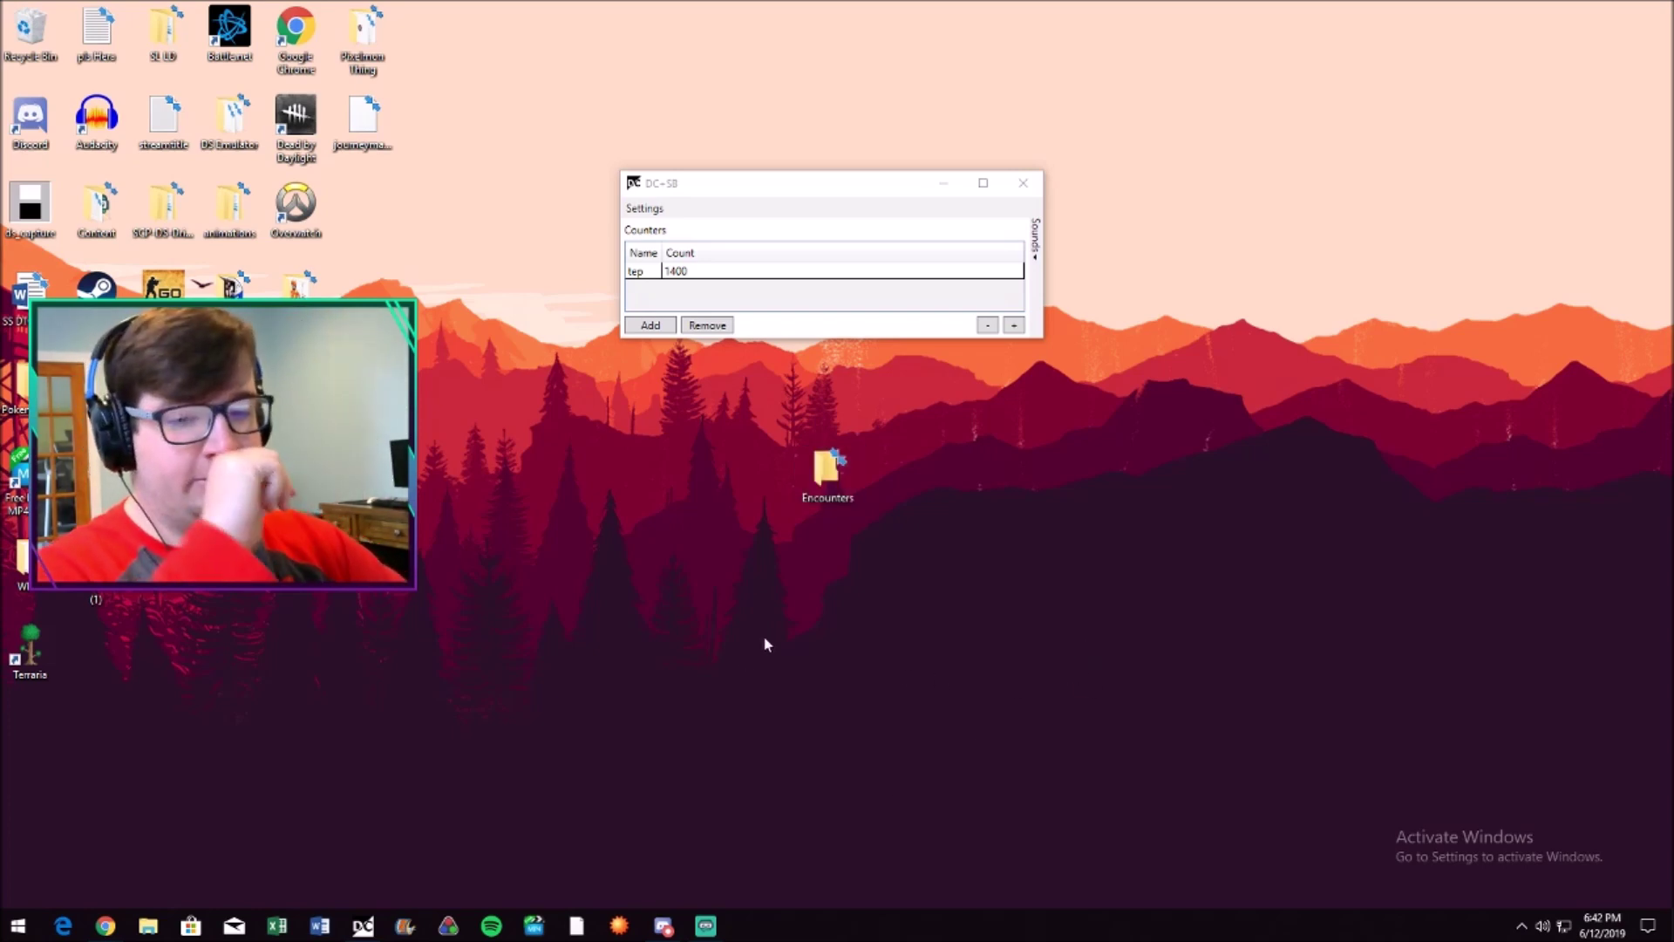
Open Notepad and enter 0 as the content of the new blank text file
{"action": "key", "text": "super"}
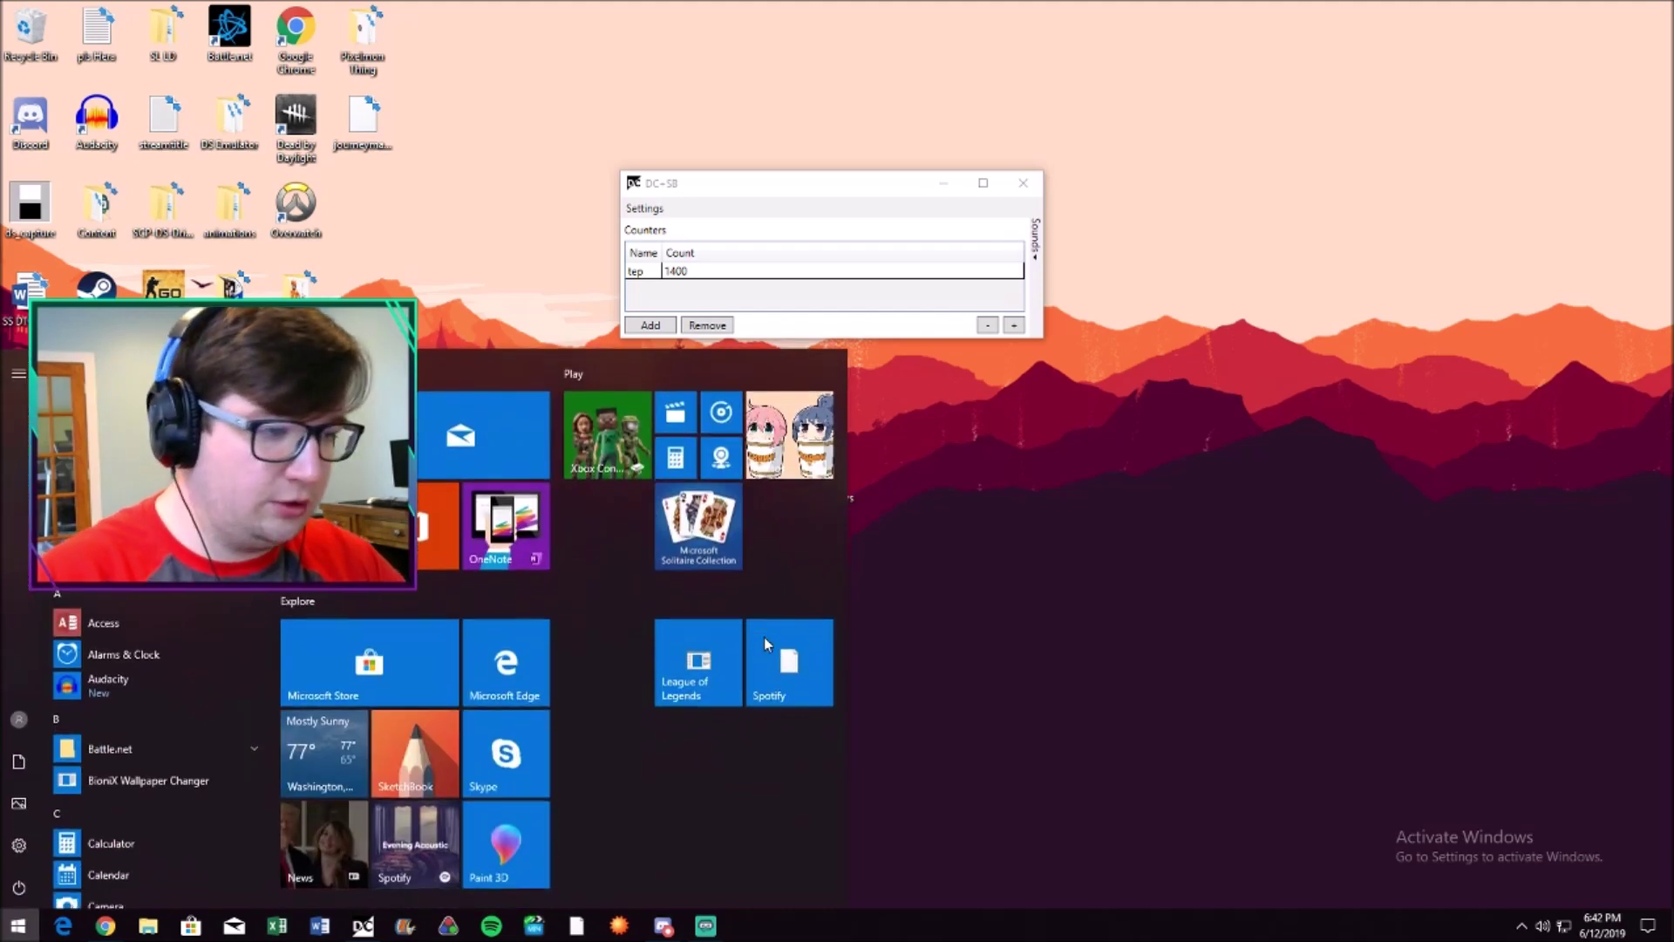
{"action": "type", "text": "not"}
{"action": "key", "text": "Return"}
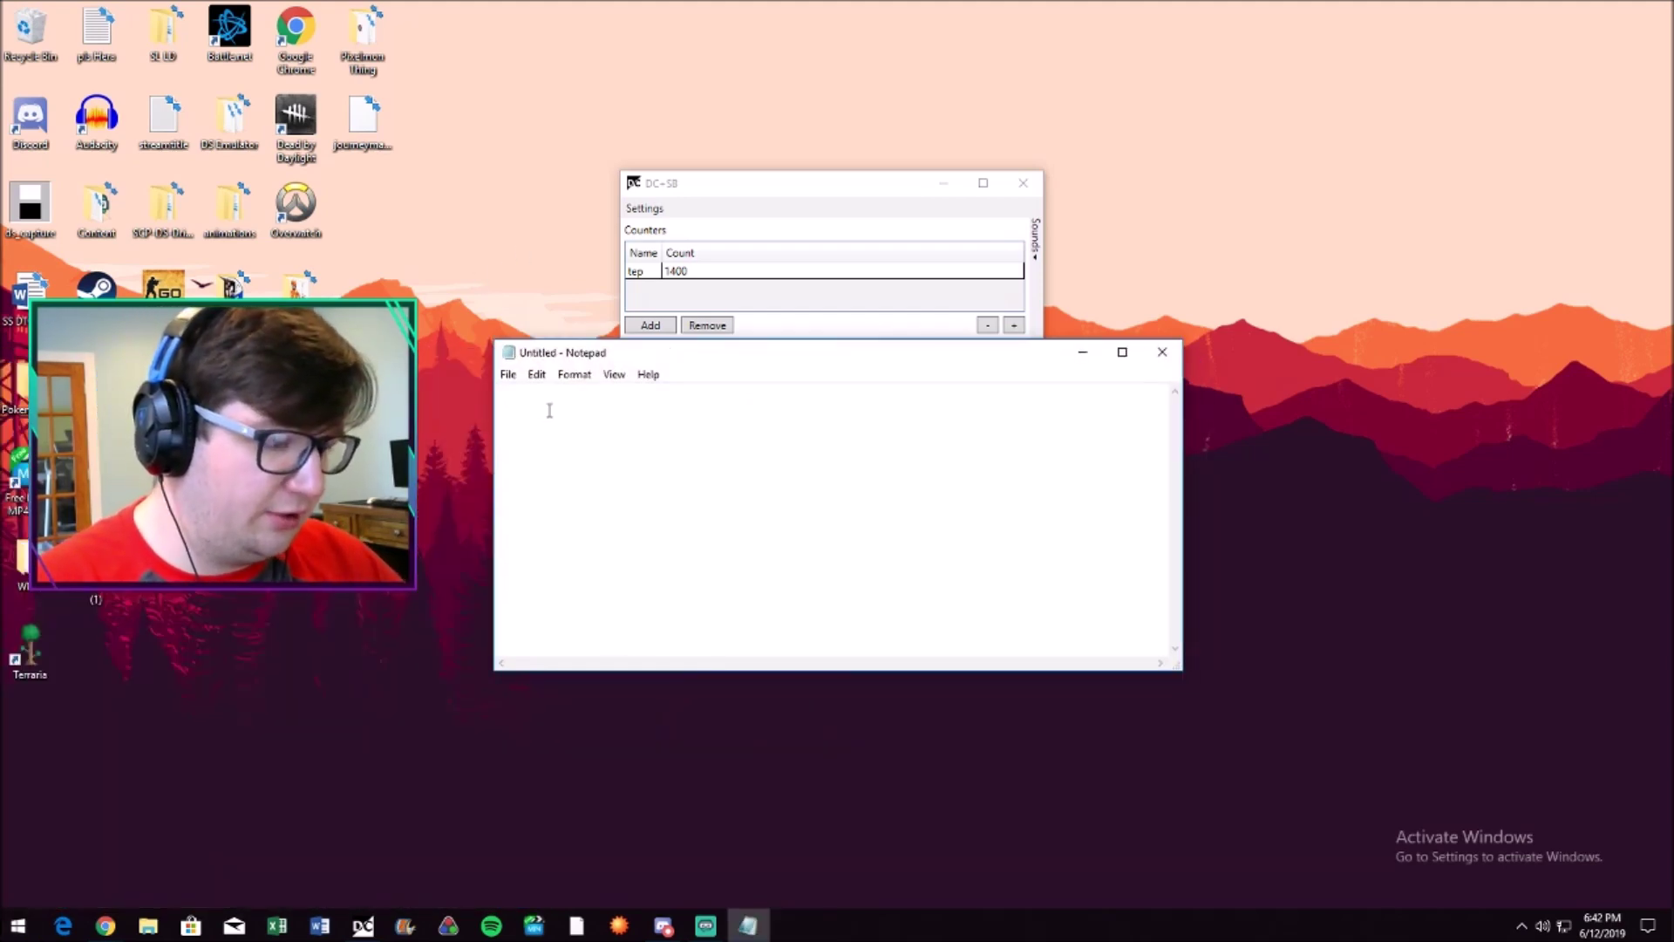
{"action": "type", "text": "0"}
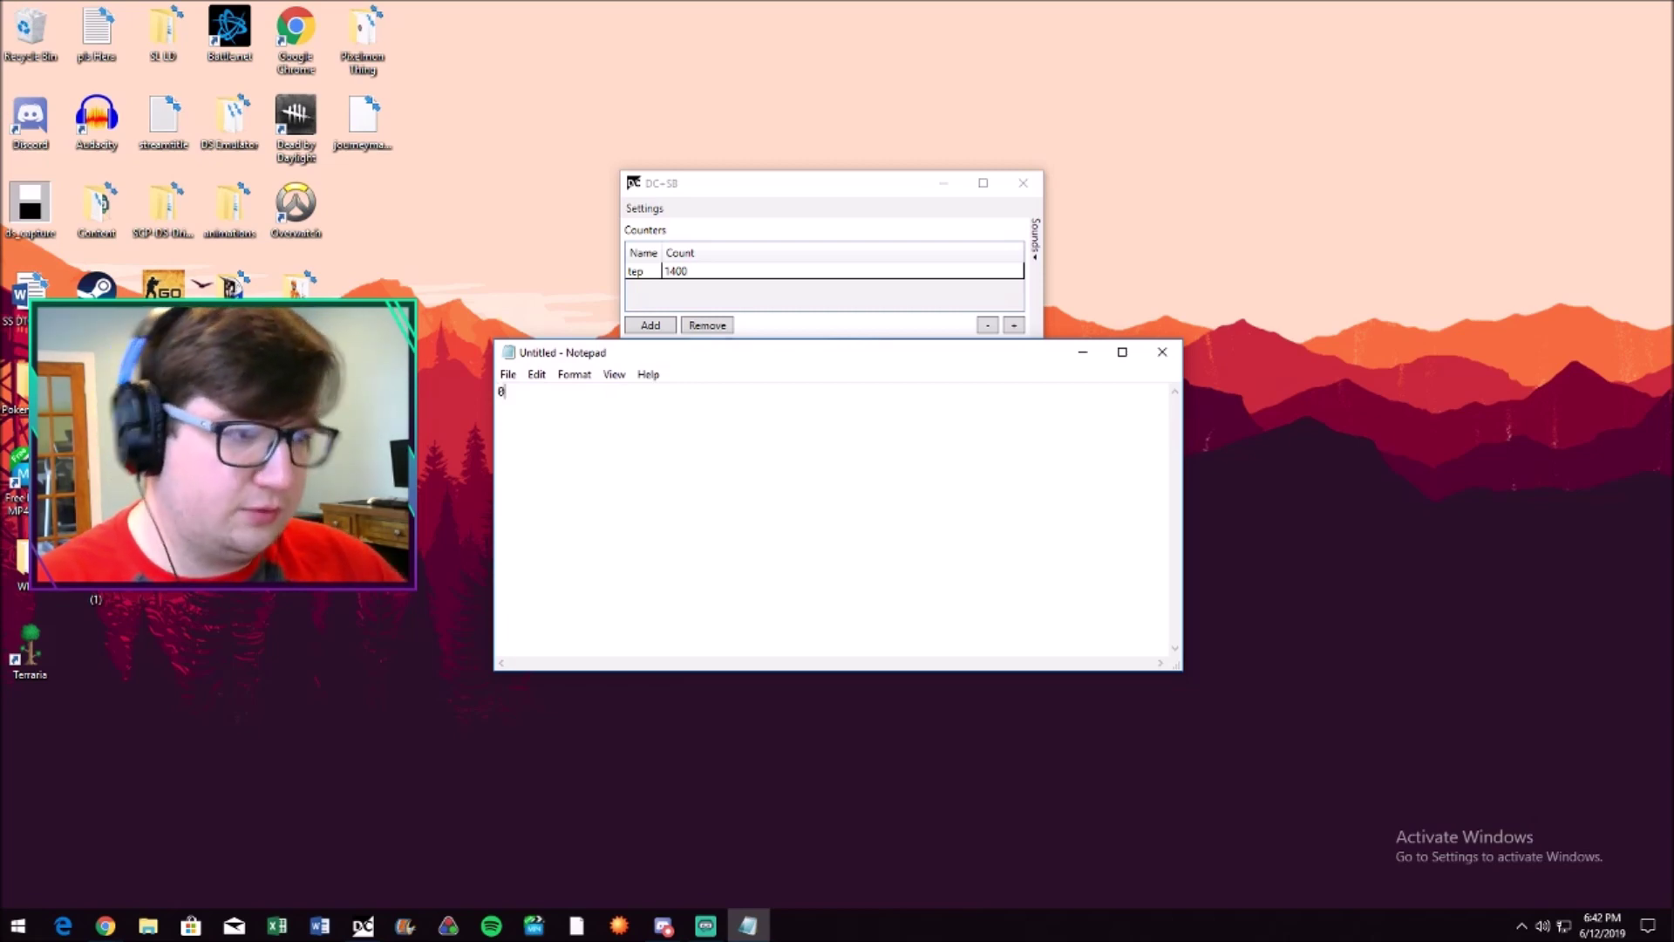
Start saving the note under a new name and browse to the Encounters folder on the desktop
{"action": "left_click", "coordinate": [506, 376]}
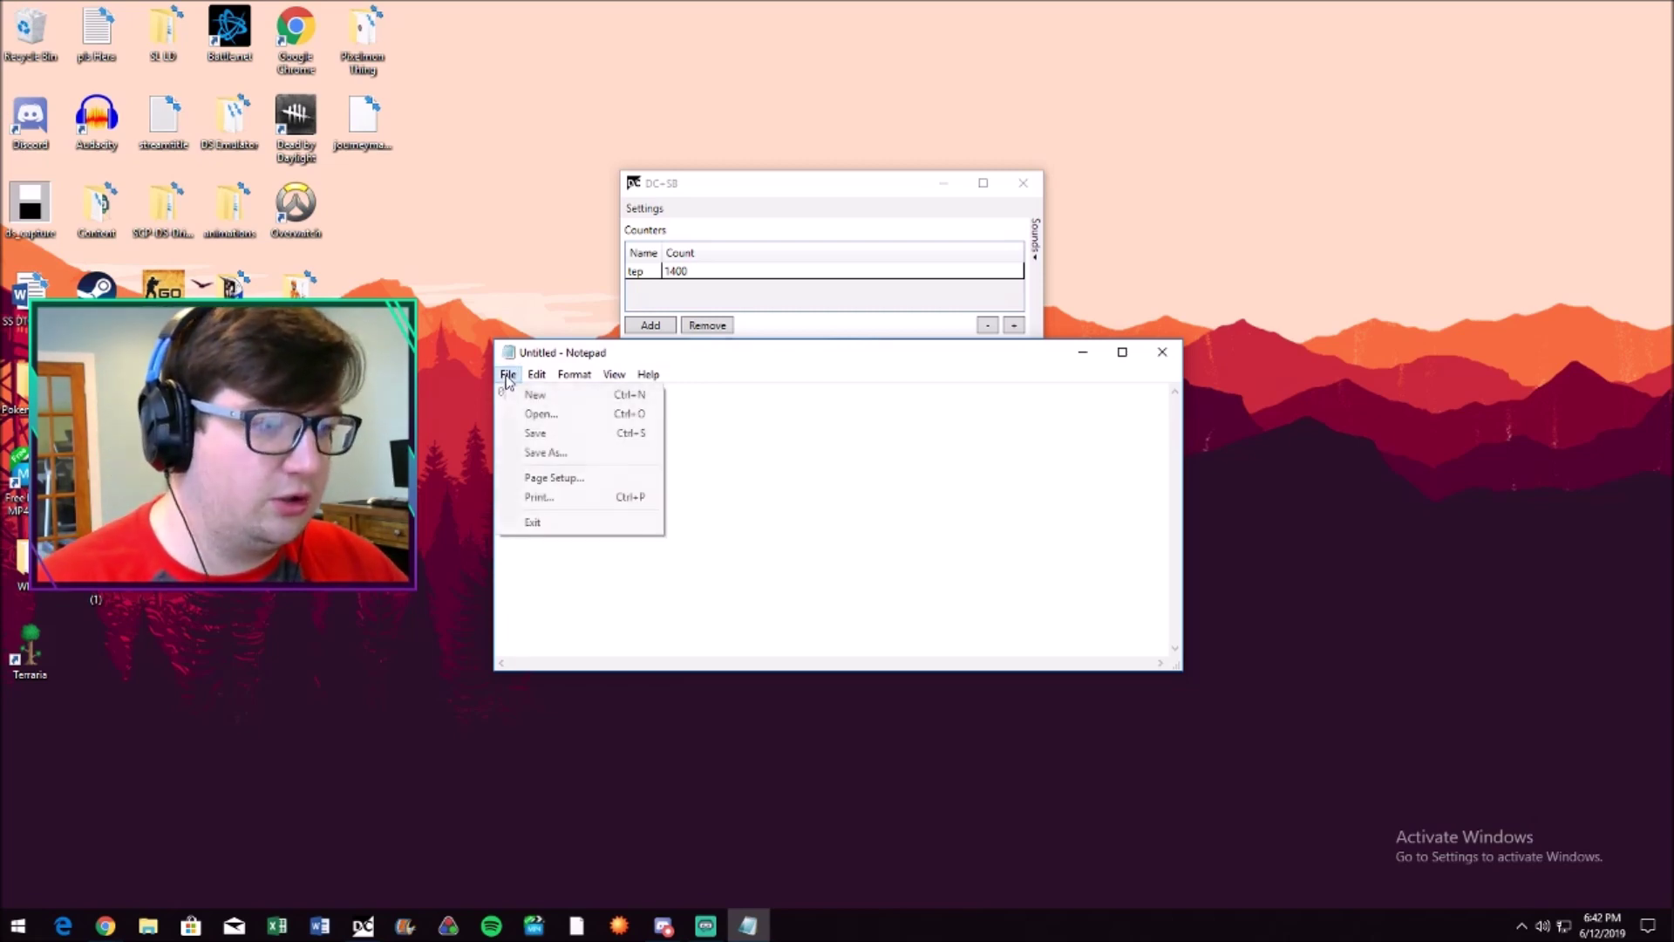
{"action": "left_click", "coordinate": [538, 453]}
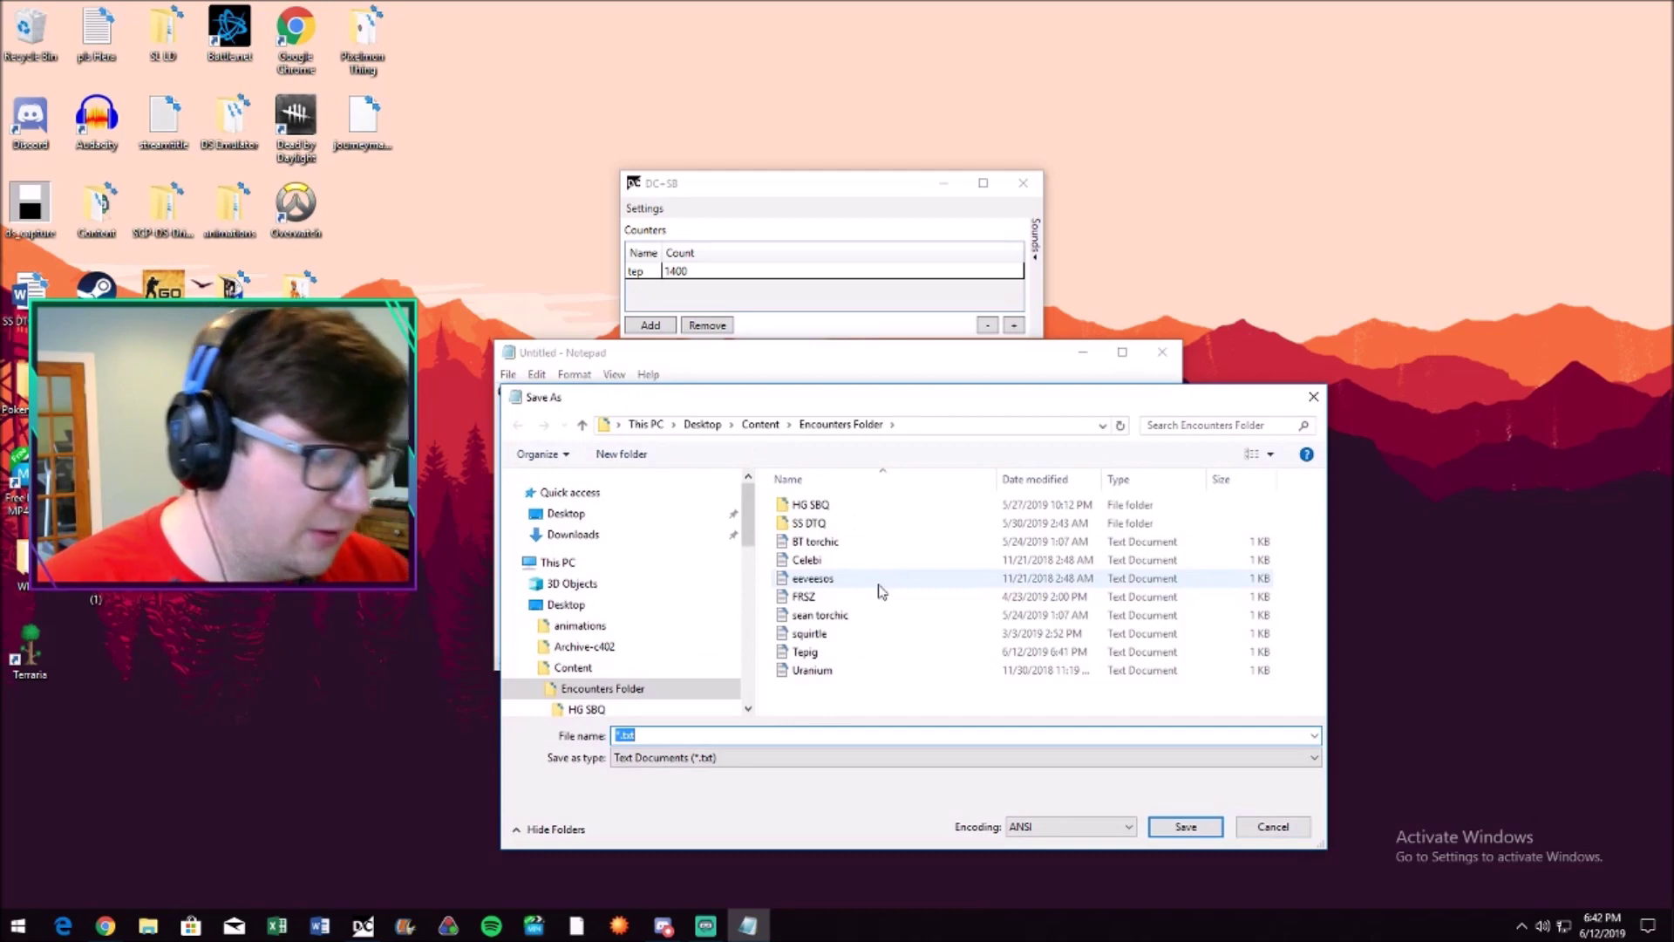
{"action": "left_click", "coordinate": [566, 604]}
{"action": "scroll", "coordinate": [1160, 602], "scroll_direction": "down", "scroll_amount": 1}
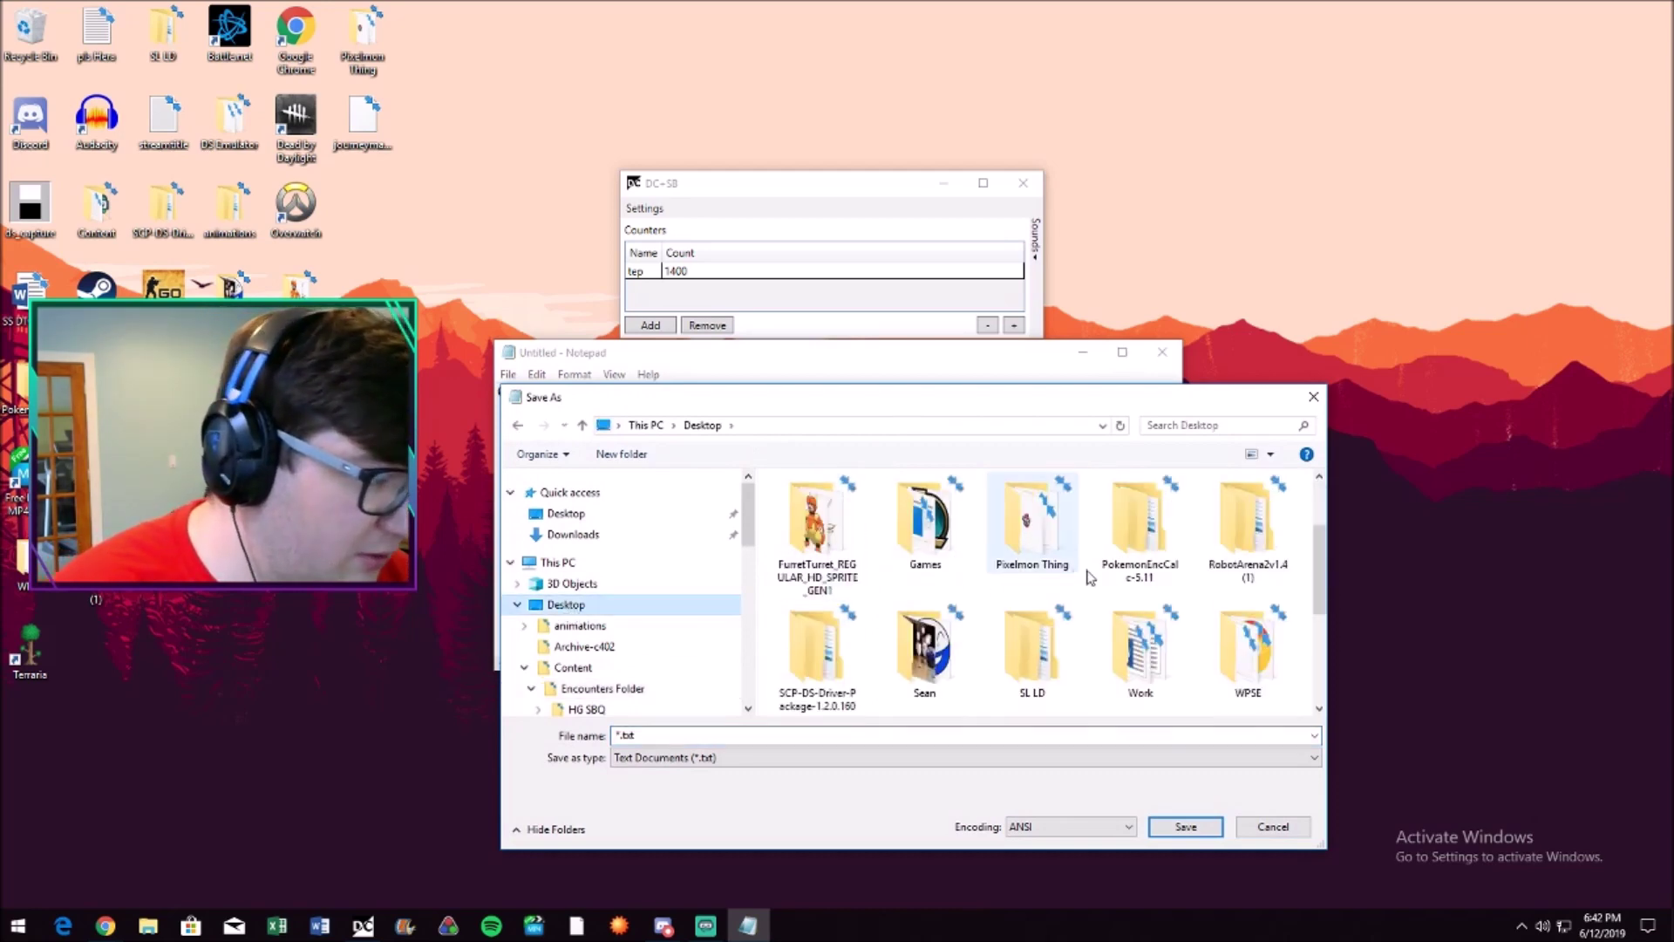
{"action": "scroll", "coordinate": [1160, 598], "scroll_direction": "up", "scroll_amount": 1}
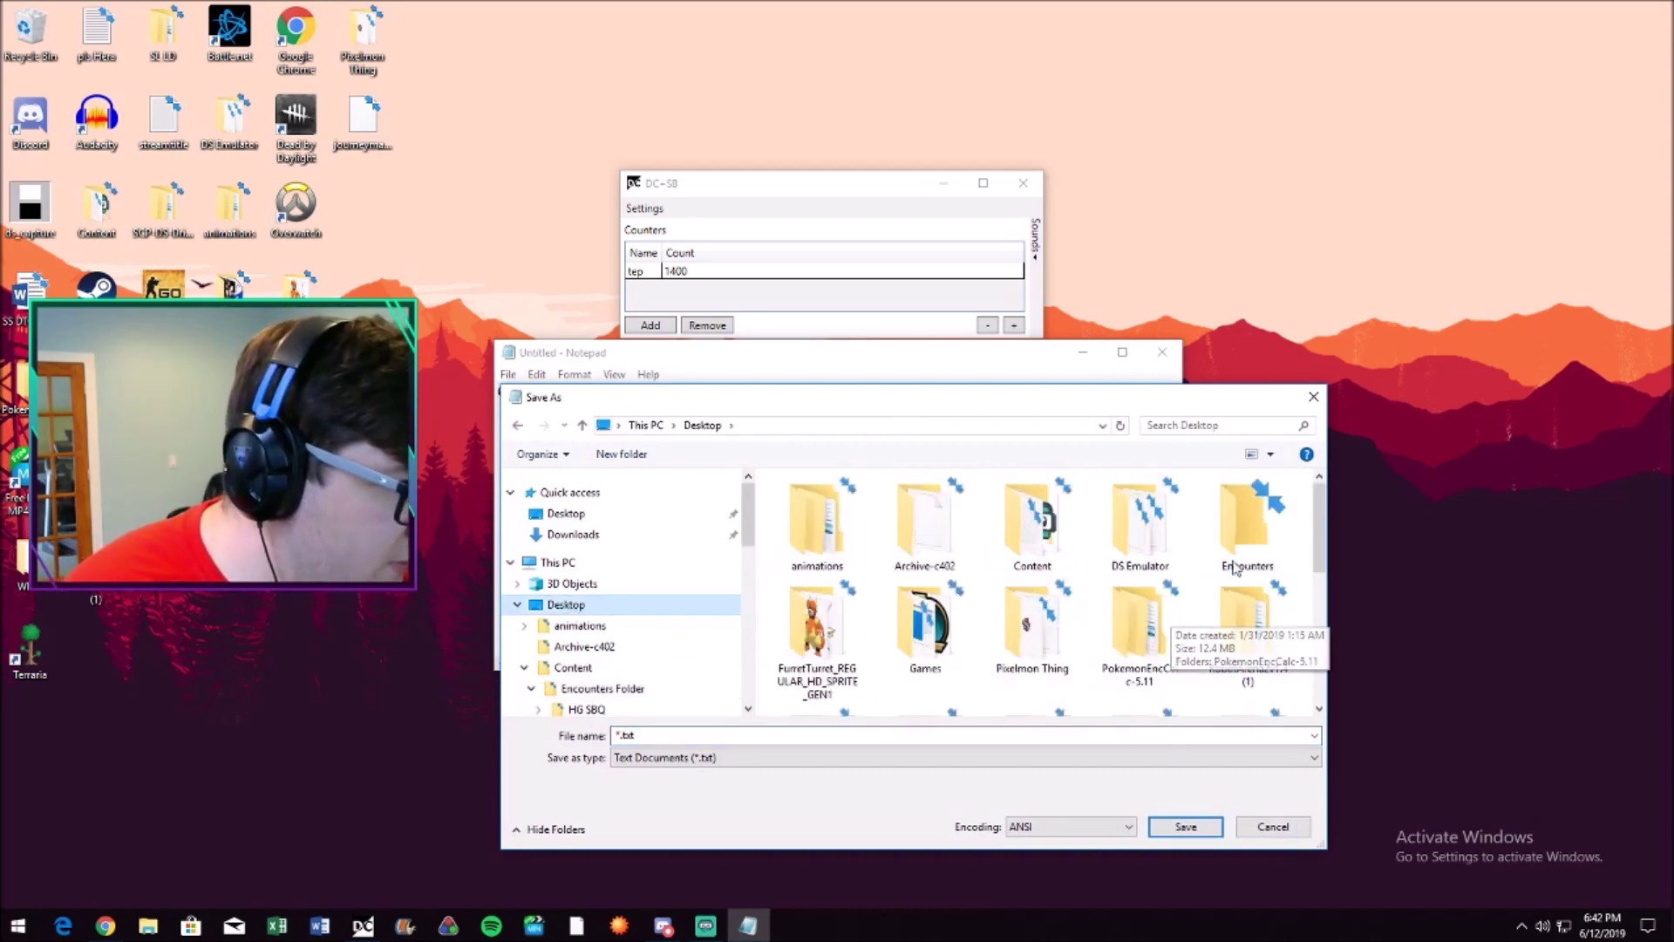
{"action": "double_click", "coordinate": [1254, 538]}
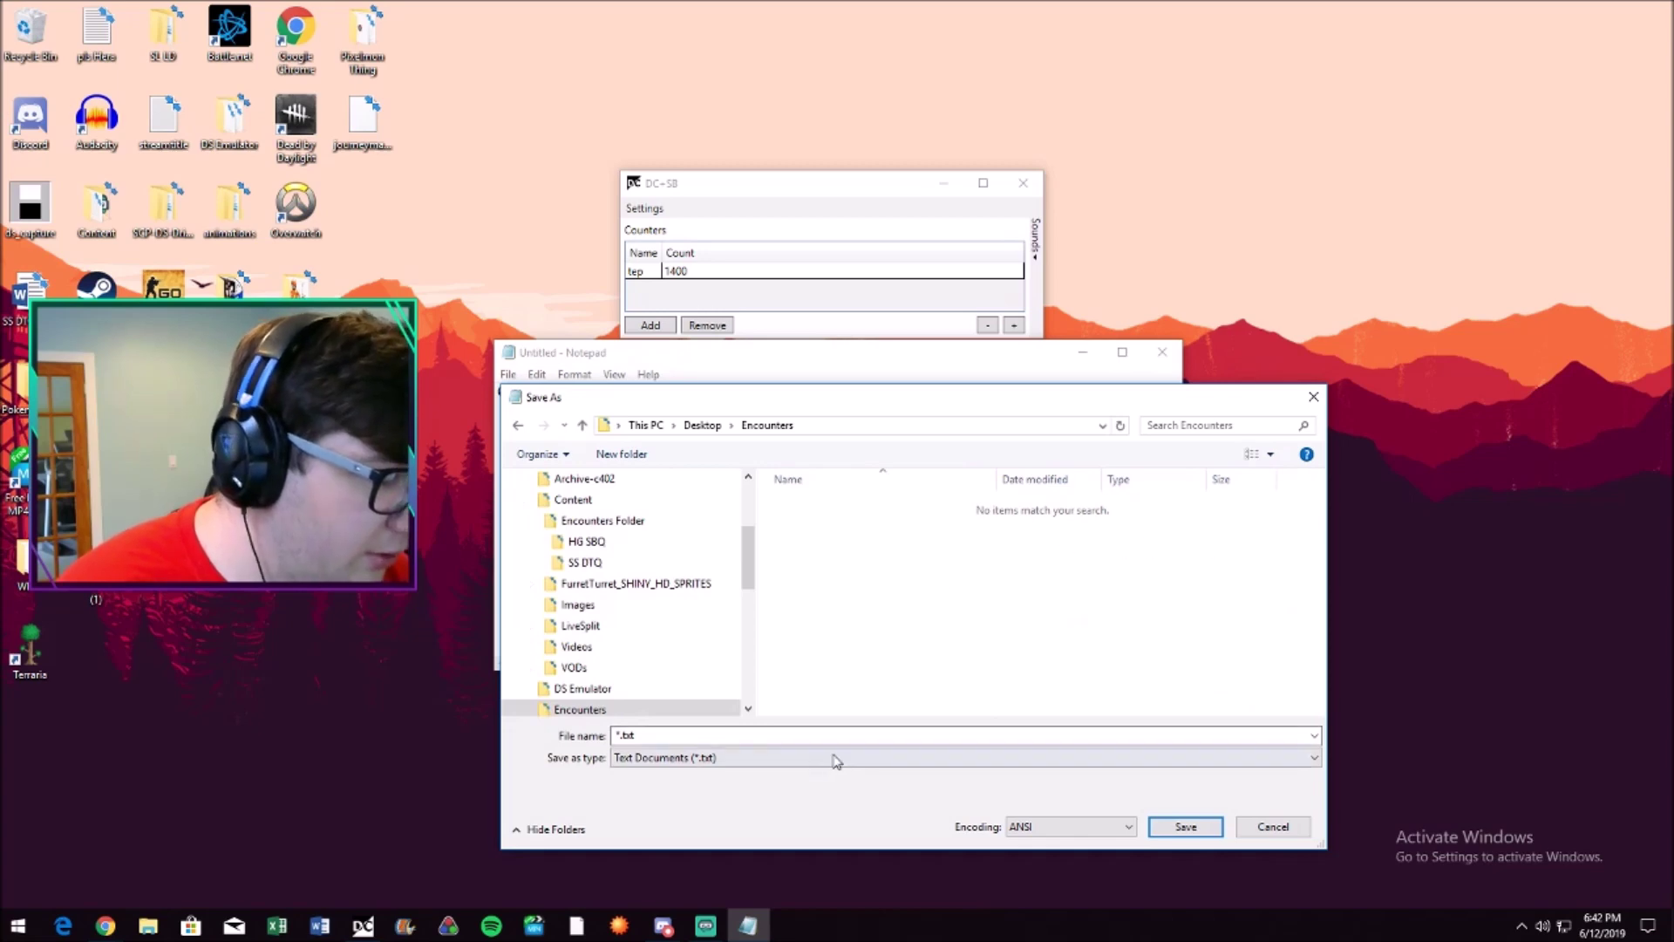
Save the text file as Ho-oh.txt and close Notepad
{"action": "double_click", "coordinate": [629, 736]}
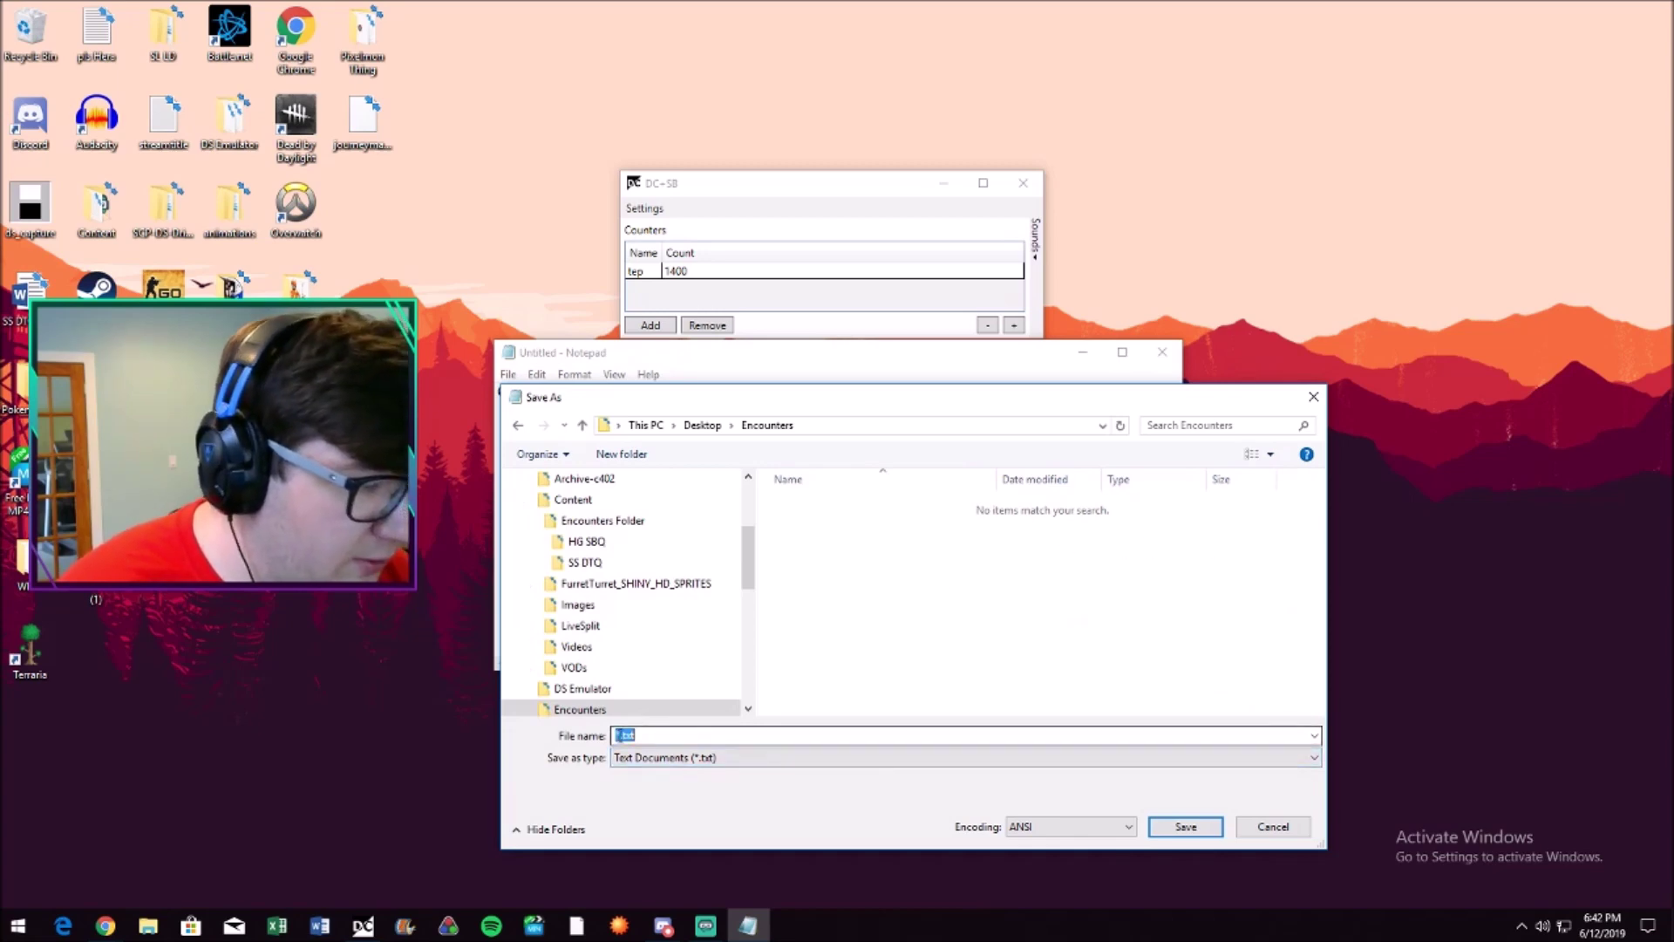
{"action": "left_click", "coordinate": [621, 733]}
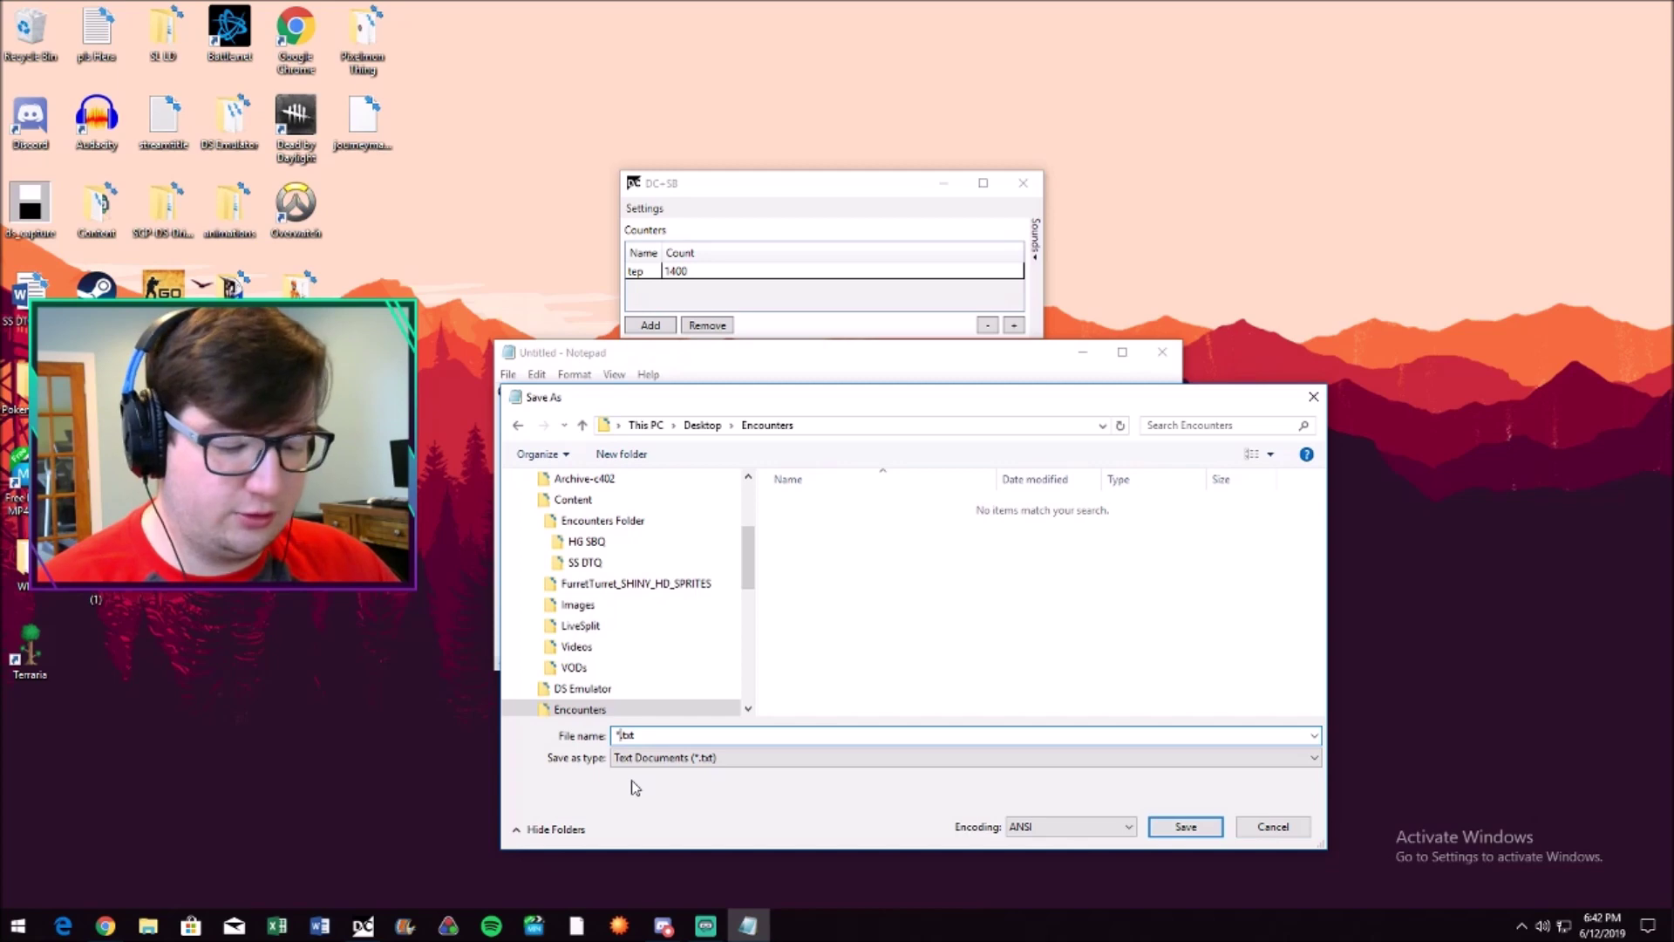
{"action": "type", "text": "Poke"}
{"action": "key", "text": "BackSpace"}
{"action": "key", "text": "BackSpace"}
{"action": "key", "text": "BackSpace"}
{"action": "key", "text": "BackSpace"}
{"action": "key", "text": "Delete"}
{"action": "type", "text": "Hoe"}
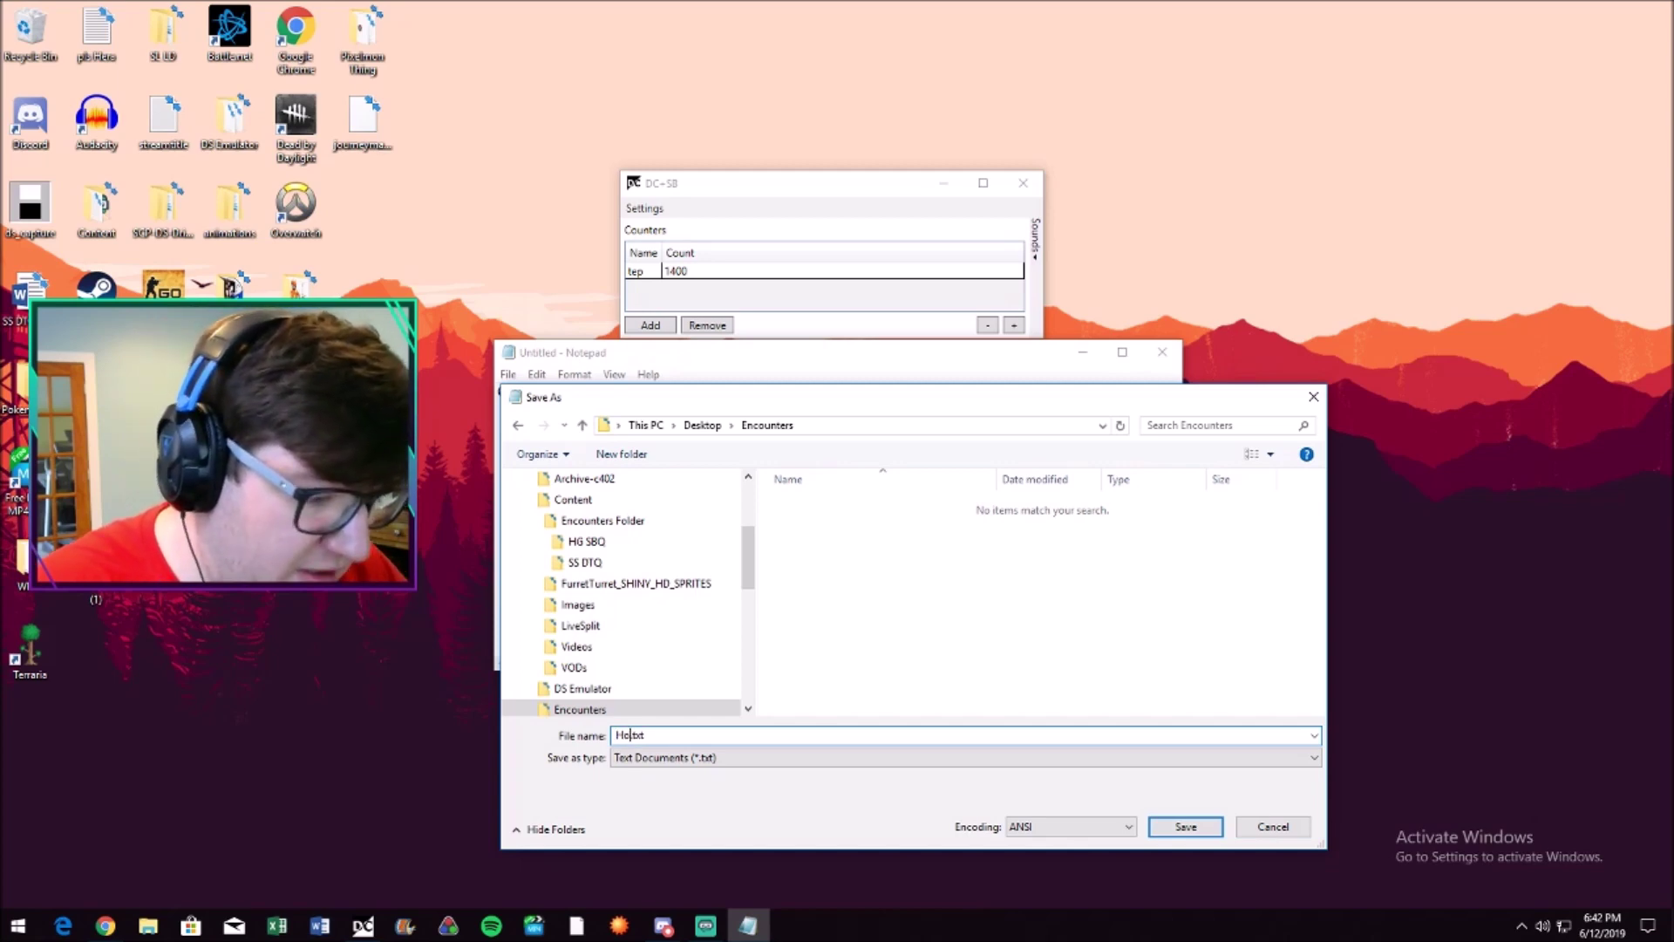
{"action": "type", "text": "oh"}
{"action": "key", "text": "Return"}
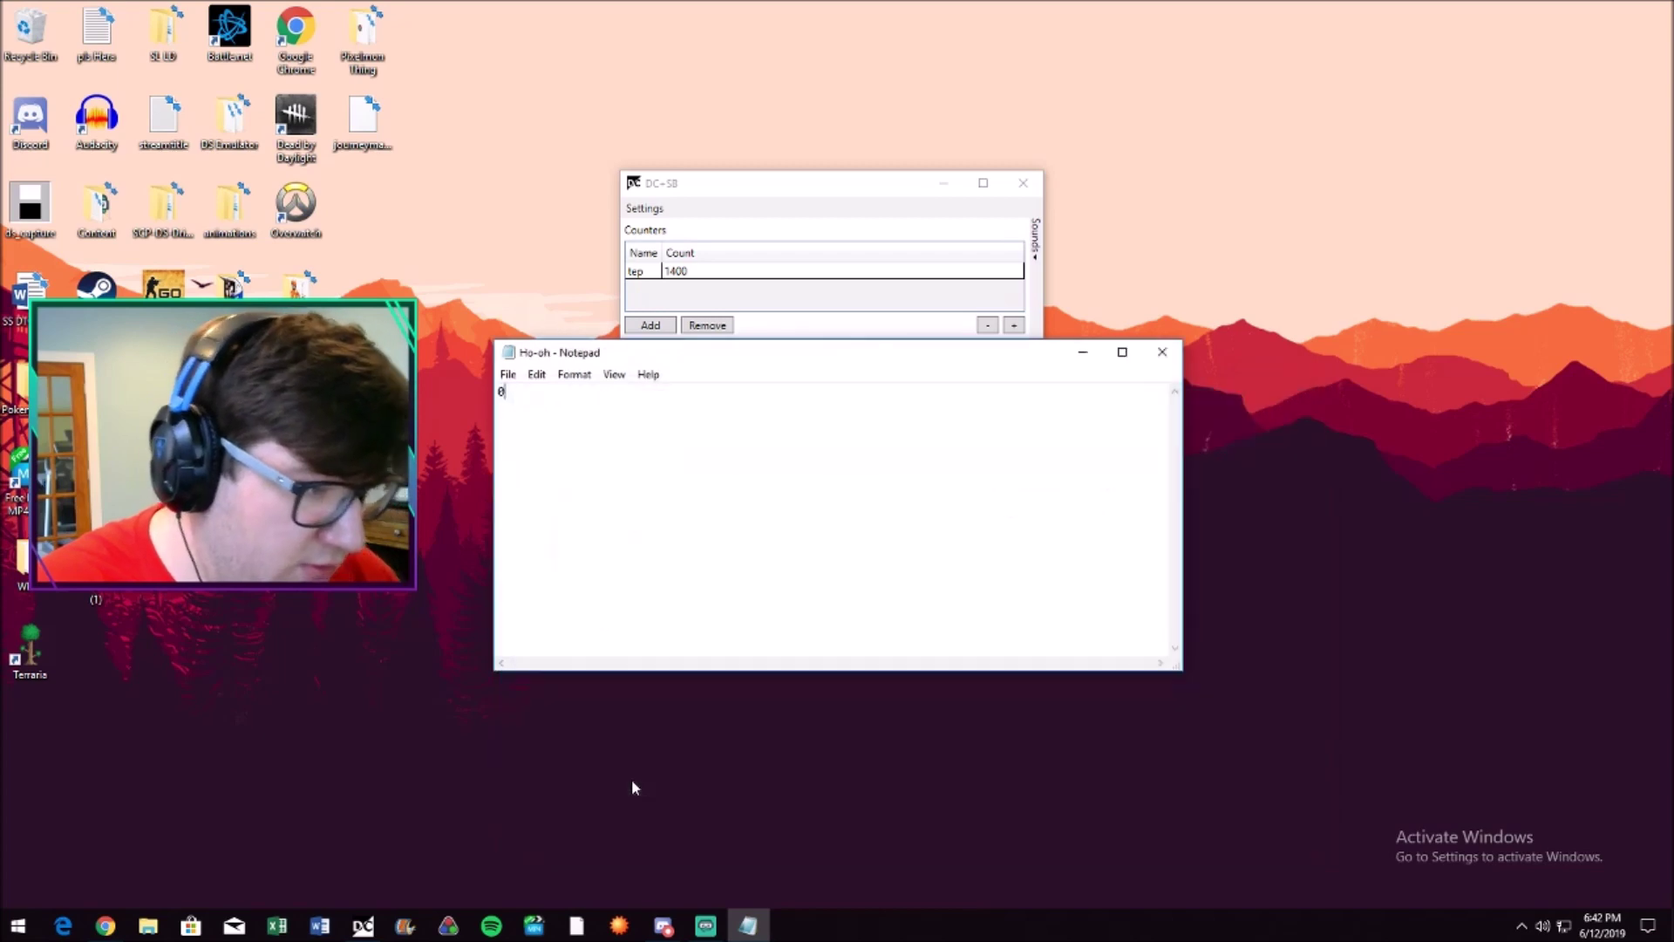
{"action": "left_click_drag", "start_coordinate": [659, 359], "coordinate": [713, 355]}
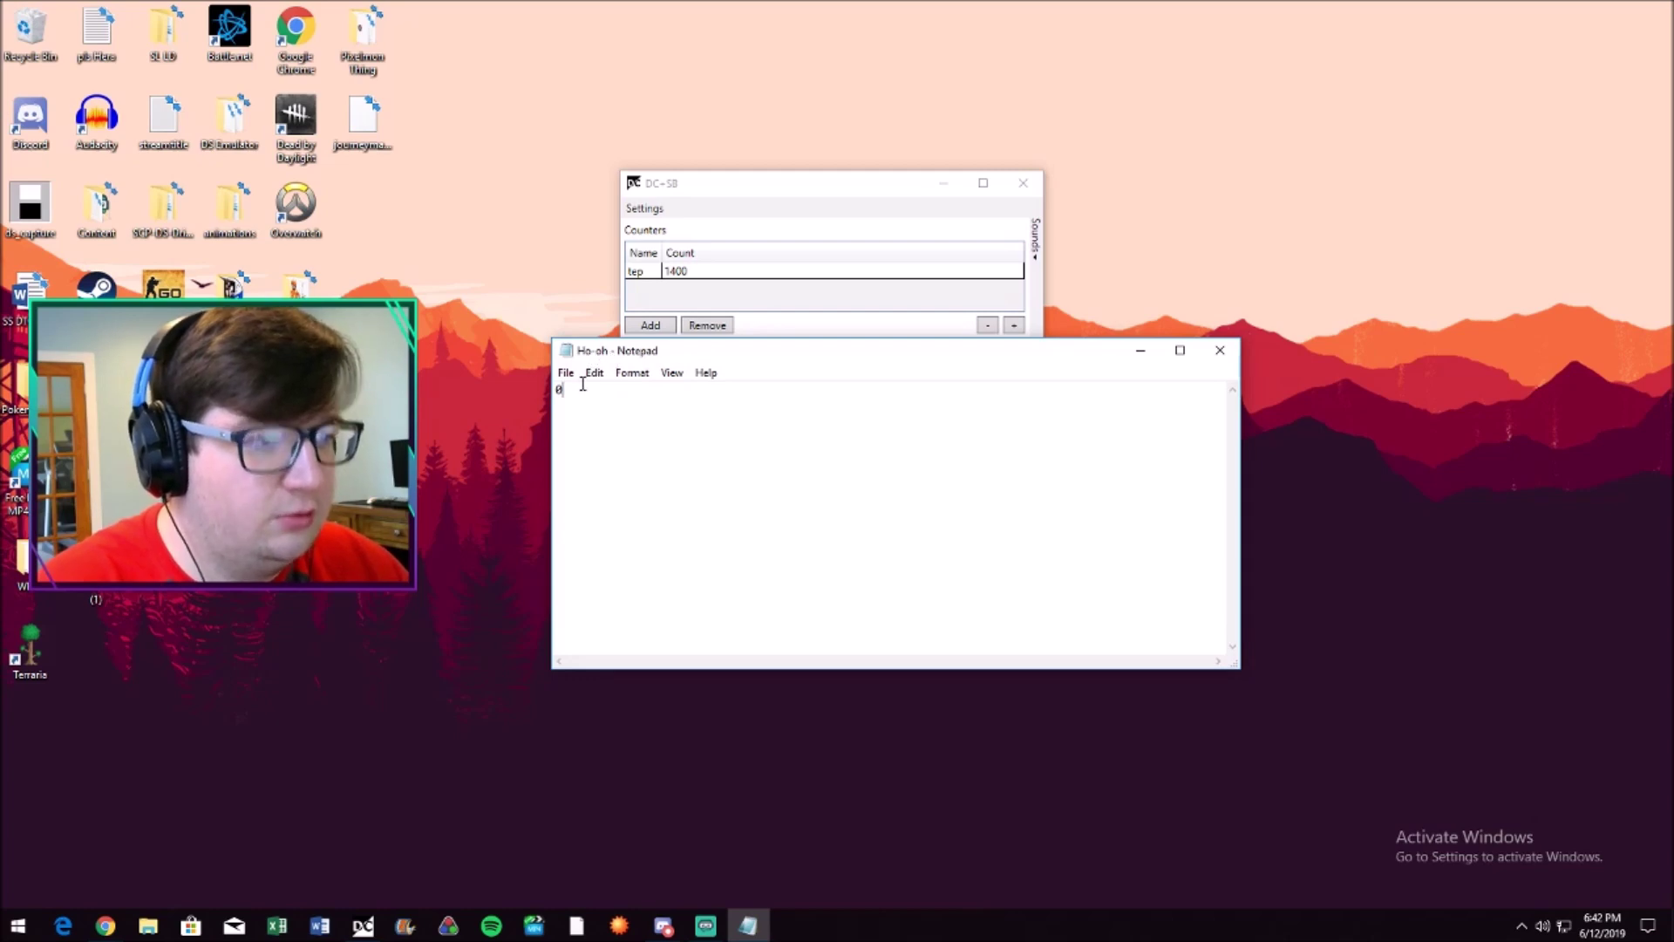
{"action": "left_click", "coordinate": [1221, 351]}
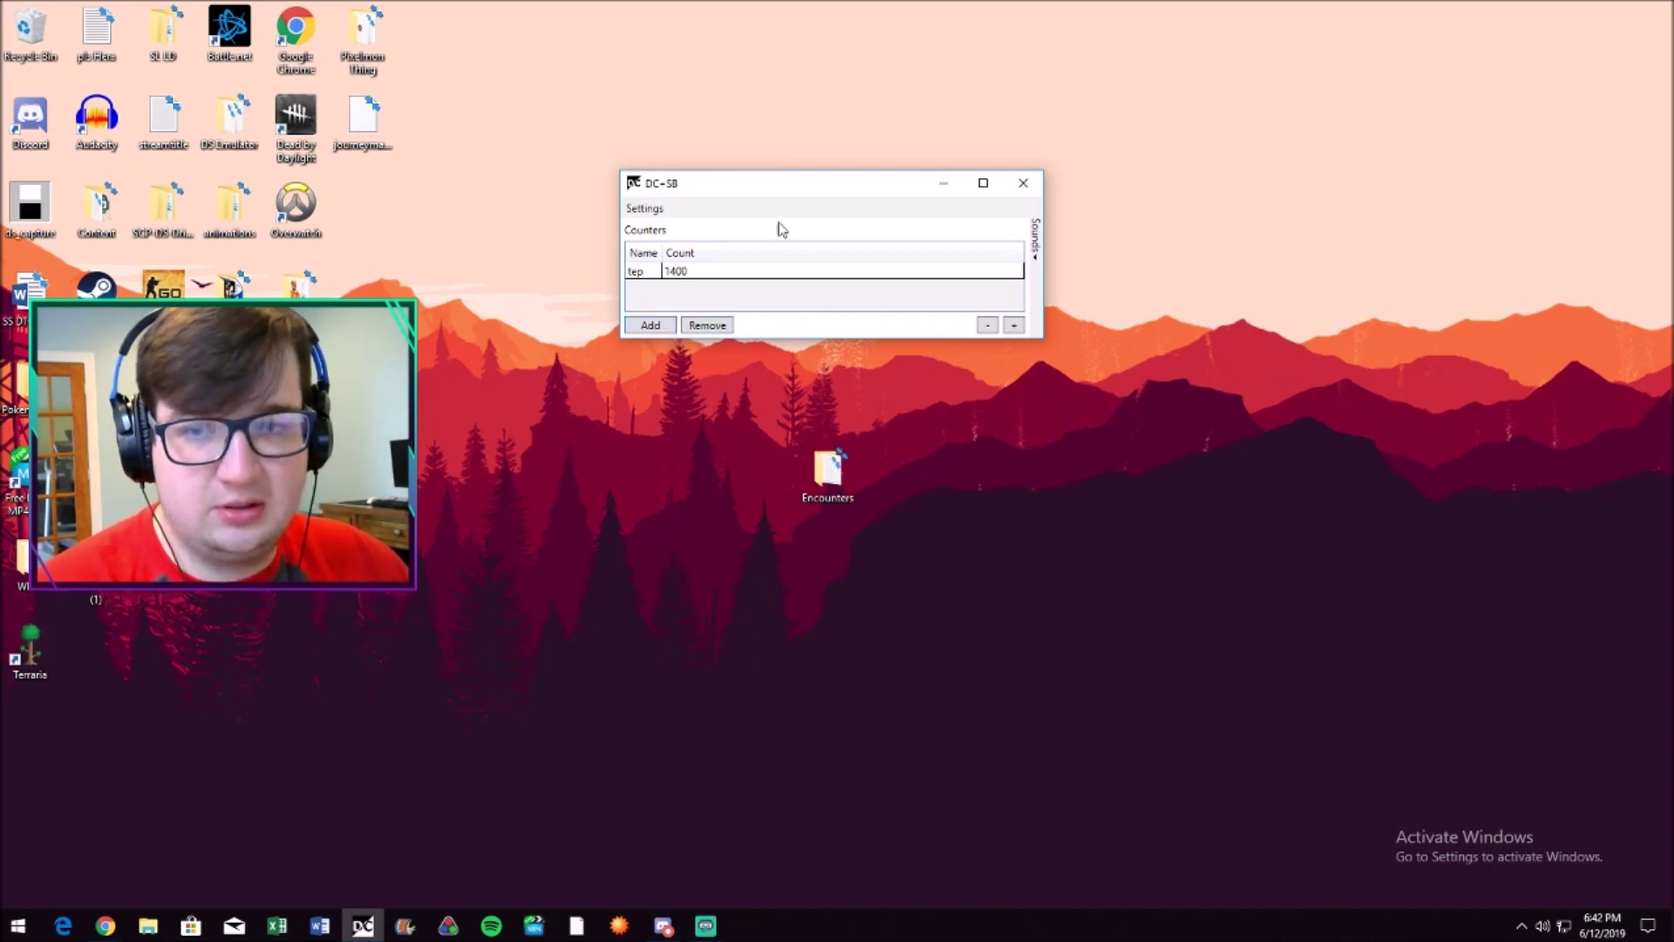
Start a new counter named Ho-oh and link it to Ho-oh.txt in the desktop's Encounters folder
{"action": "left_click", "coordinate": [651, 325]}
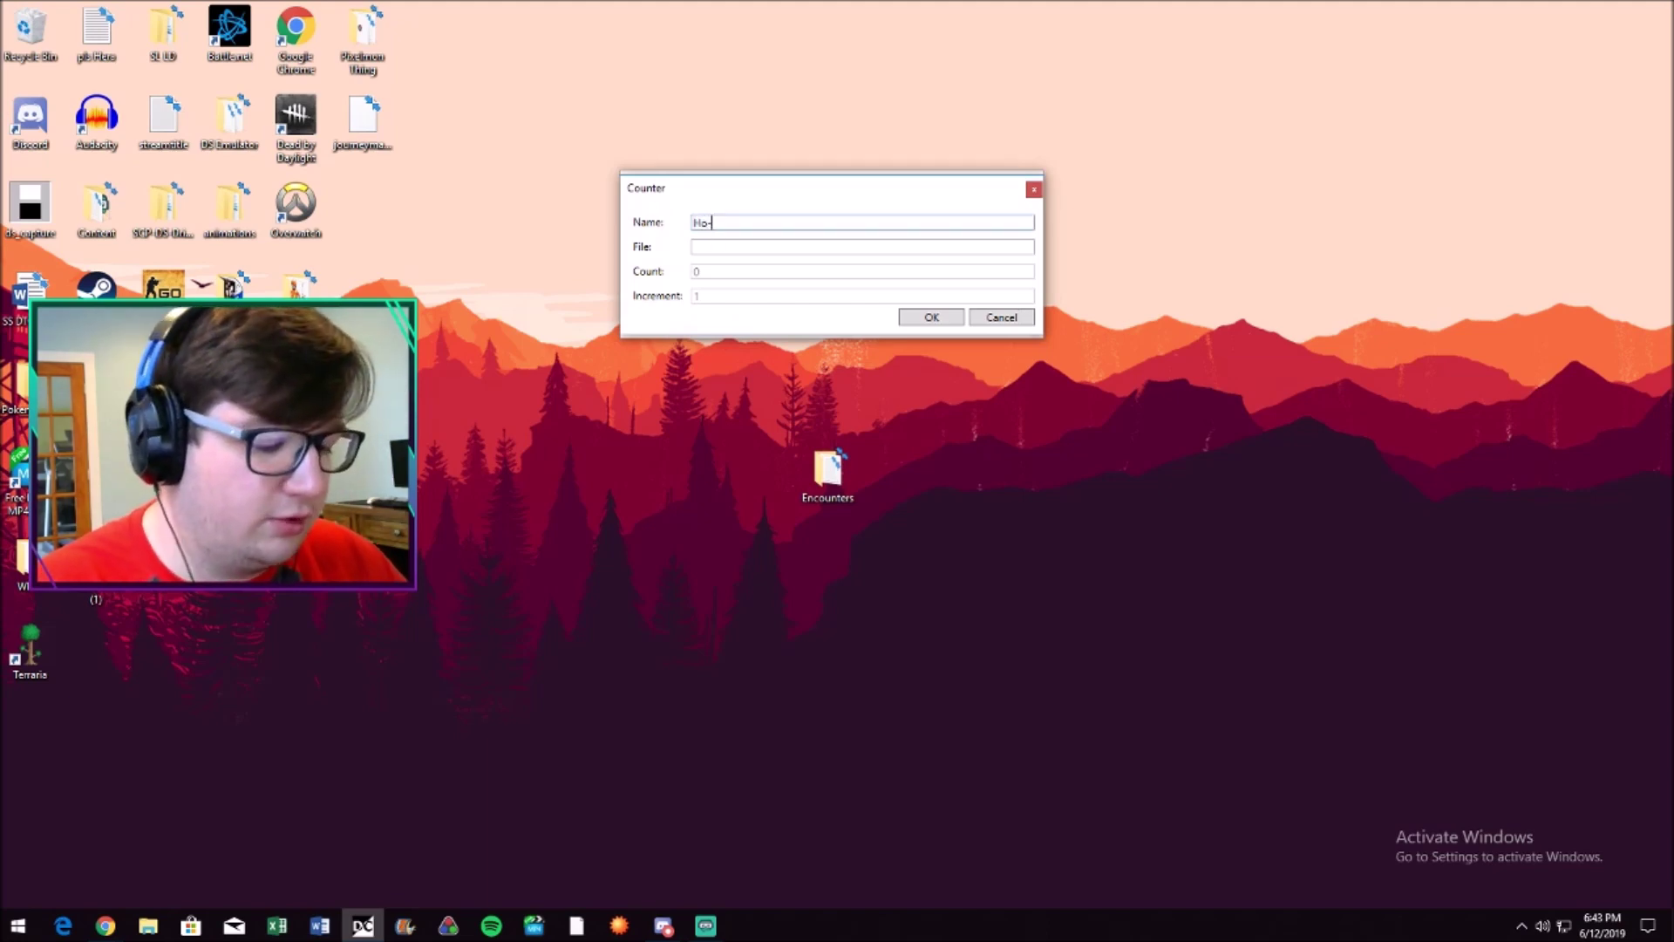
{"action": "left_click", "coordinate": [698, 246]}
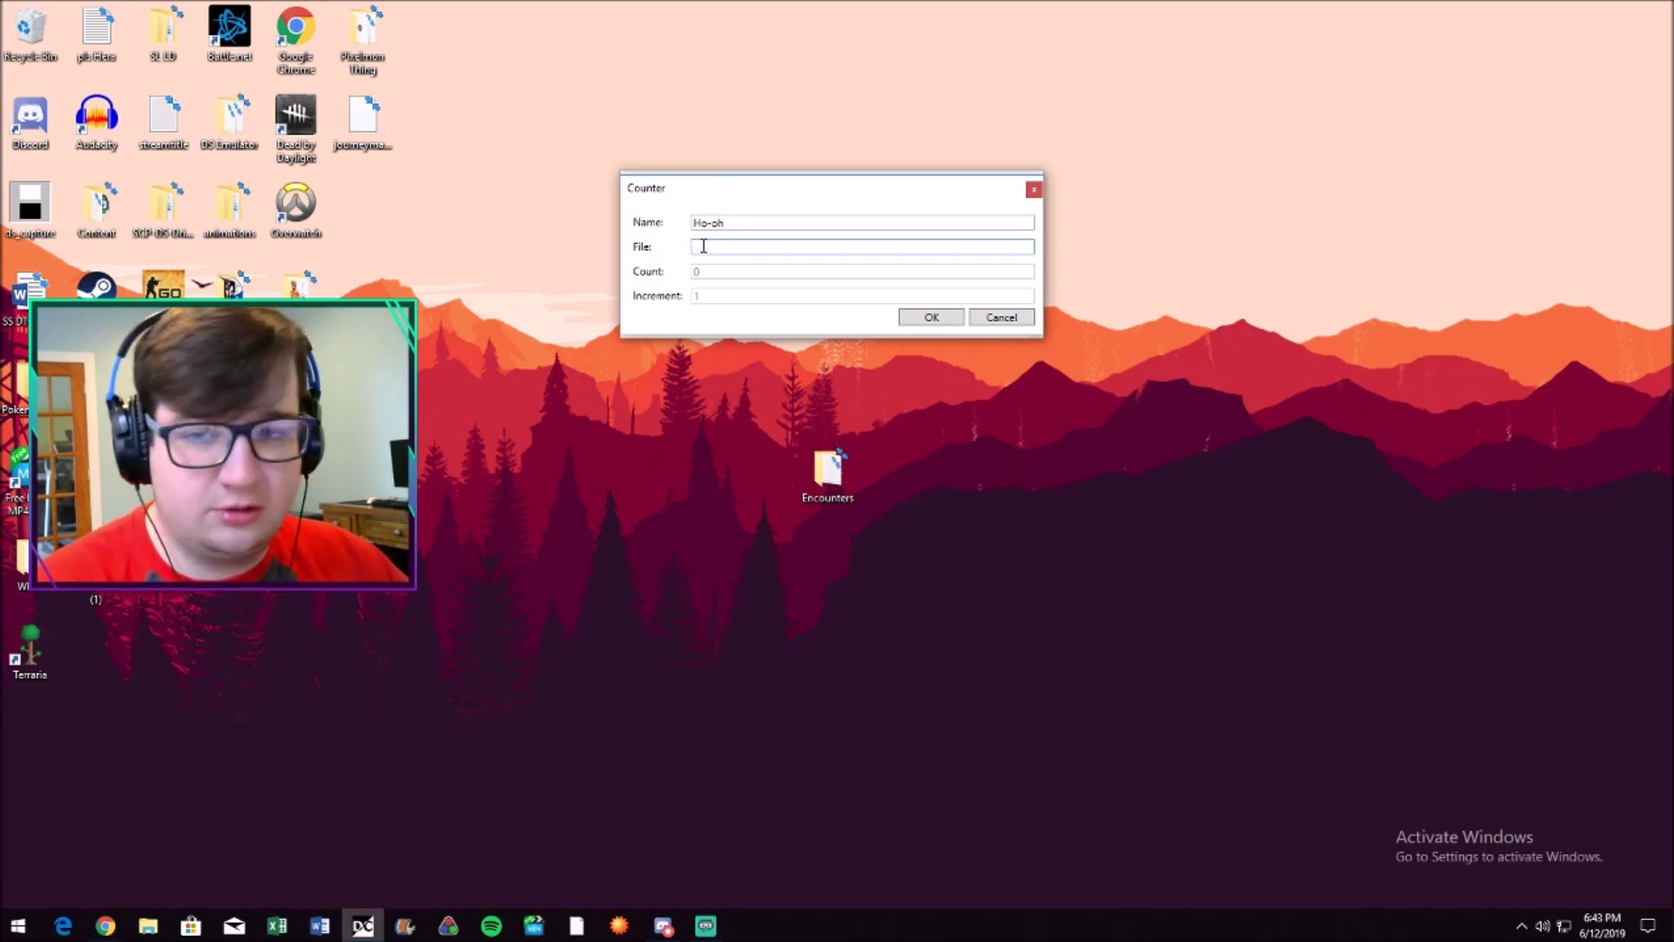
{"action": "left_click", "coordinate": [703, 246]}
{"action": "left_click_drag", "start_coordinate": [768, 216], "coordinate": [671, 163]}
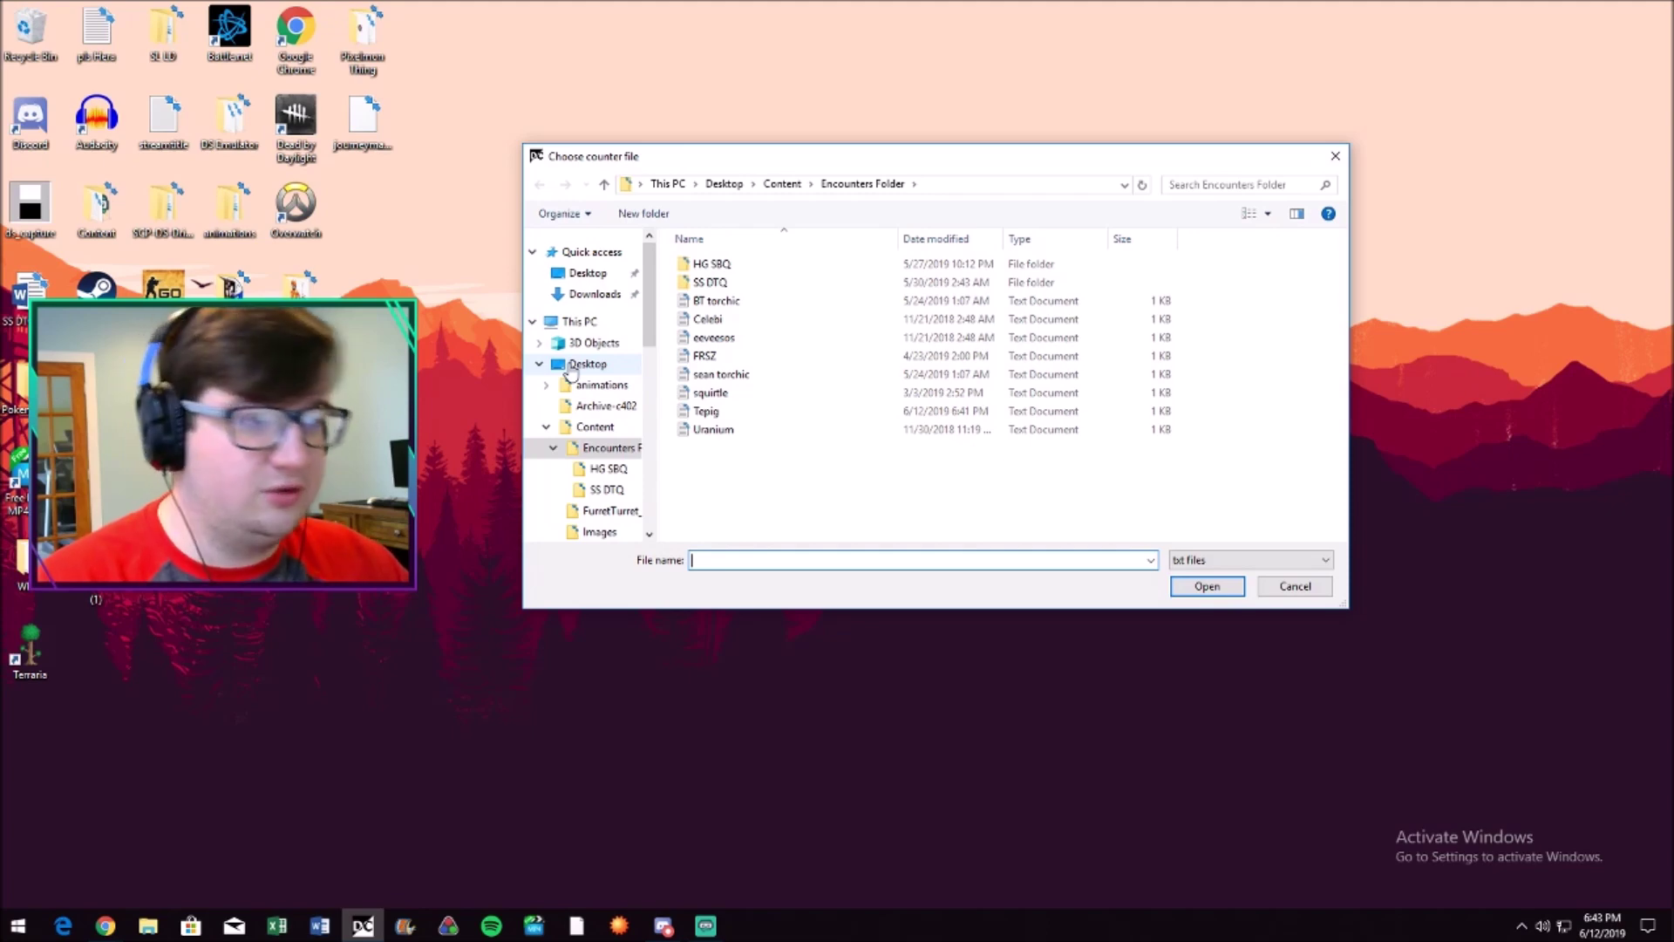
{"action": "left_click", "coordinate": [582, 365]}
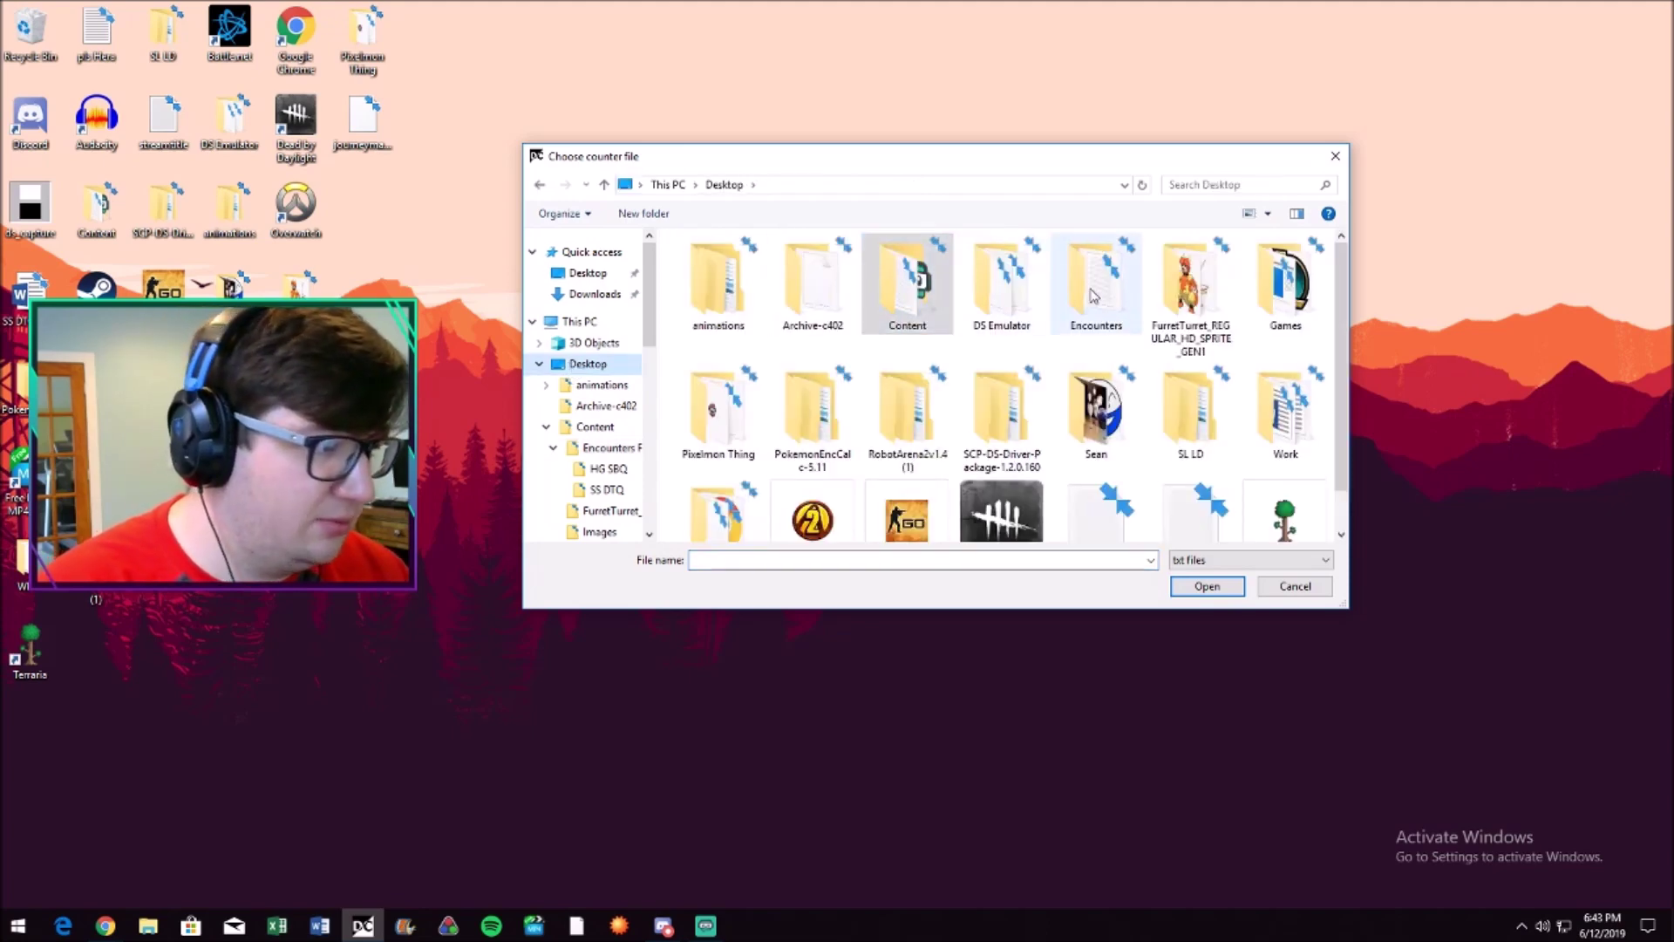
{"action": "double_click", "coordinate": [1094, 296]}
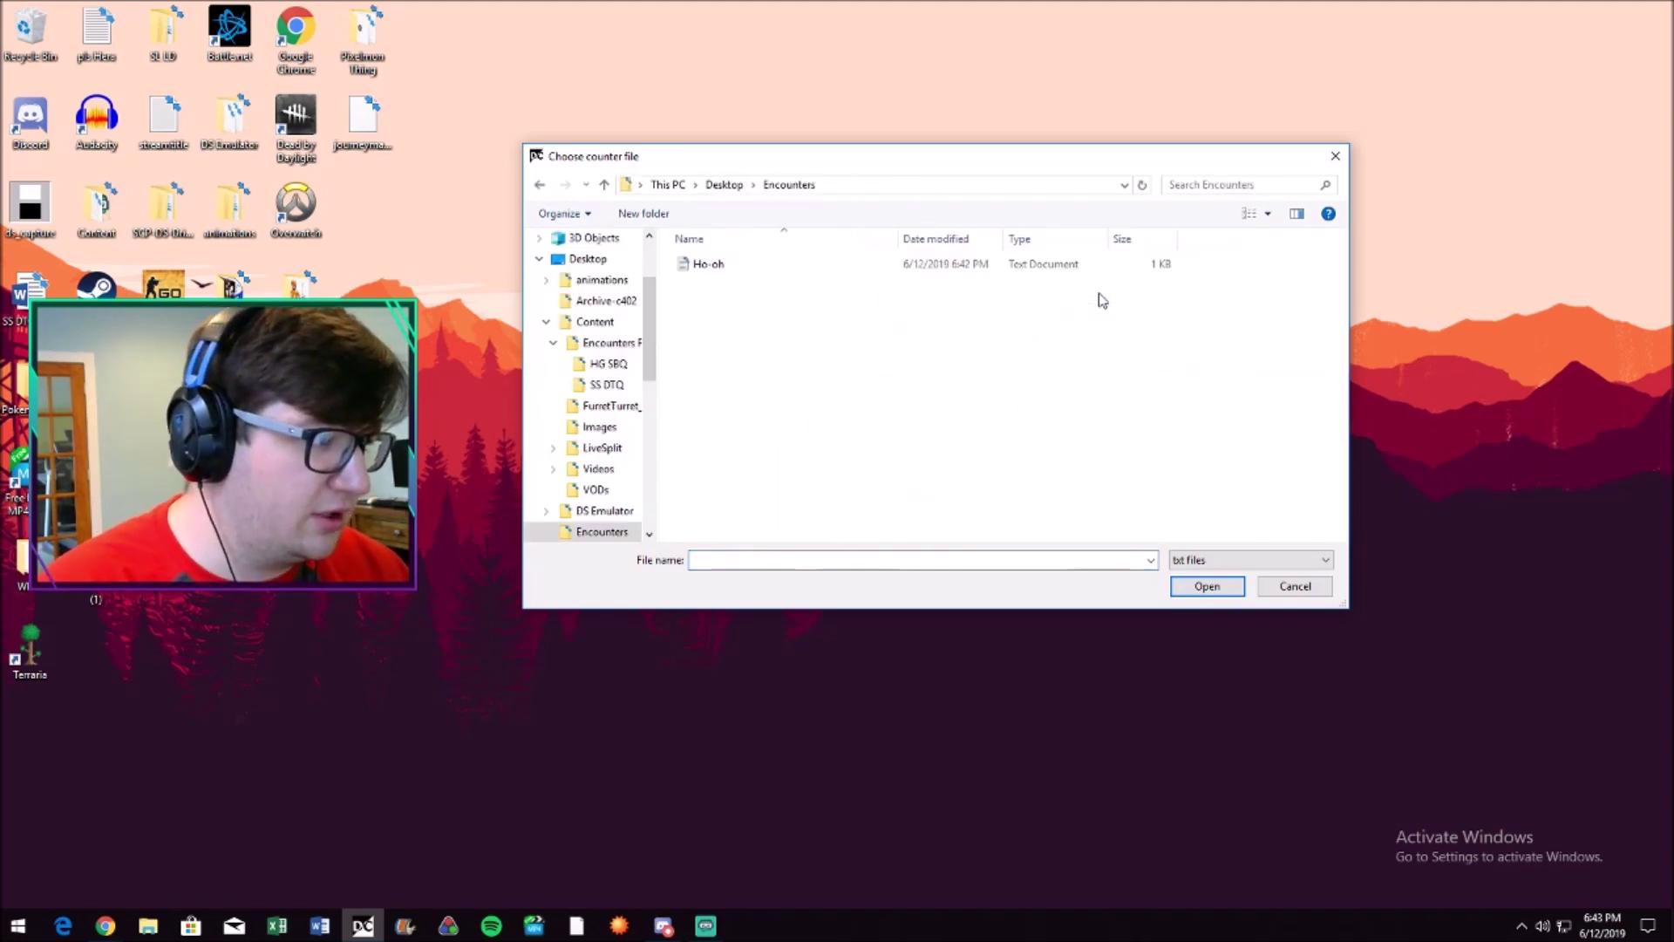
{"action": "left_click", "coordinate": [708, 264]}
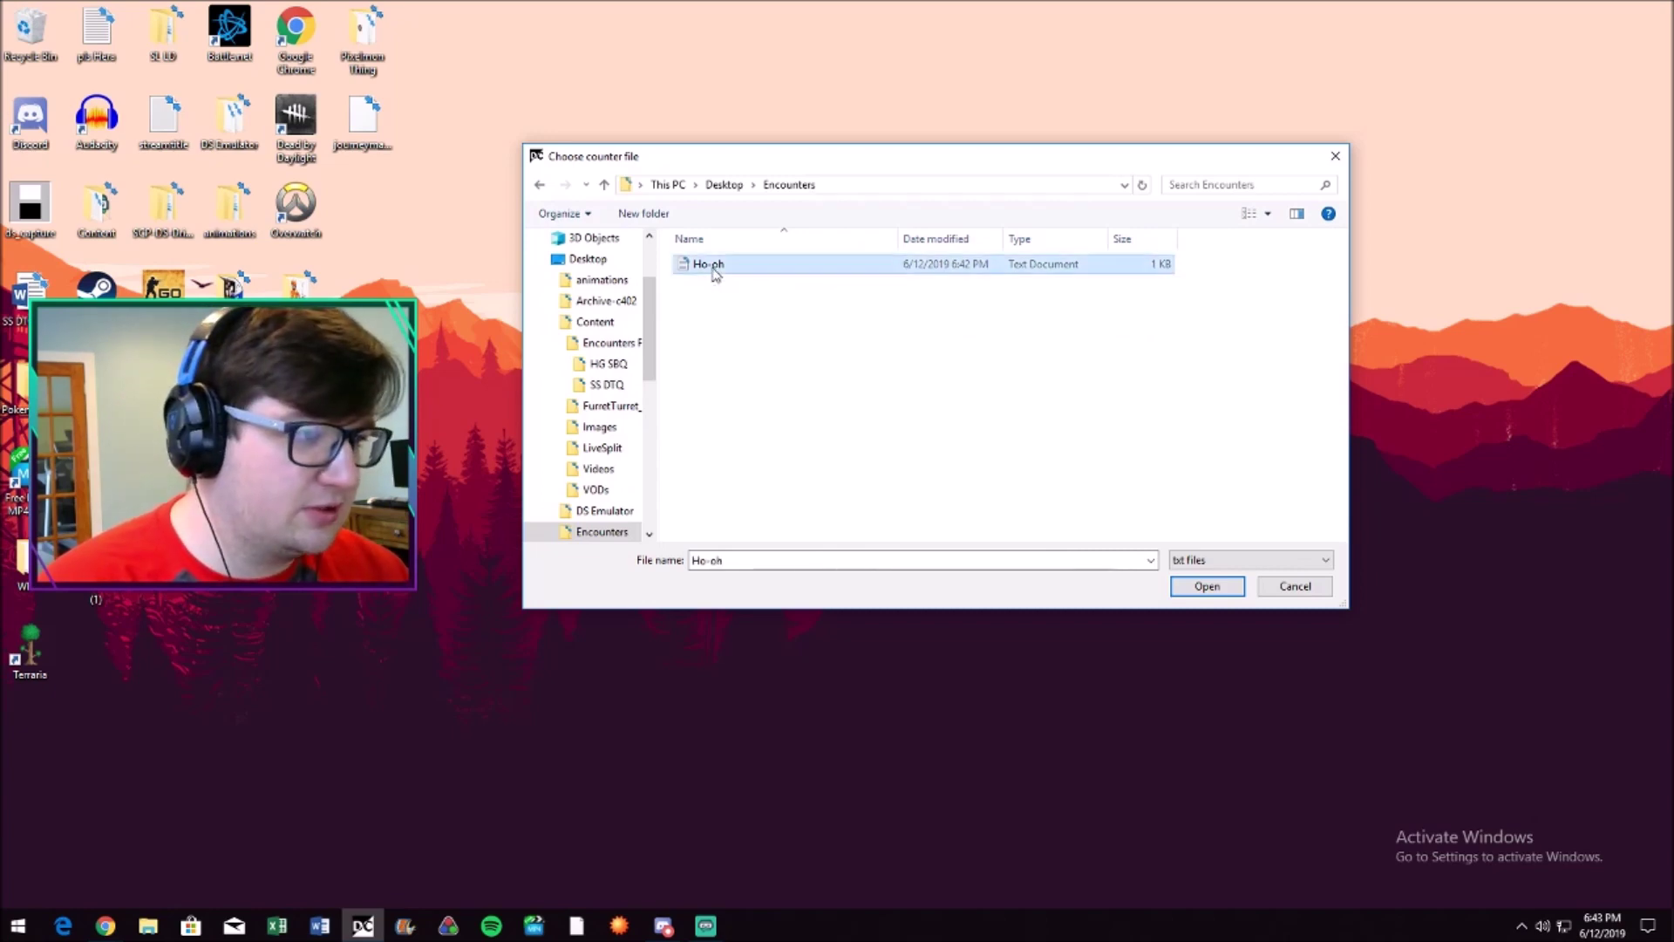
{"action": "left_click", "coordinate": [1217, 590]}
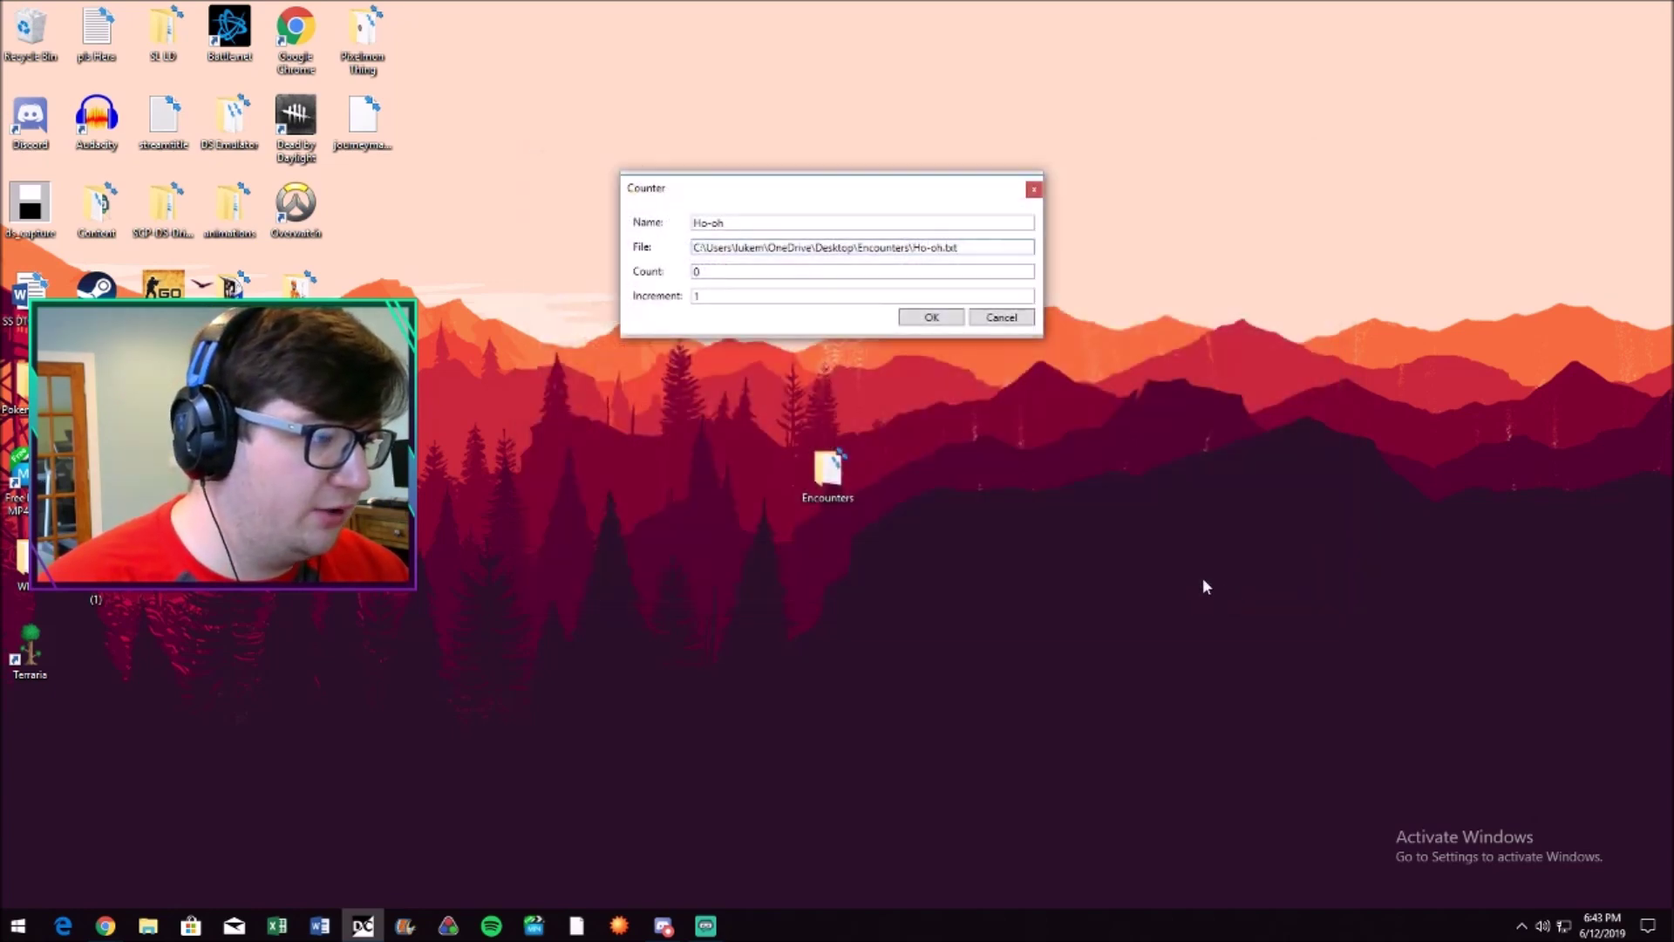
Set the Ho-oh counter's increment to 1 and add the counter to the list
{"action": "left_click", "coordinate": [712, 296]}
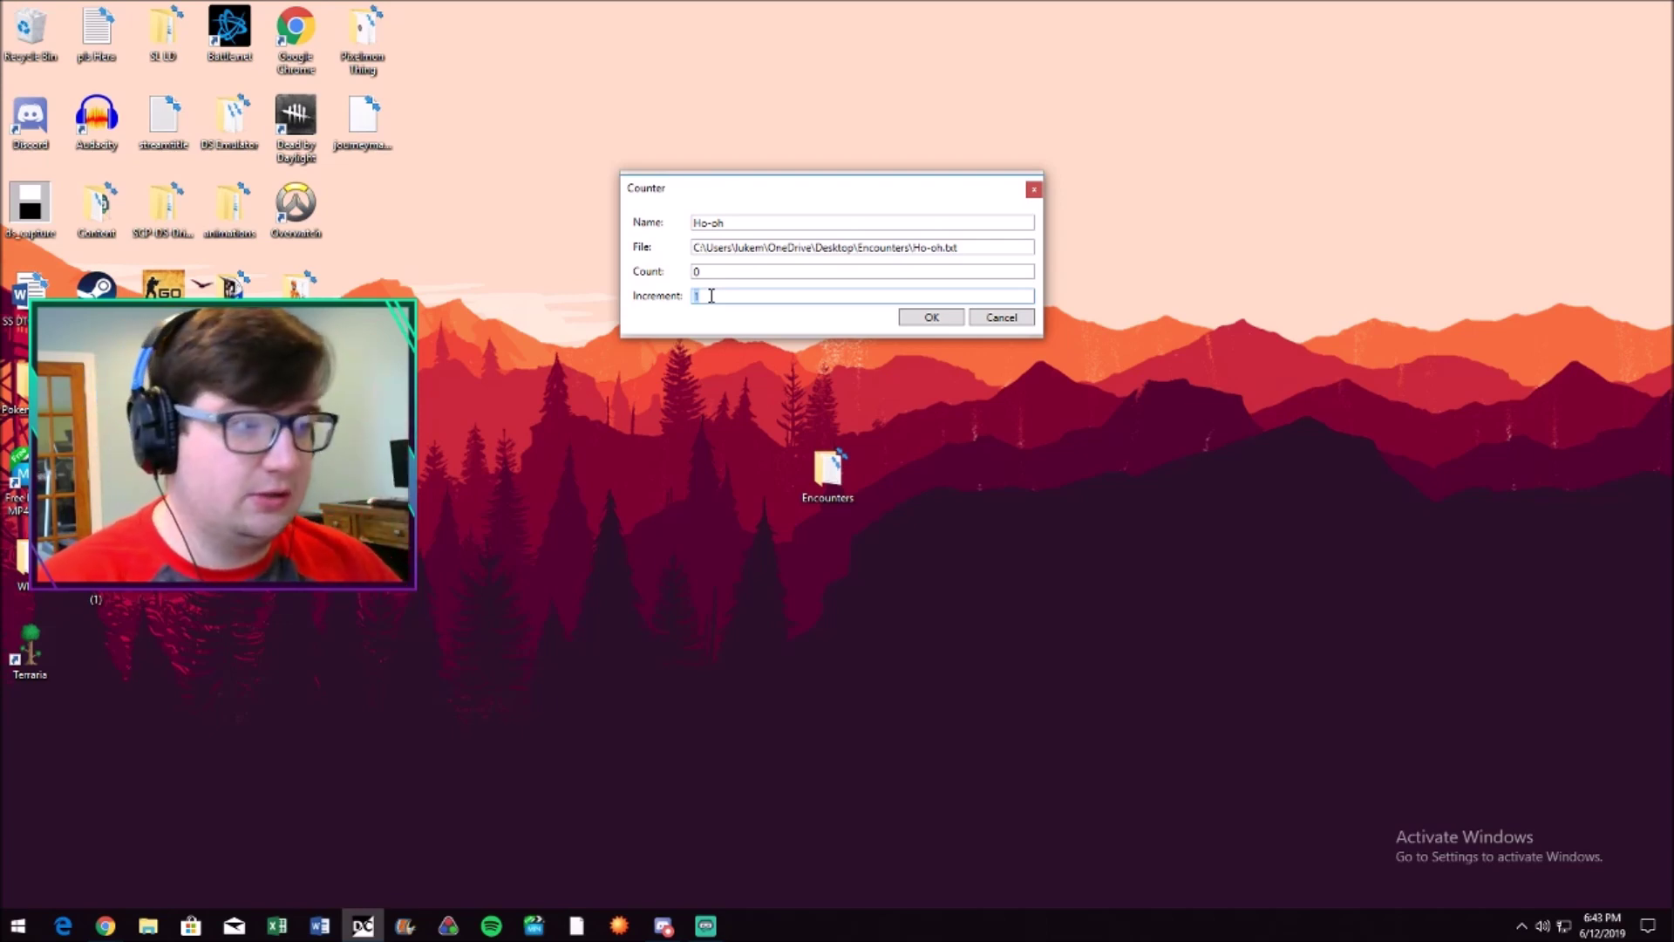
{"action": "type", "text": "3"}
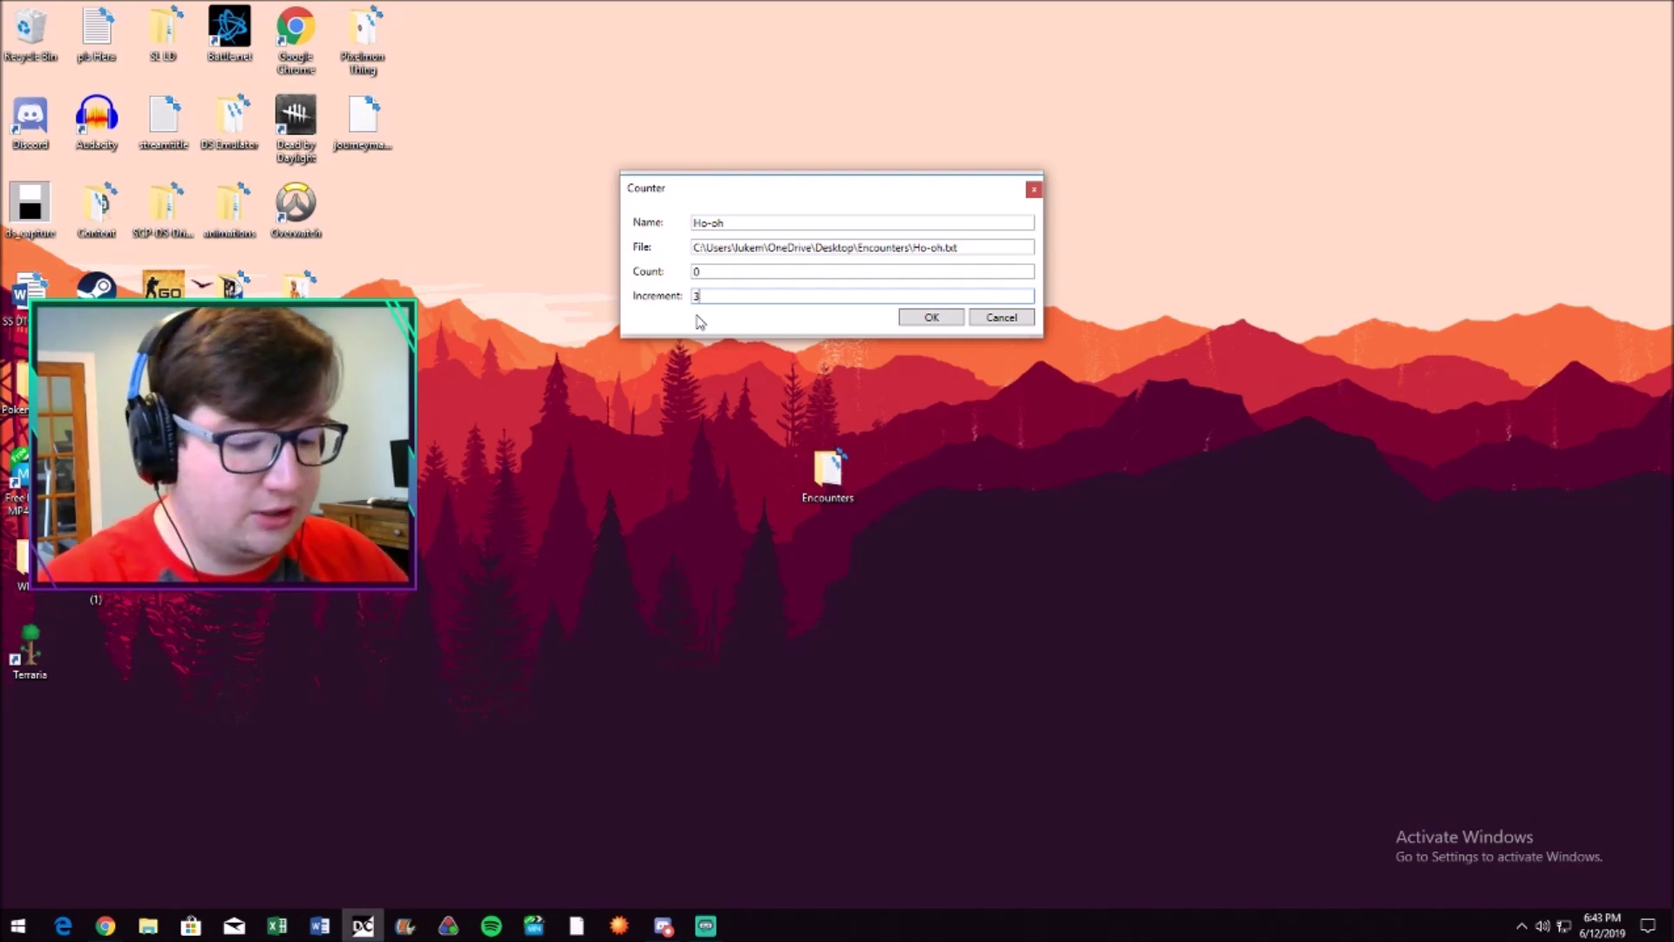
{"action": "key", "text": "BackSpace"}
{"action": "type", "text": "5"}
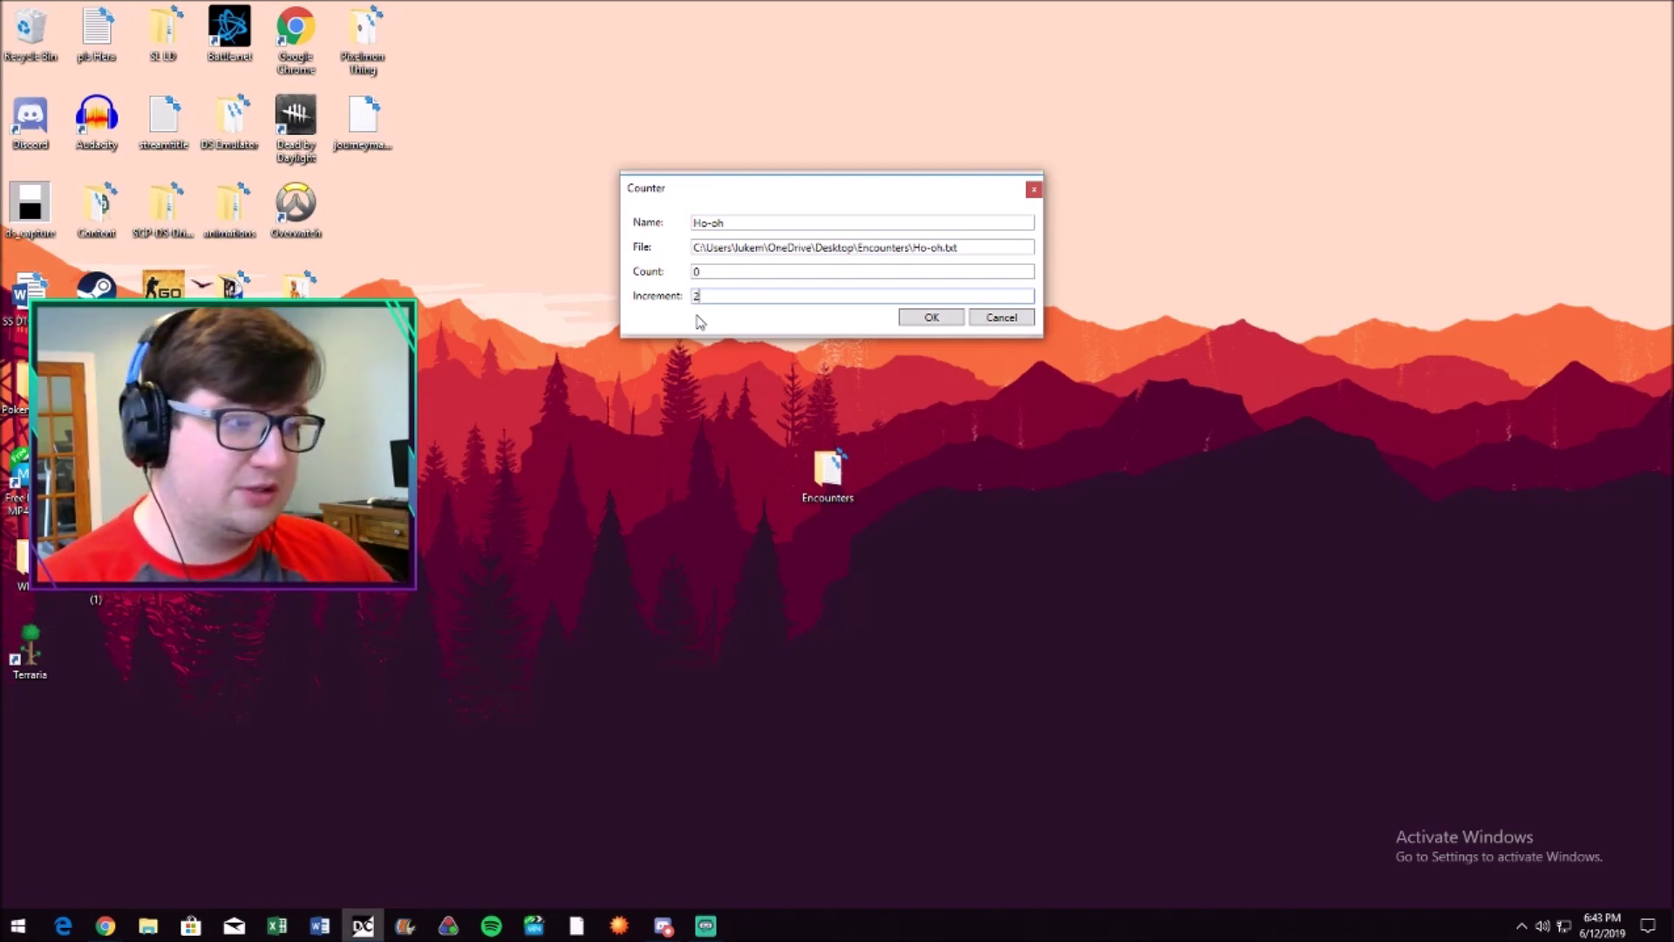
{"action": "type", "text": "1"}
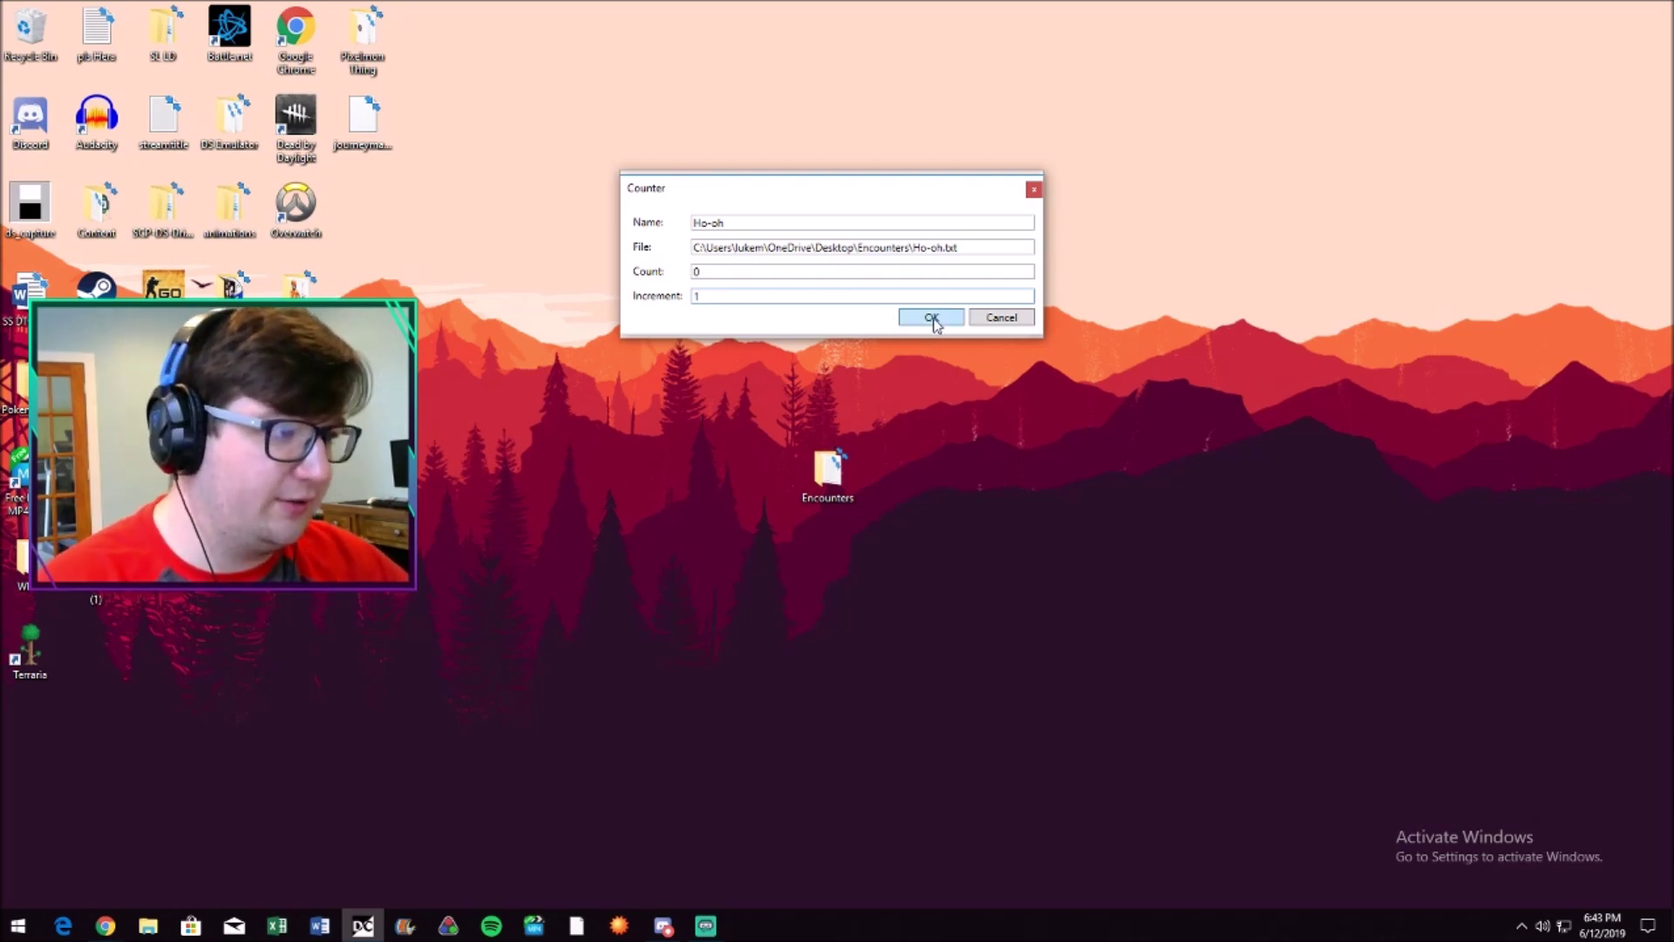
{"action": "left_click", "coordinate": [931, 318]}
Test the Ho-oh counter by raising its count and bringing it back down to 0
{"action": "left_click", "coordinate": [681, 288]}
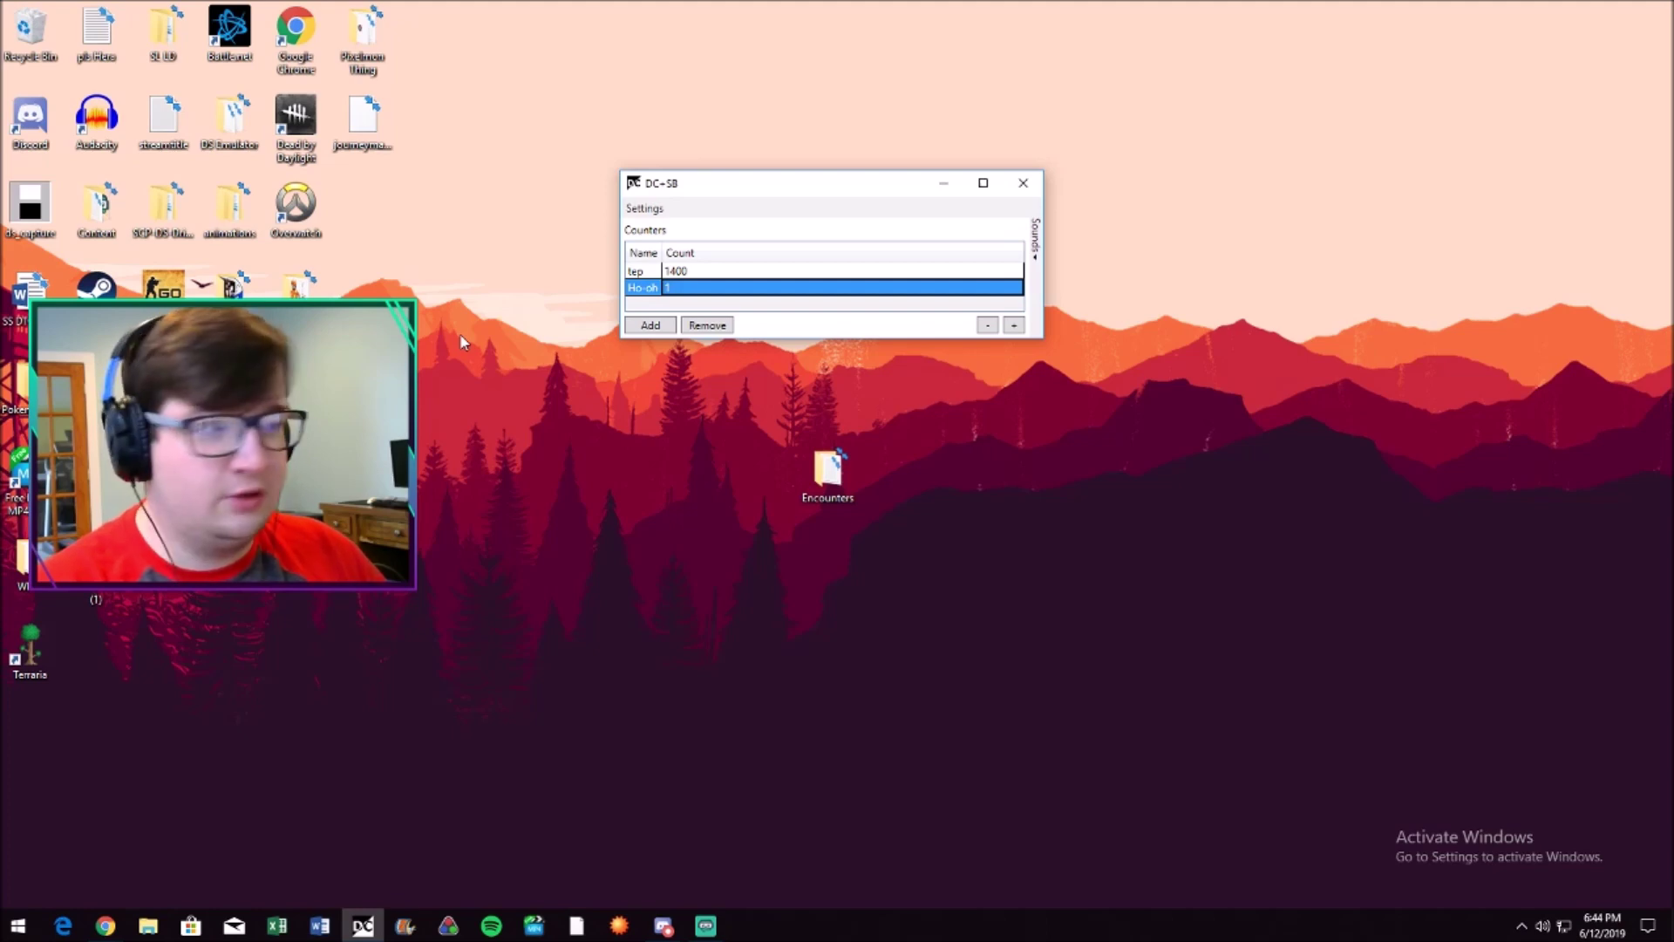
{"action": "type", "text": "8"}
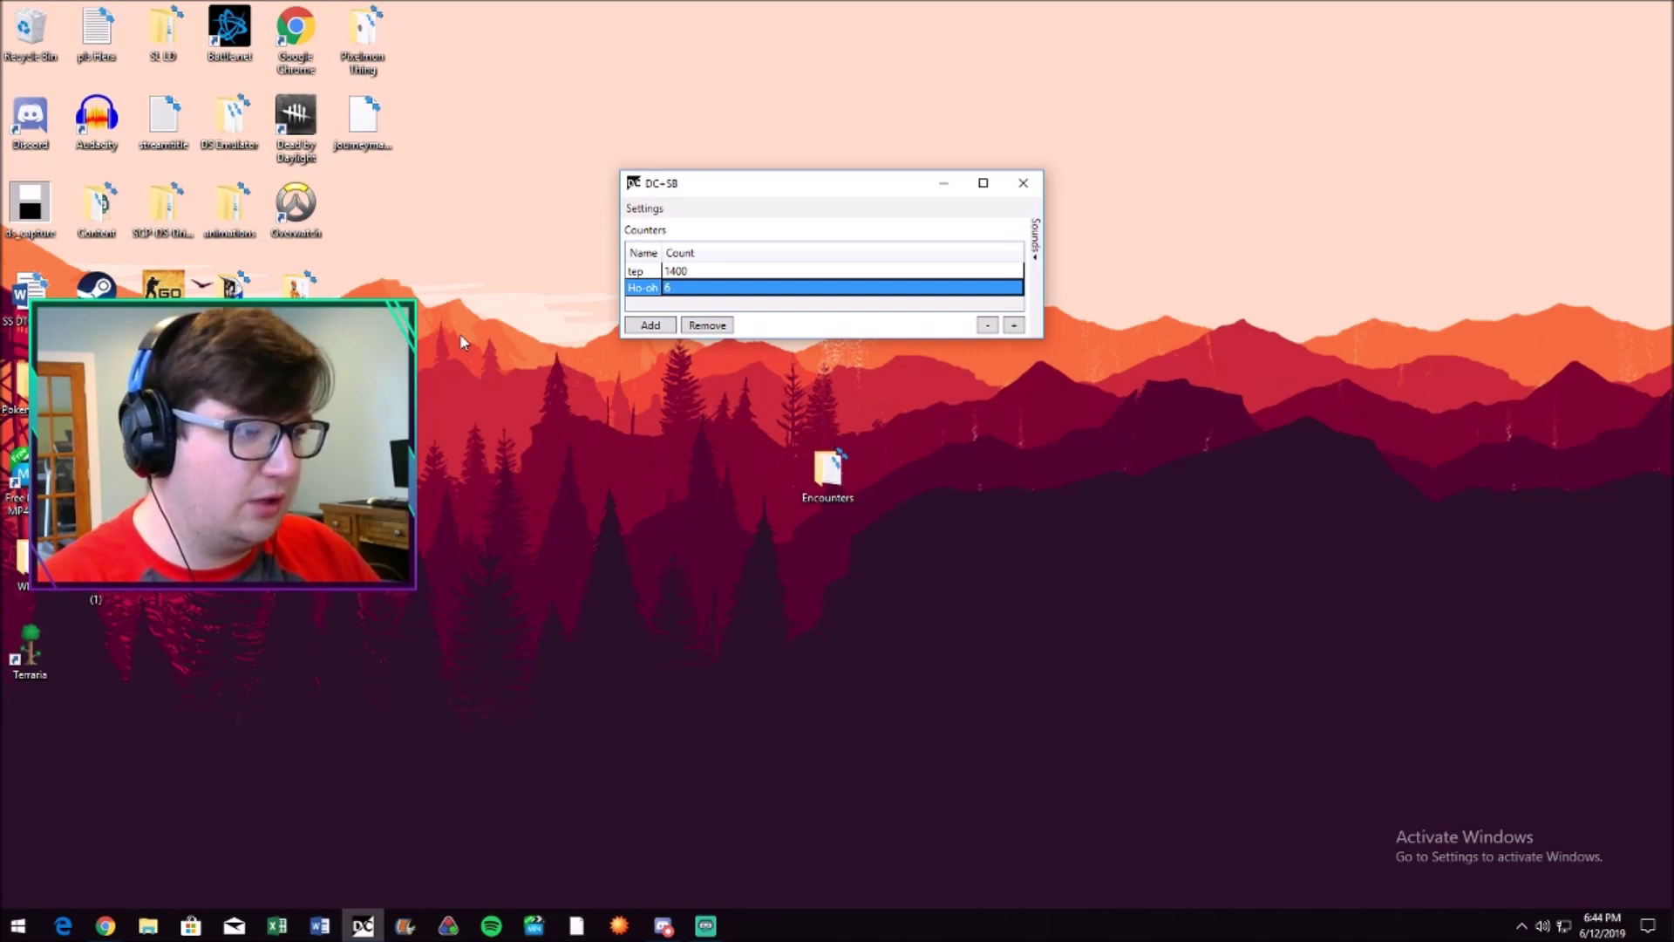
{"action": "key", "text": "BackSpace"}
{"action": "type", "text": "12"}
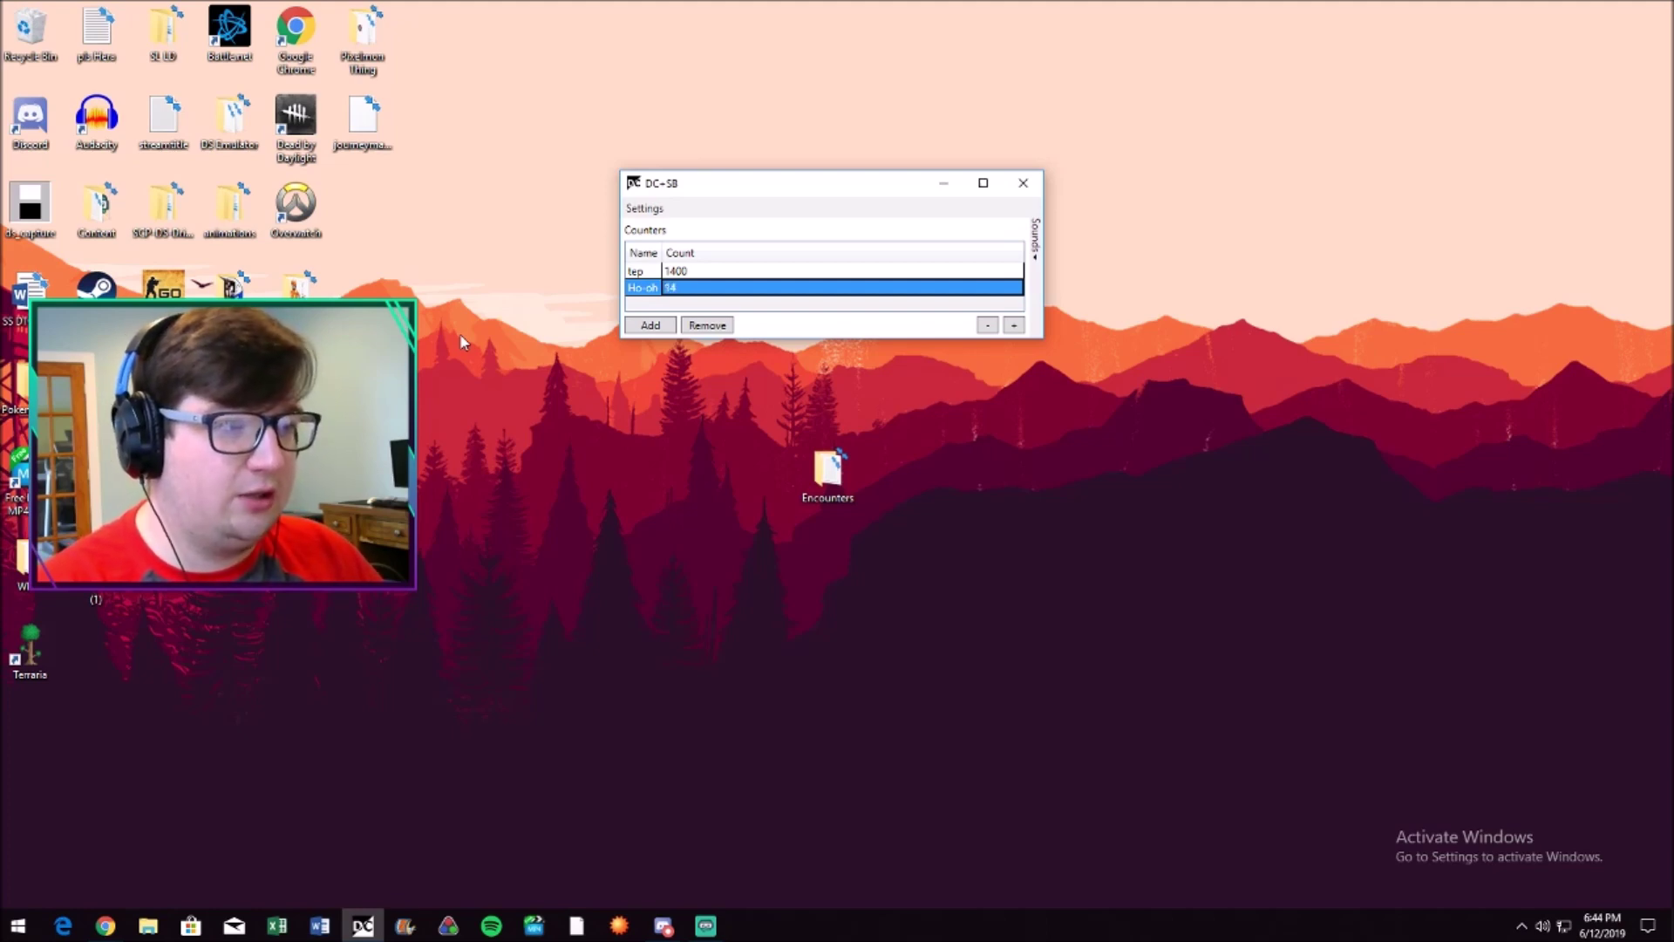
{"action": "key", "text": "BackSpace"}
{"action": "type", "text": "0"}
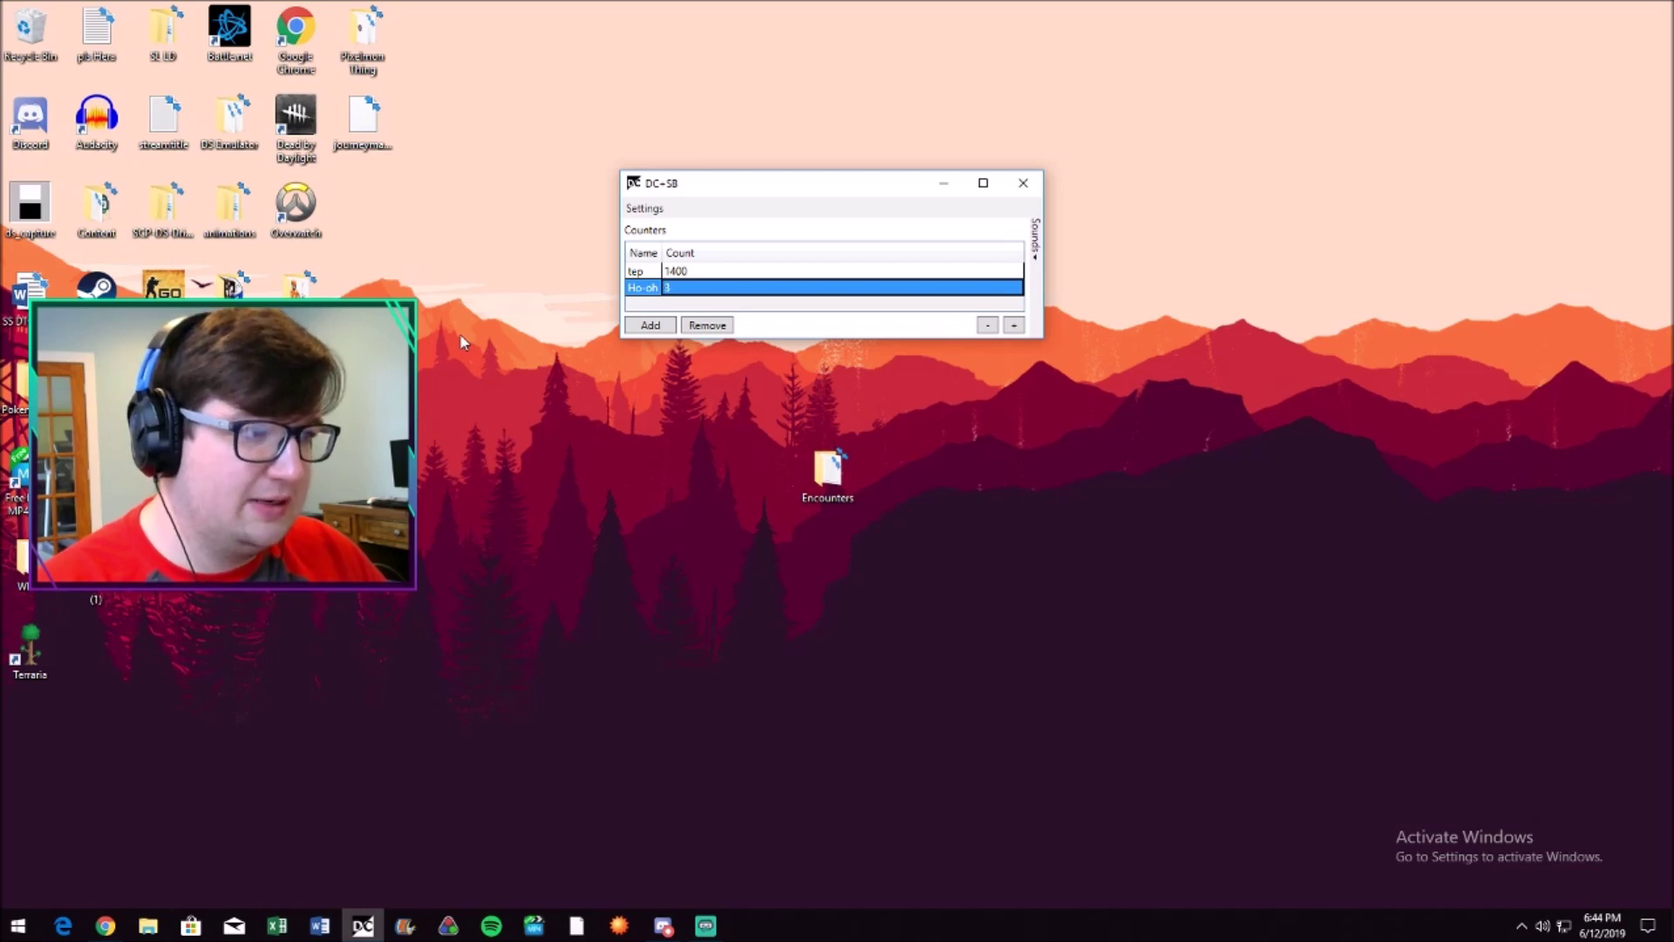
Switch the selection repeatedly between the tep and Ho-oh counters, ending on Ho-oh
{"action": "left_click", "coordinate": [686, 271]}
{"action": "left_click", "coordinate": [685, 289]}
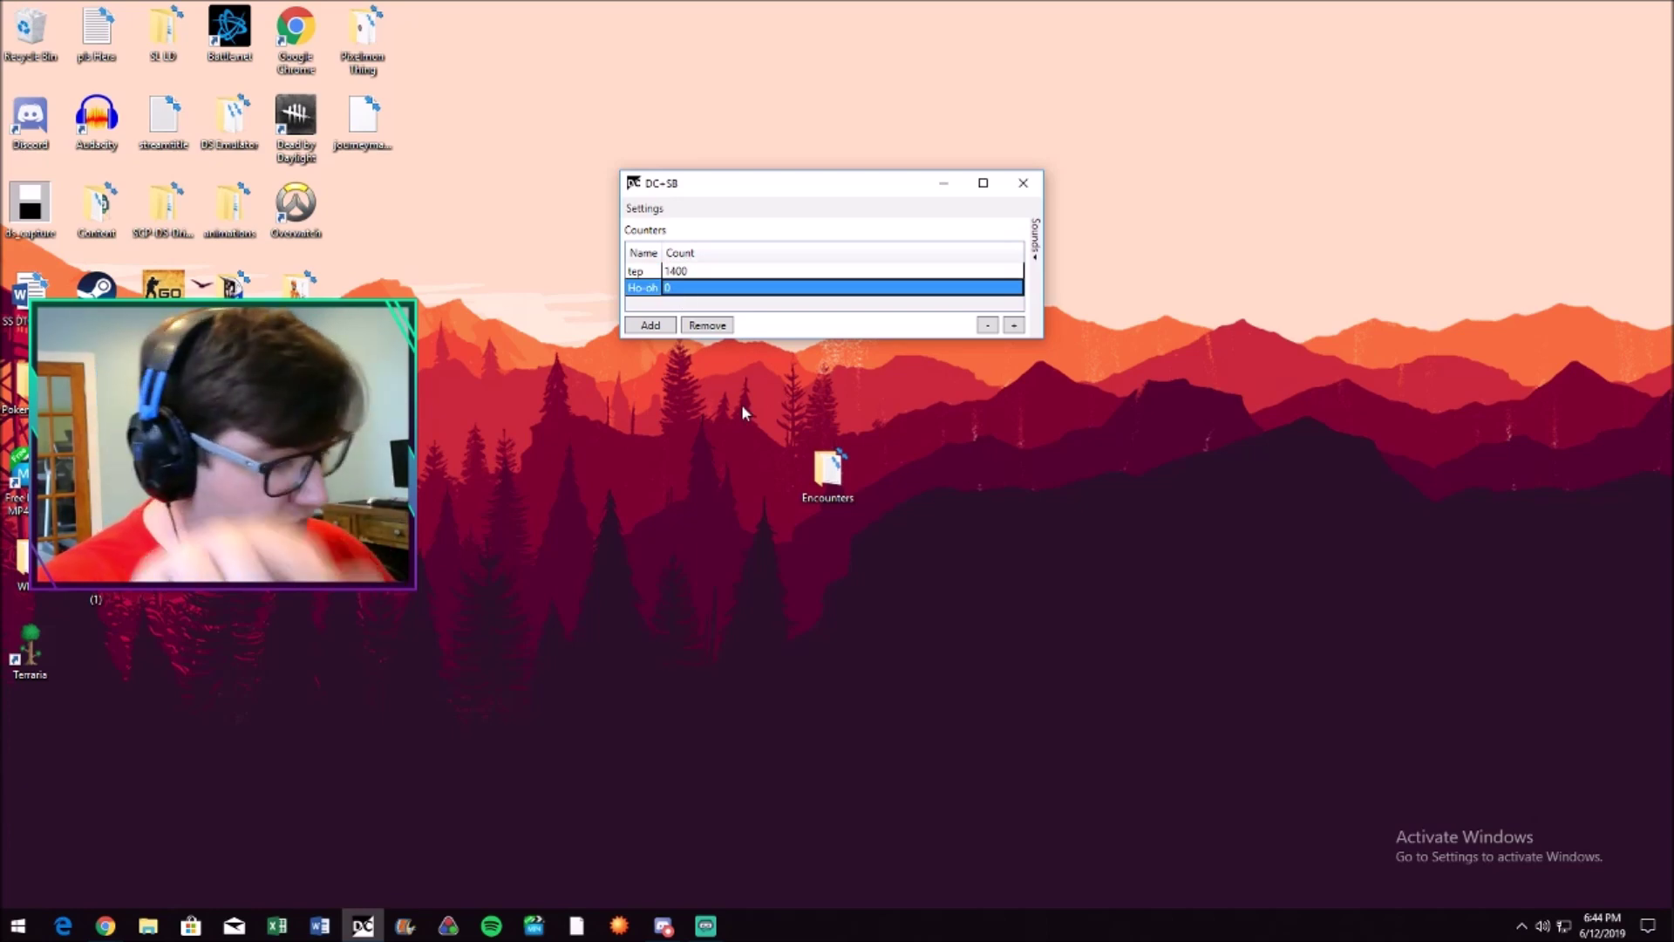
{"action": "key", "text": "Up"}
{"action": "key", "text": "Down"}
{"action": "key", "text": "Up"}
{"action": "key", "text": "Down"}
{"action": "key", "text": "Up"}
{"action": "key", "text": "Down"}
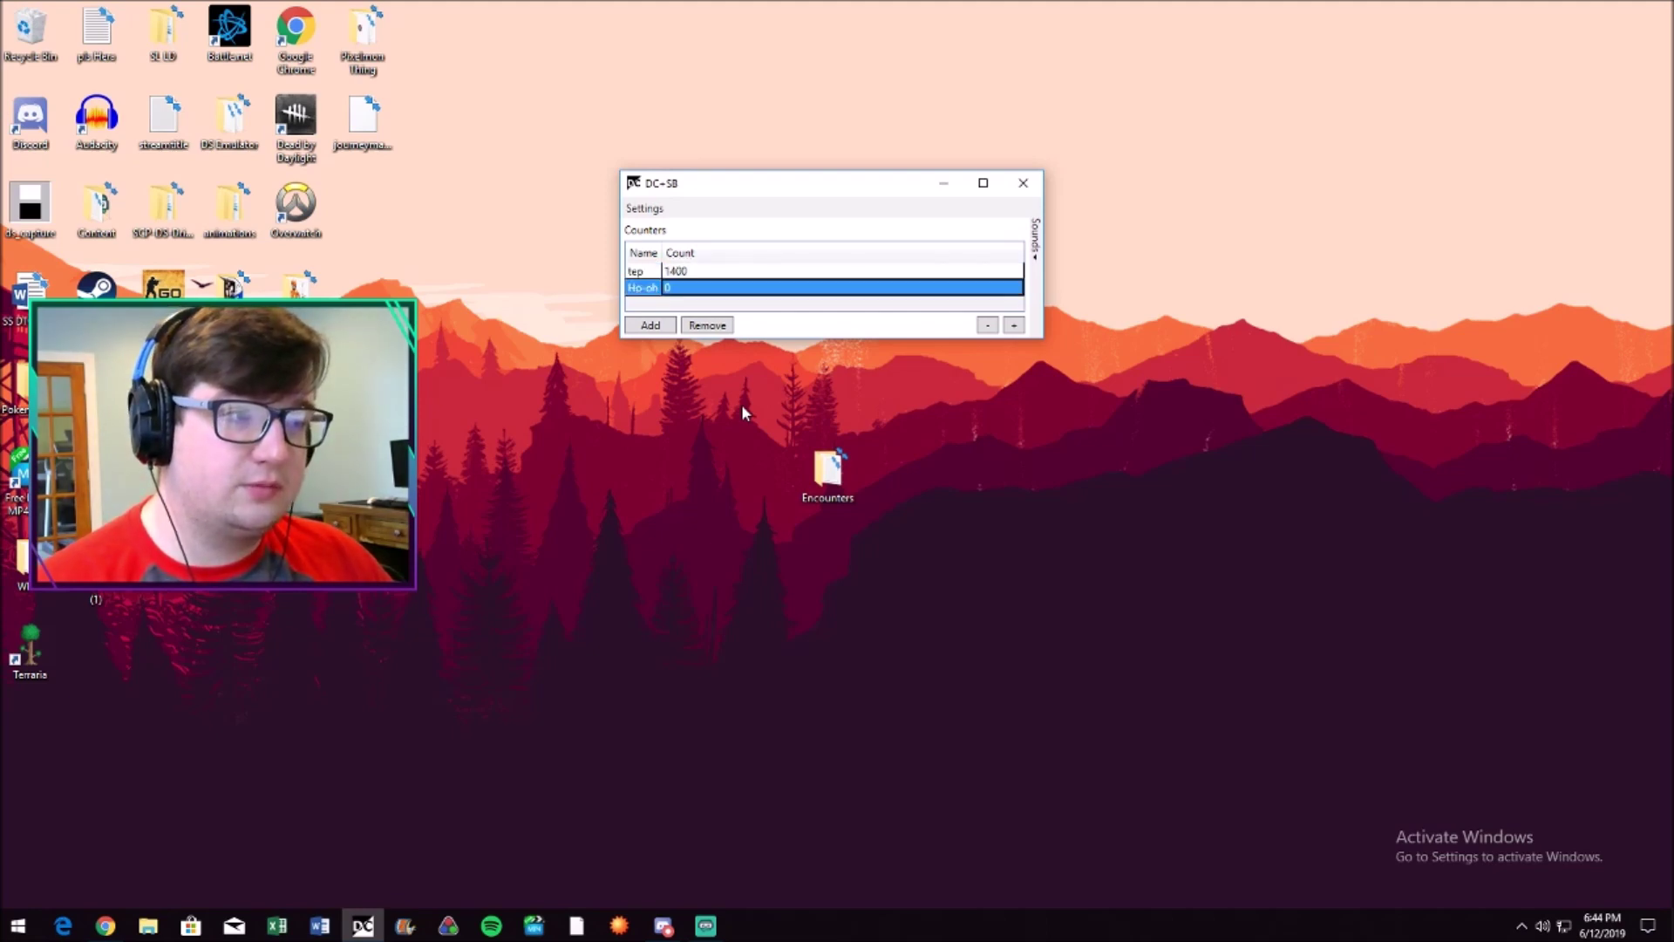
{"action": "key", "text": "Up"}
{"action": "key", "text": "Down"}
{"action": "key", "text": "Up"}
{"action": "key", "text": "Down"}
{"action": "key", "text": "Up"}
{"action": "key", "text": "Down"}
{"action": "key", "text": "Up"}
{"action": "key", "text": "Down"}
{"action": "key", "text": "Up"}
{"action": "key", "text": "Down"}
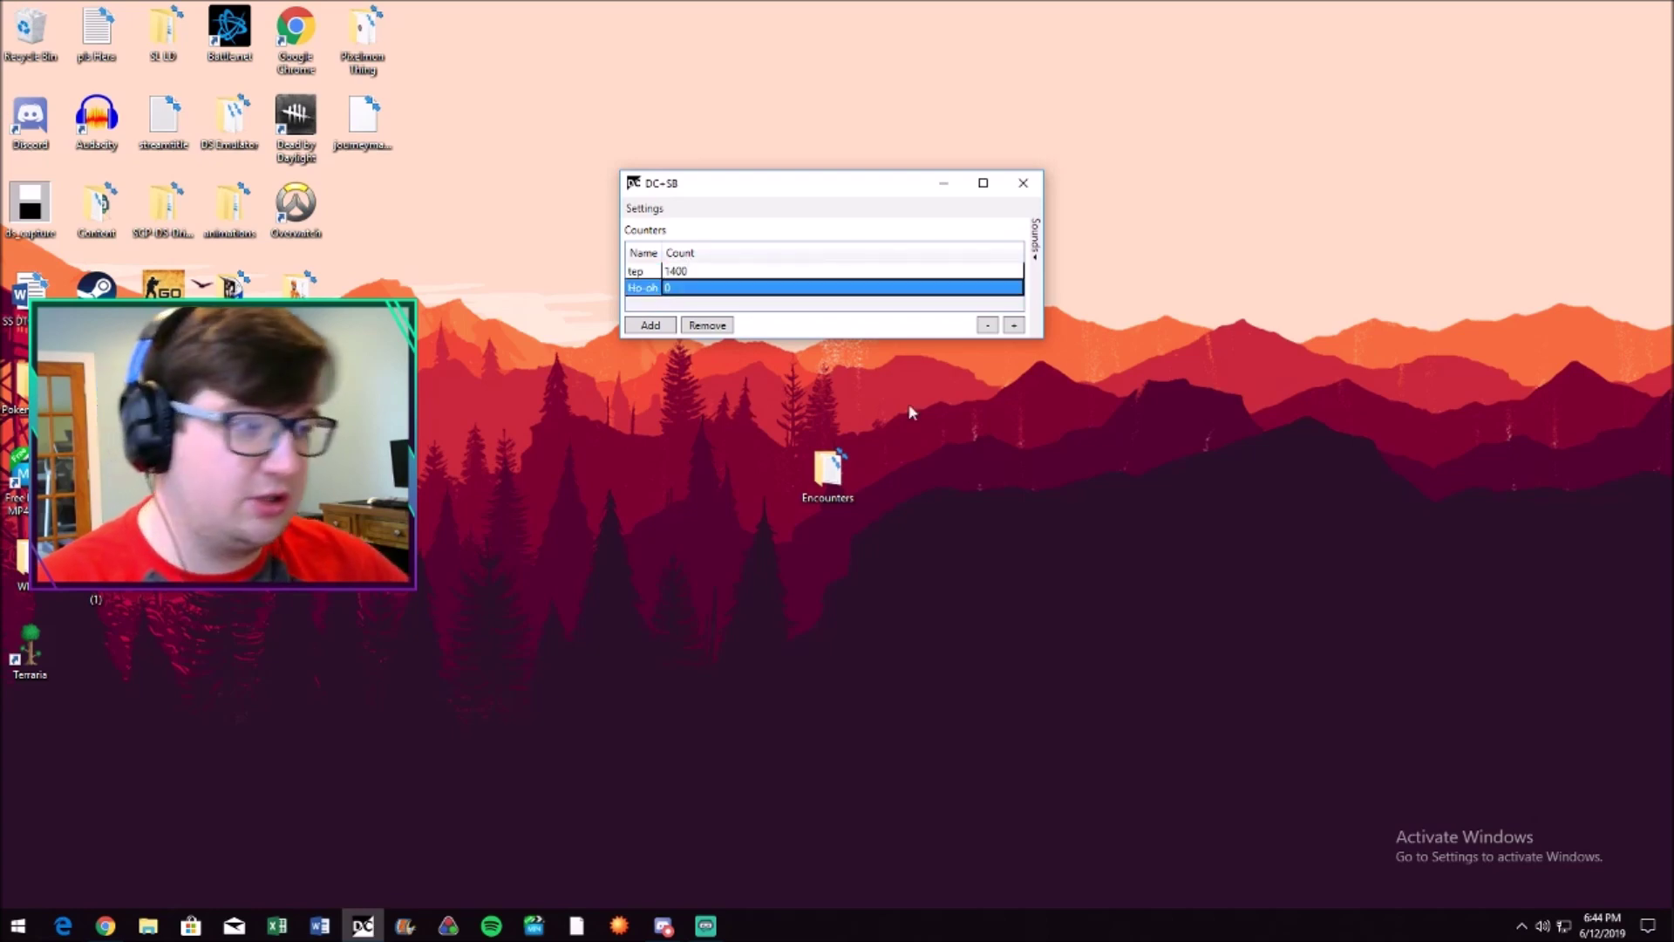
{"action": "left_click", "coordinate": [654, 325]}
{"action": "left_click", "coordinate": [698, 249]}
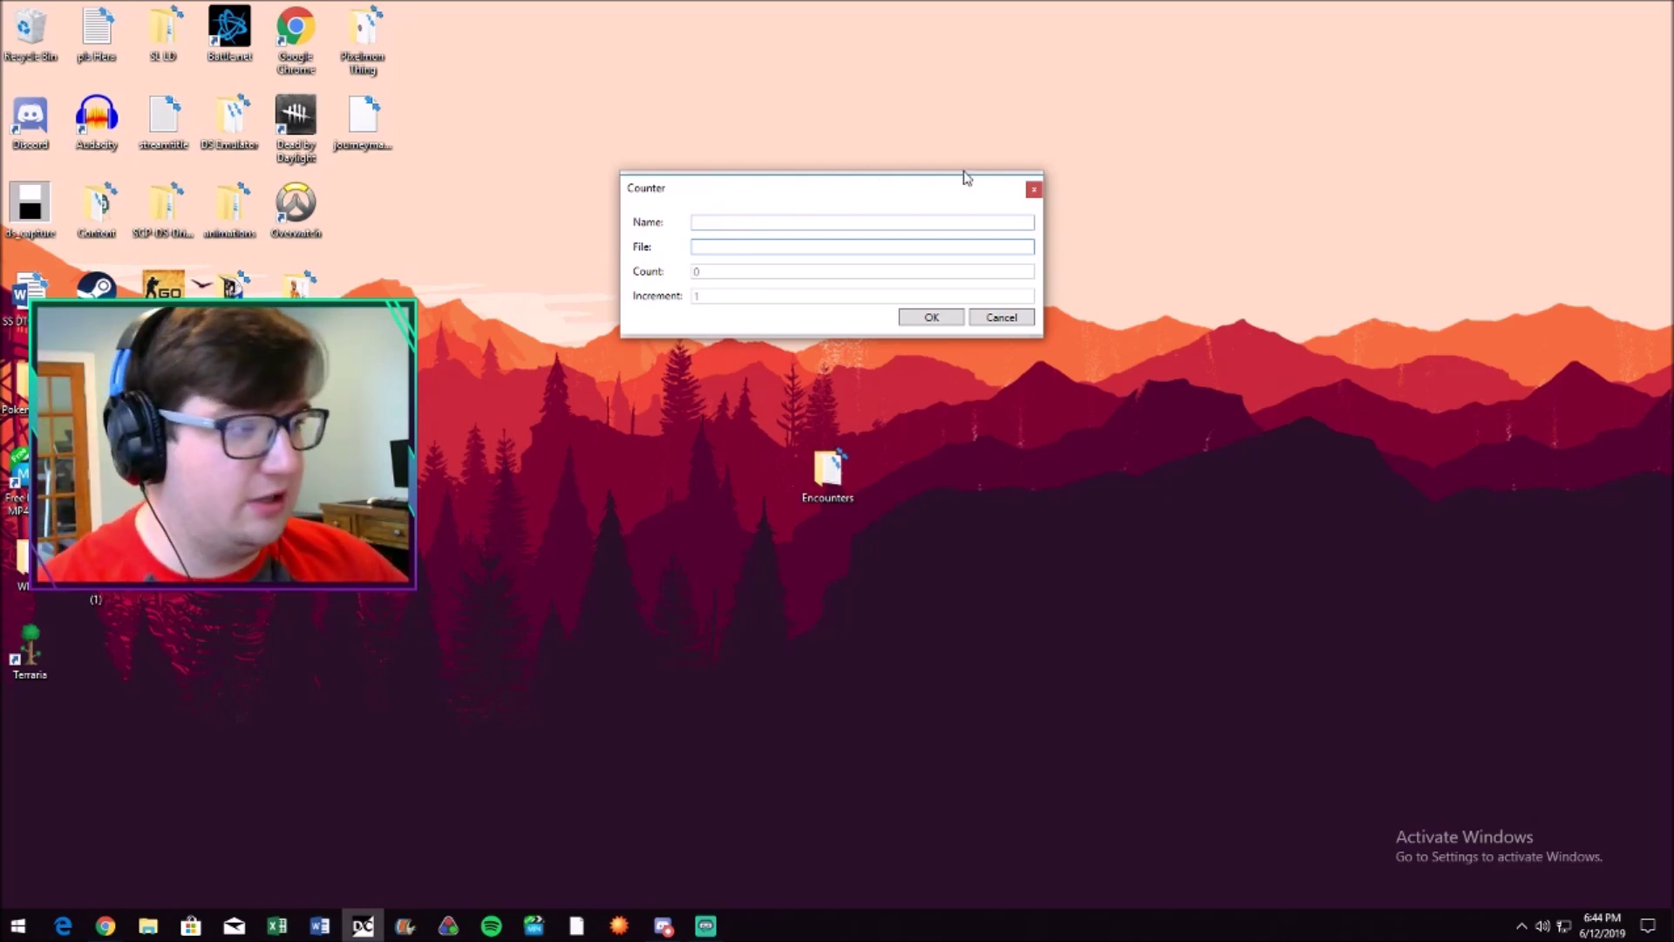
{"action": "left_click", "coordinate": [1034, 190]}
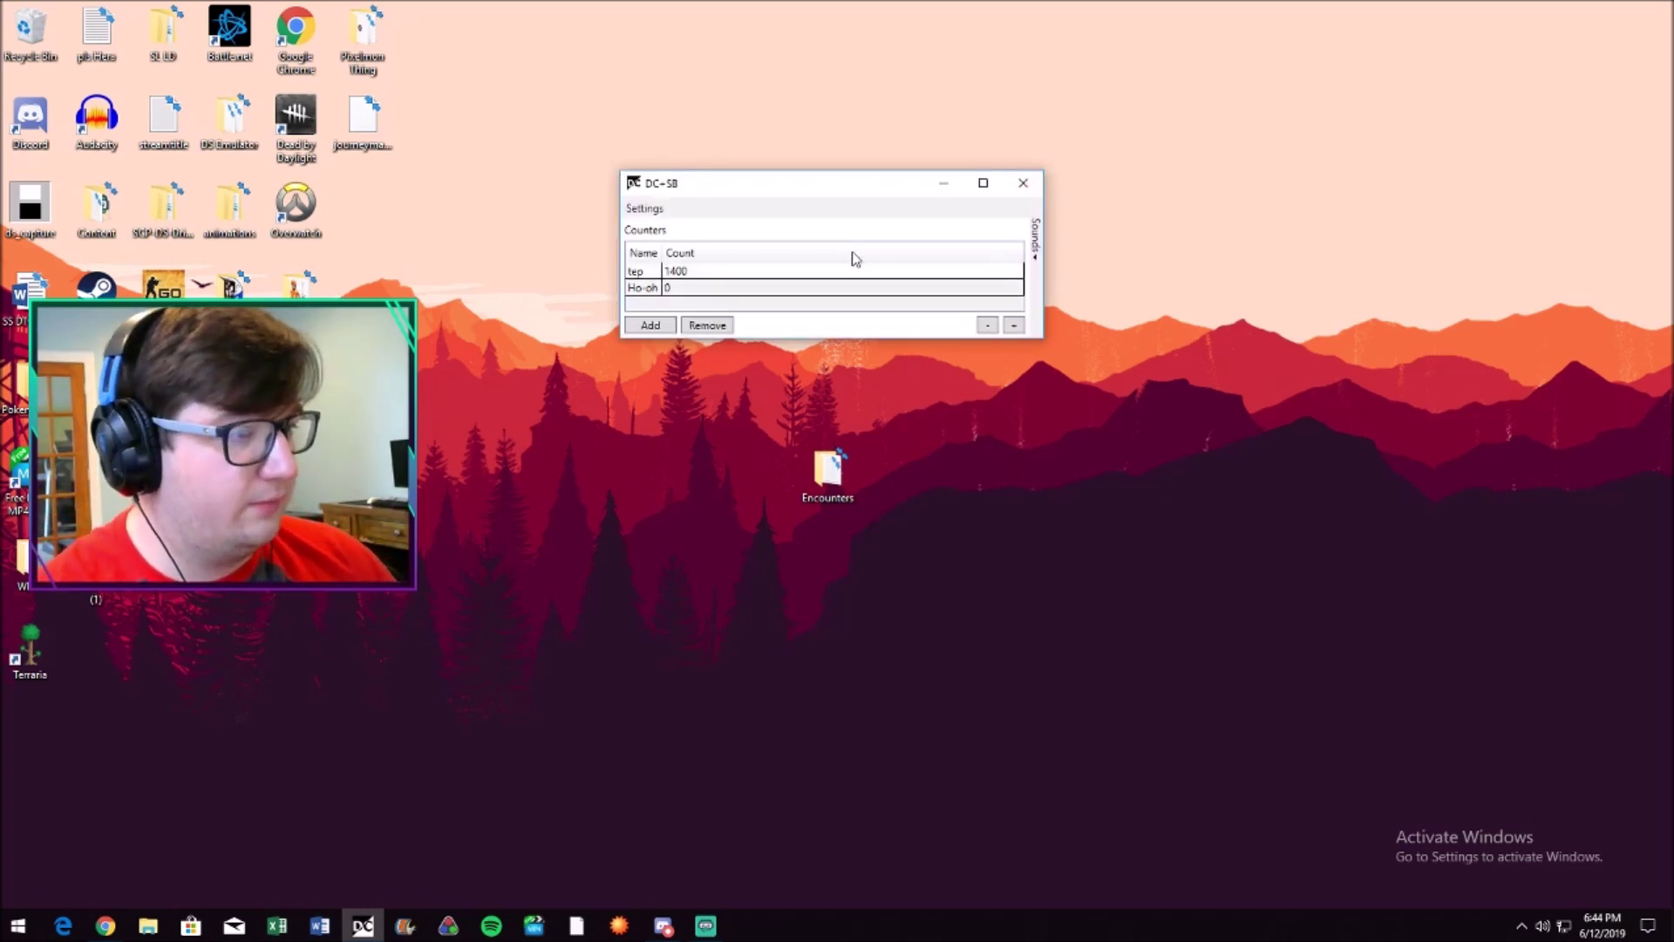
Alternate between the tep and Ho-oh counters, end on Ho-oh and raise its count to 9
{"action": "left_click", "coordinate": [711, 289]}
{"action": "key", "text": "Up"}
{"action": "key", "text": "Down"}
{"action": "key", "text": "Up"}
{"action": "key", "text": "Down"}
{"action": "key", "text": "Up"}
{"action": "key", "text": "Down"}
{"action": "key", "text": "Up"}
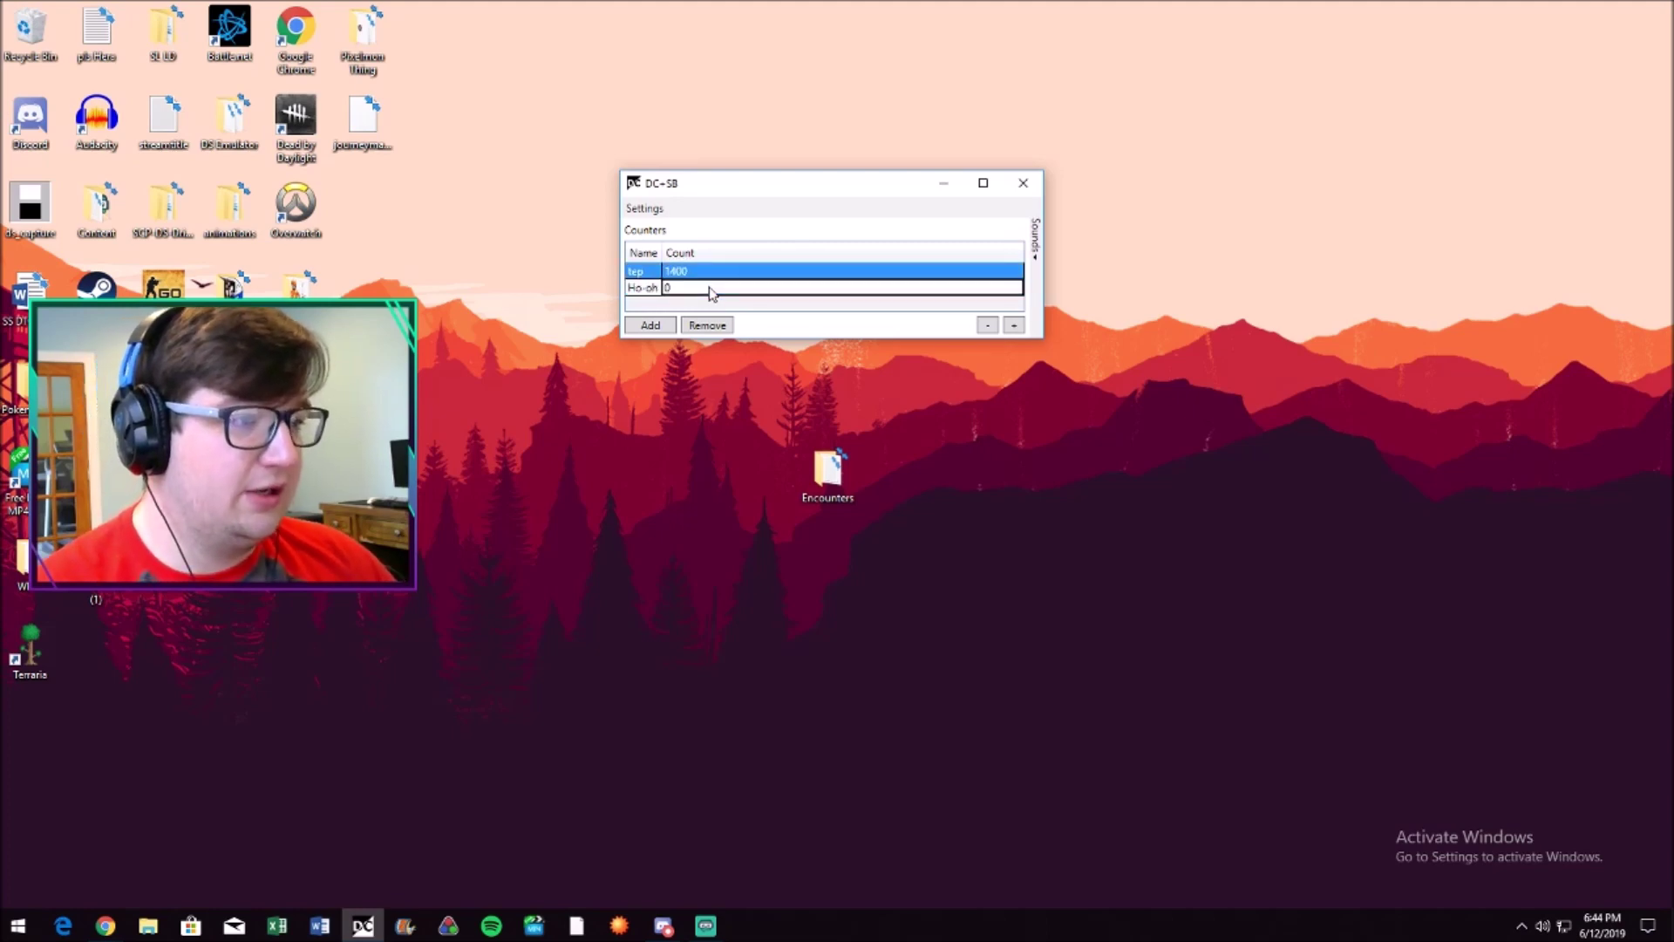
{"action": "key", "text": "Down"}
{"action": "key", "text": "Up"}
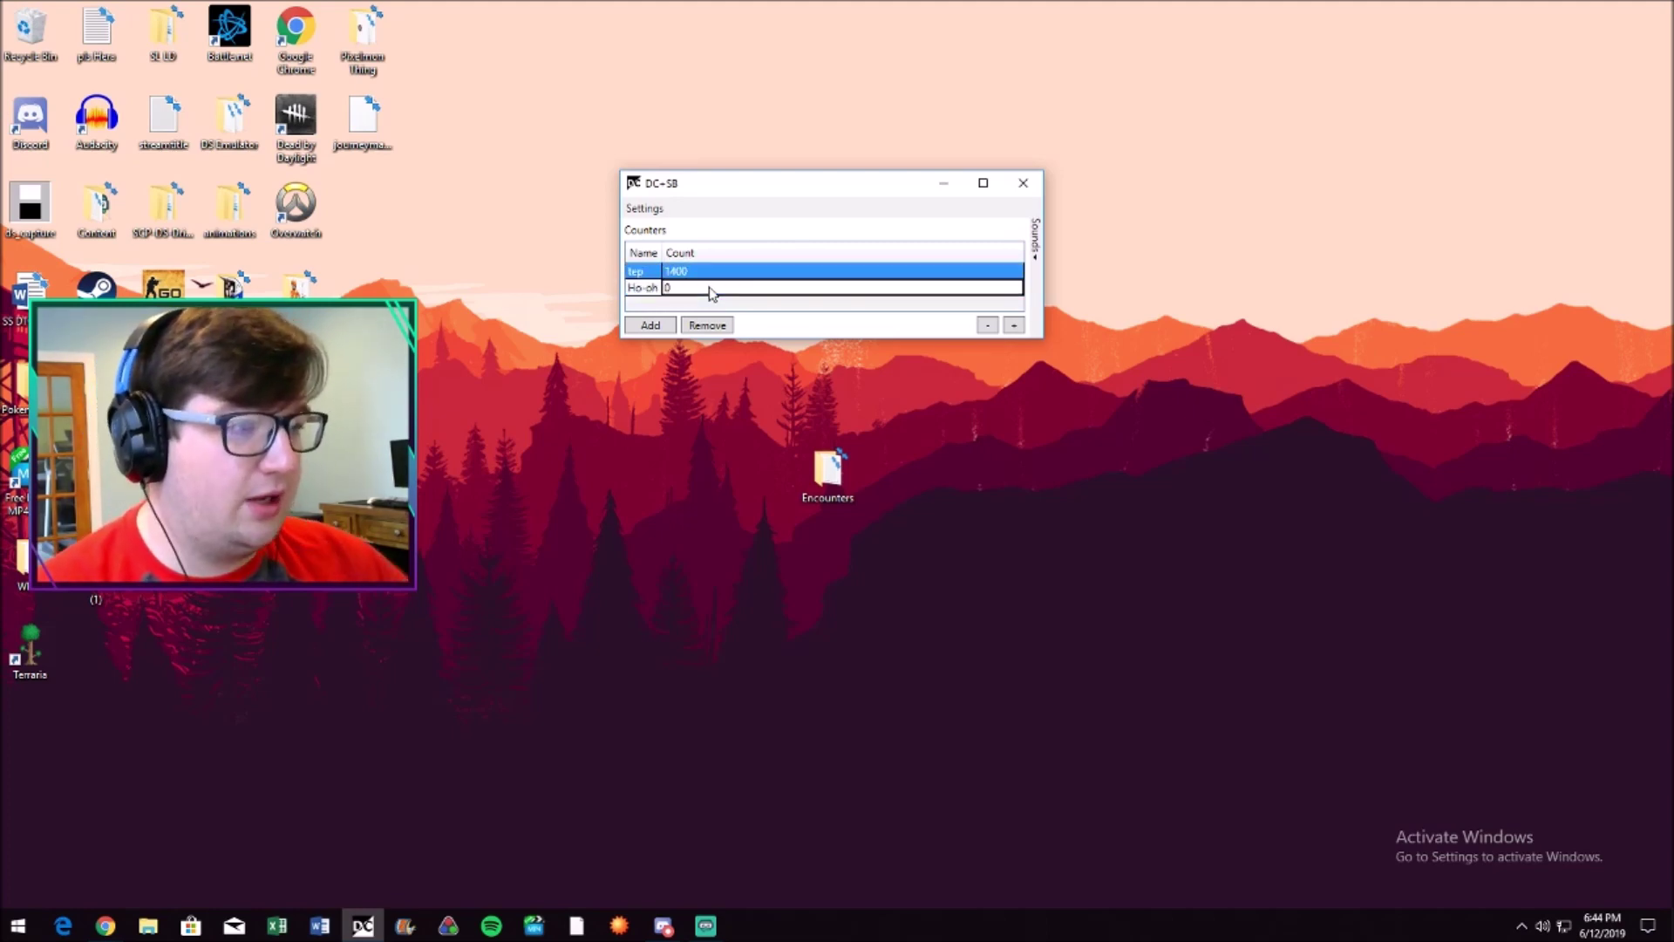
{"action": "key", "text": "Down"}
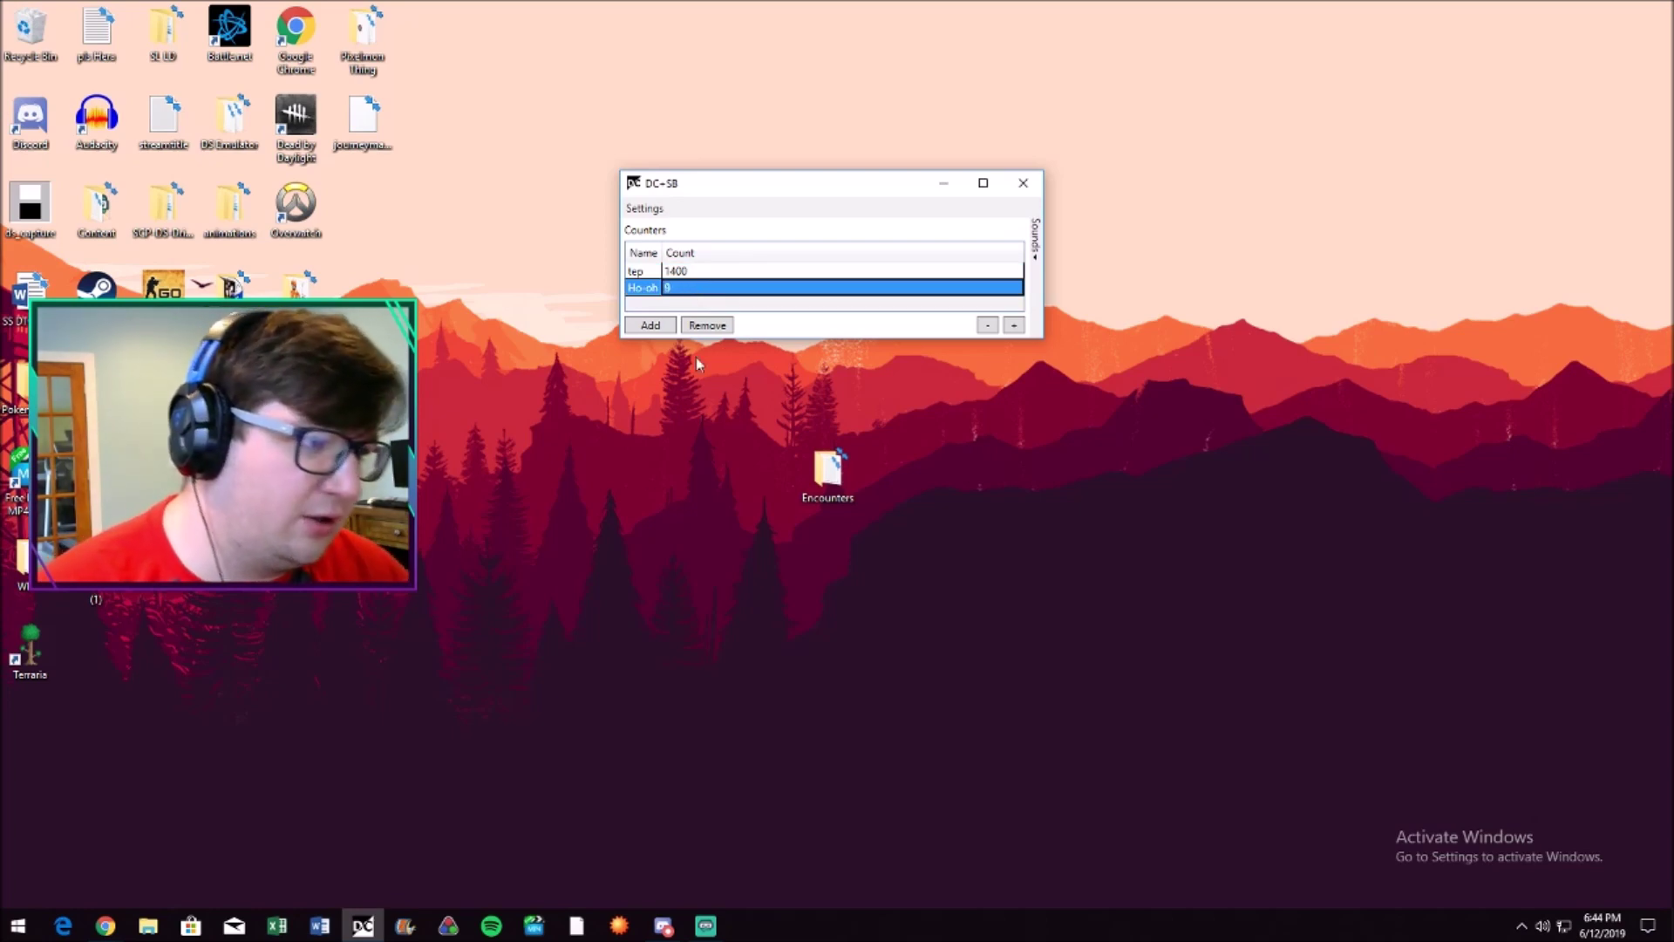
Open the Ho-oh text file from the Encounters folder to check its stored count, and close the file and folder
{"action": "left_click", "coordinate": [715, 384]}
{"action": "mouse_move", "coordinate": [844, 473]}
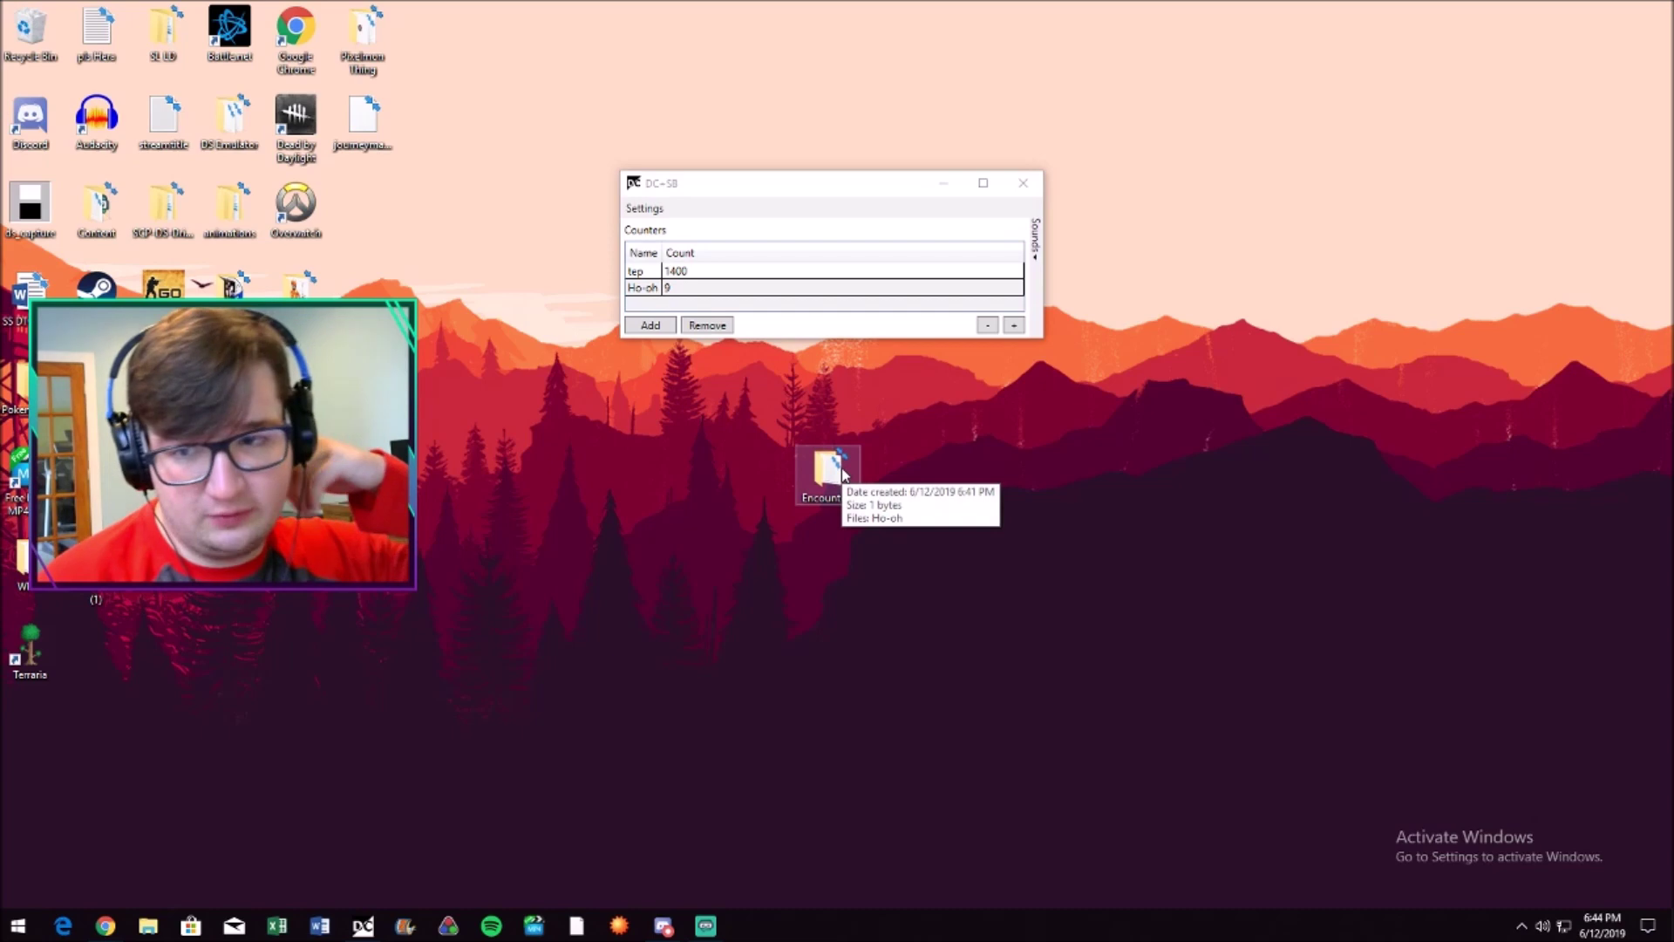
{"action": "double_click", "coordinate": [844, 474]}
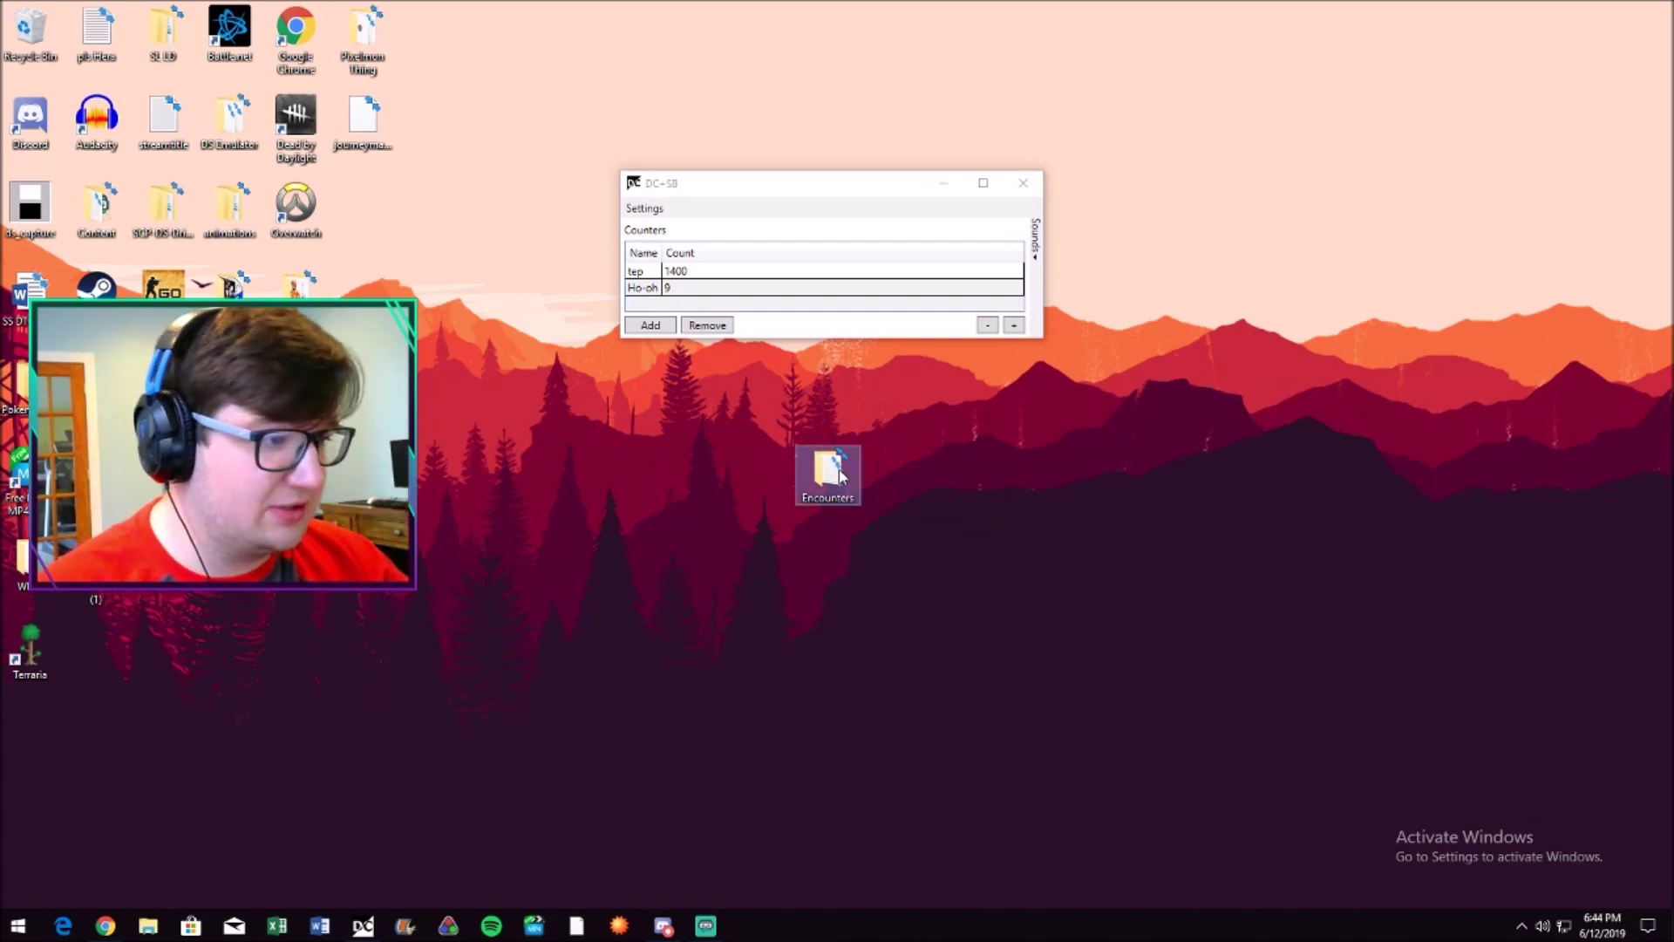
{"action": "double_click", "coordinate": [644, 240]}
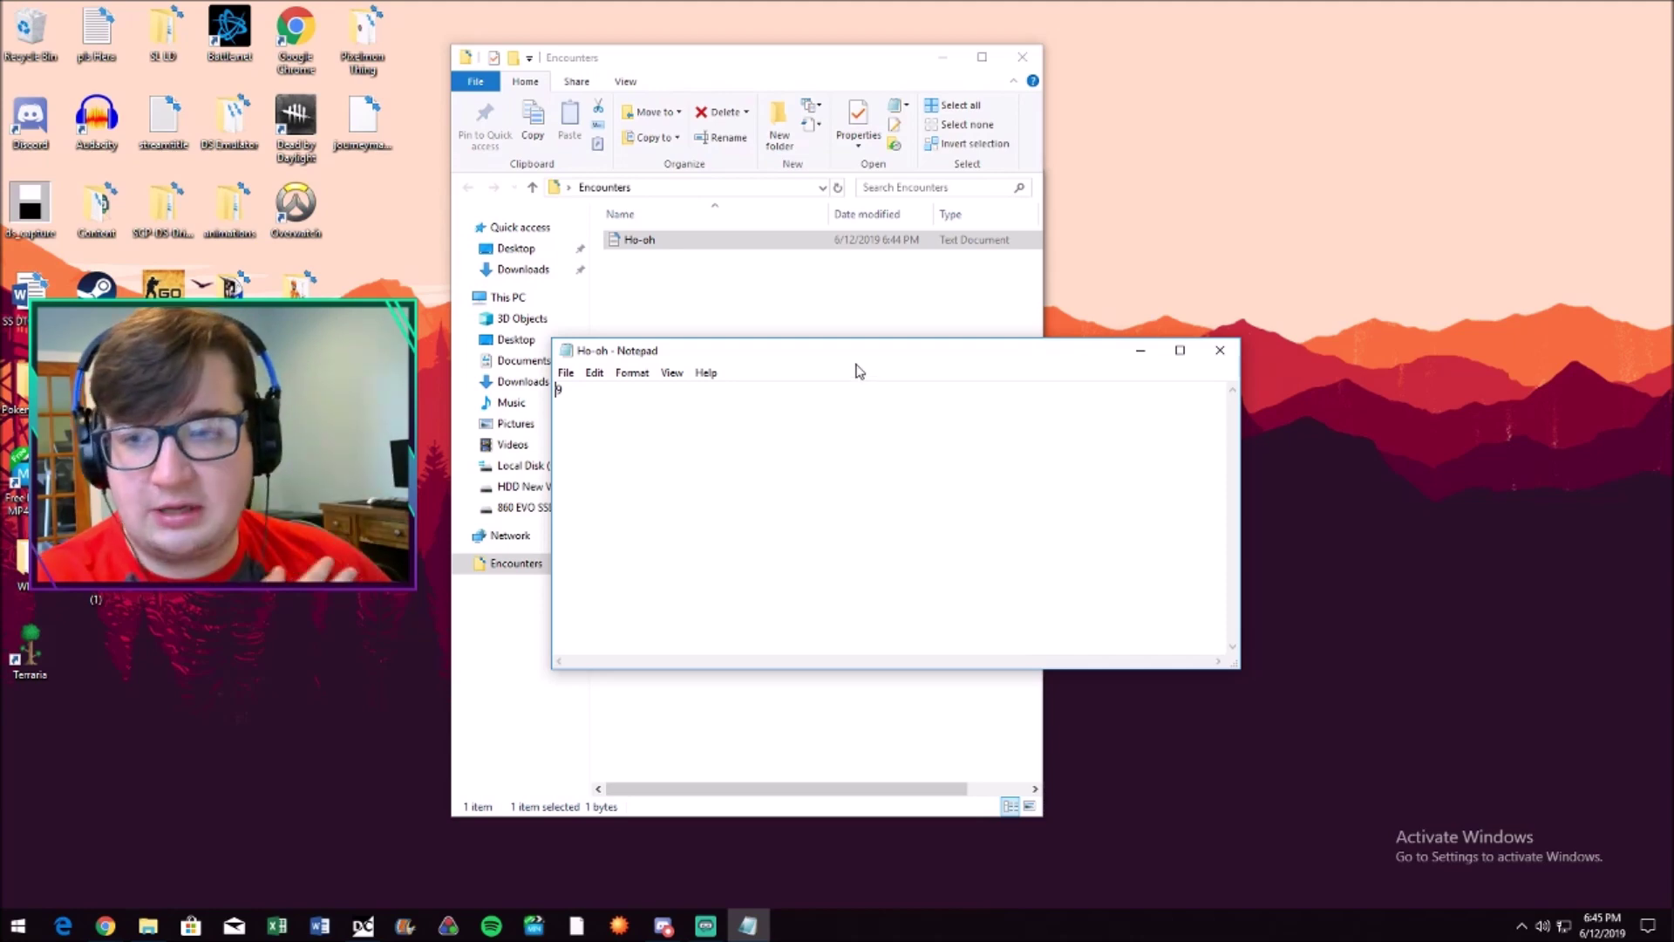
{"action": "left_click_drag", "start_coordinate": [770, 352], "coordinate": [707, 335]}
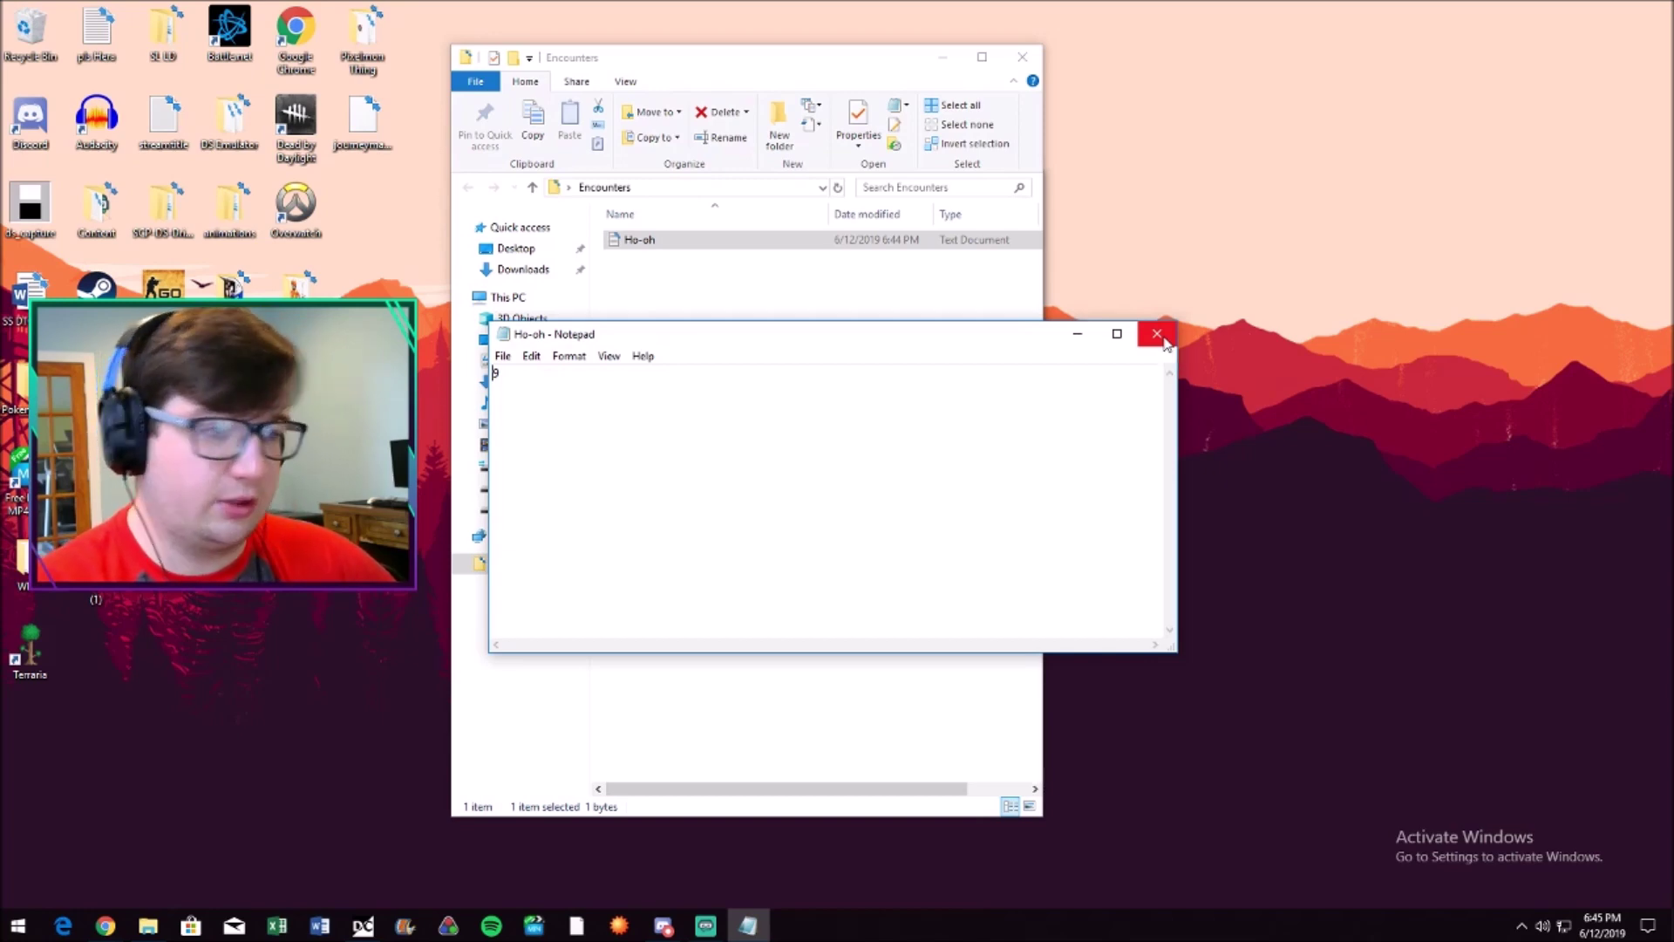
{"action": "left_click", "coordinate": [1157, 334]}
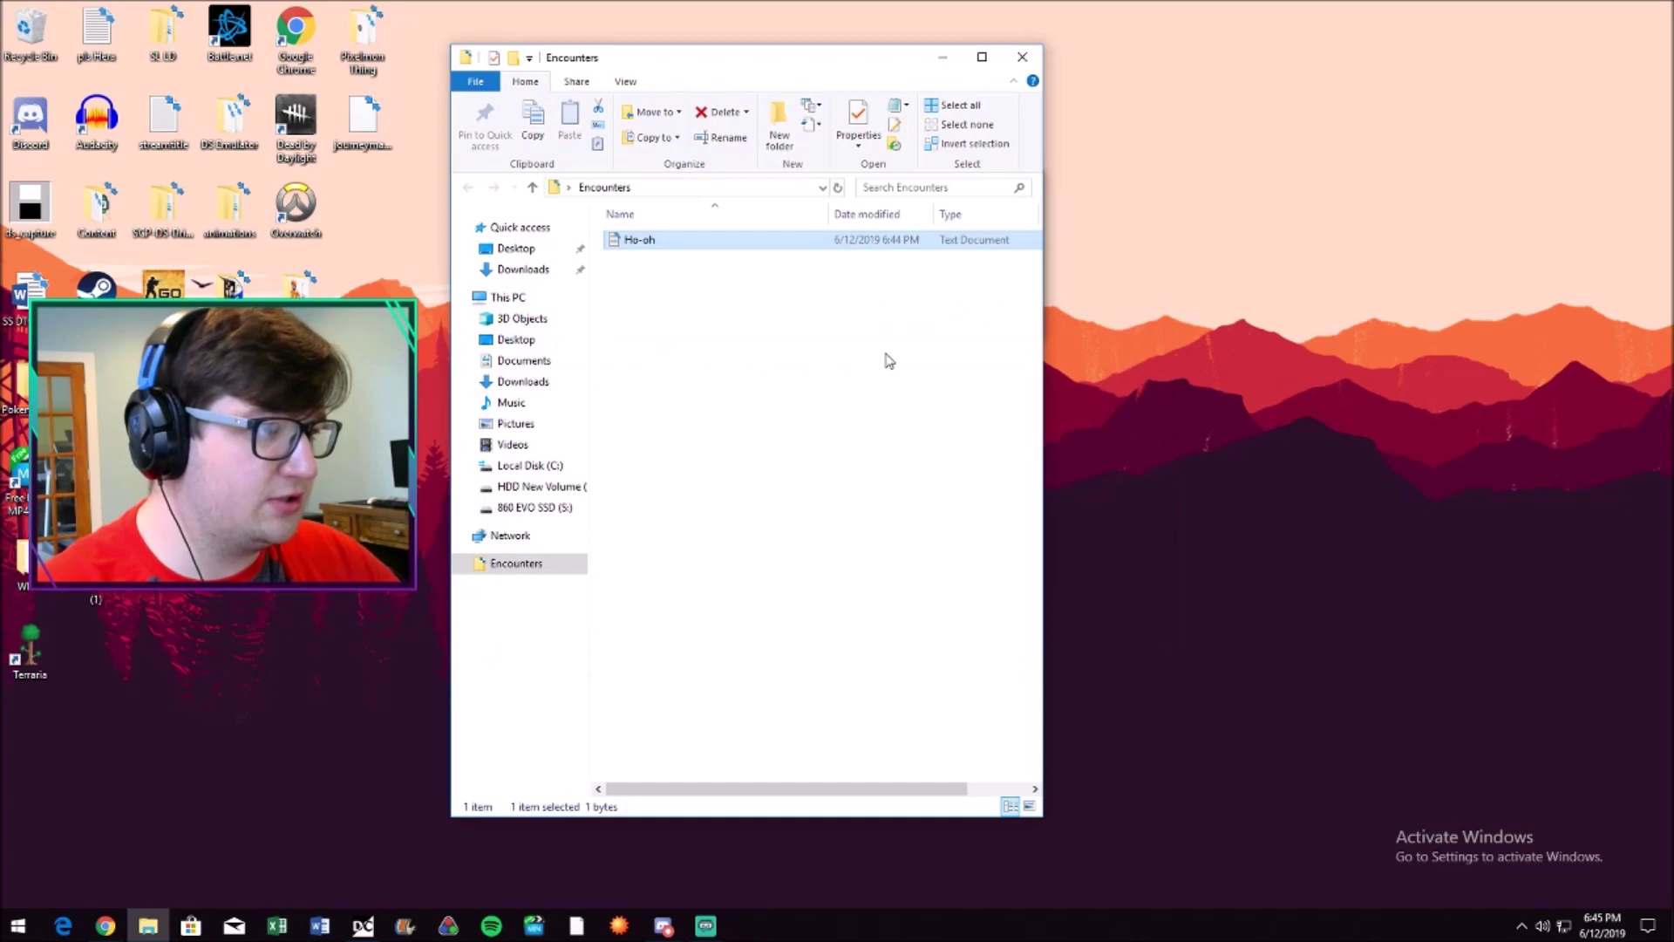
{"action": "left_click", "coordinate": [1025, 58]}
Reposition the counter window slightly above the Encounters folder, and briefly reopen and close that folder
{"action": "mouse_move", "coordinate": [829, 183]}
{"action": "left_mouse_down"}
{"action": "mouse_move", "coordinate": [815, 168]}
{"action": "mouse_move", "coordinate": [792, 187]}
{"action": "mouse_move", "coordinate": [812, 209]}
{"action": "left_mouse_up"}
{"action": "left_click", "coordinate": [827, 478]}
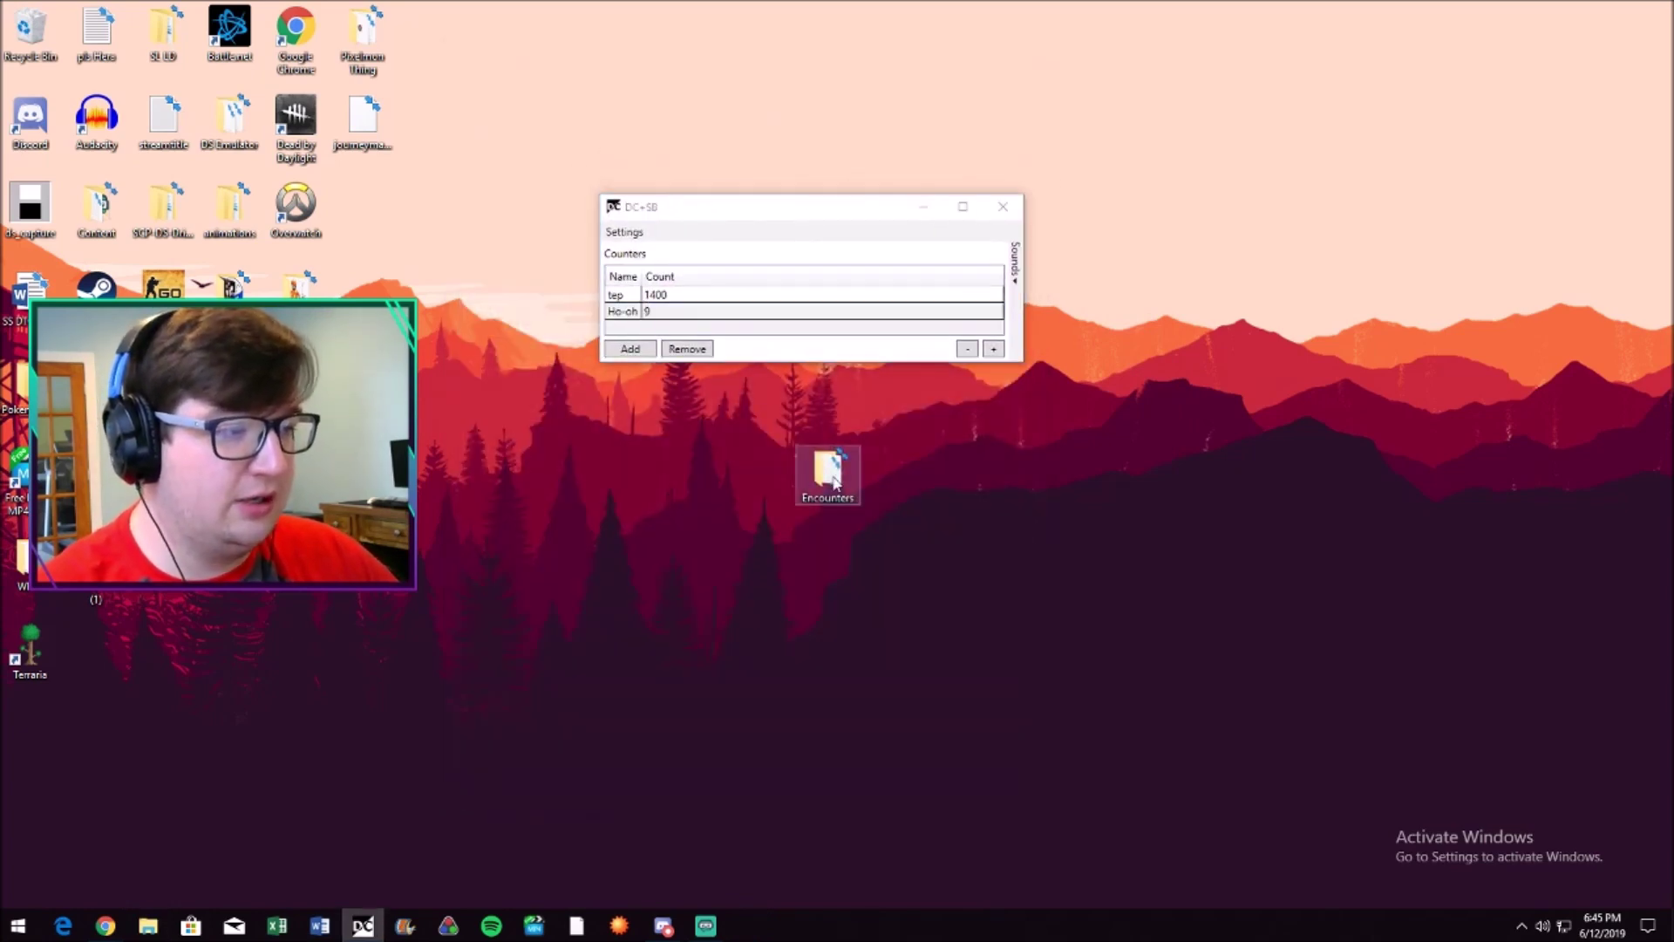
{"action": "double_click", "coordinate": [833, 482]}
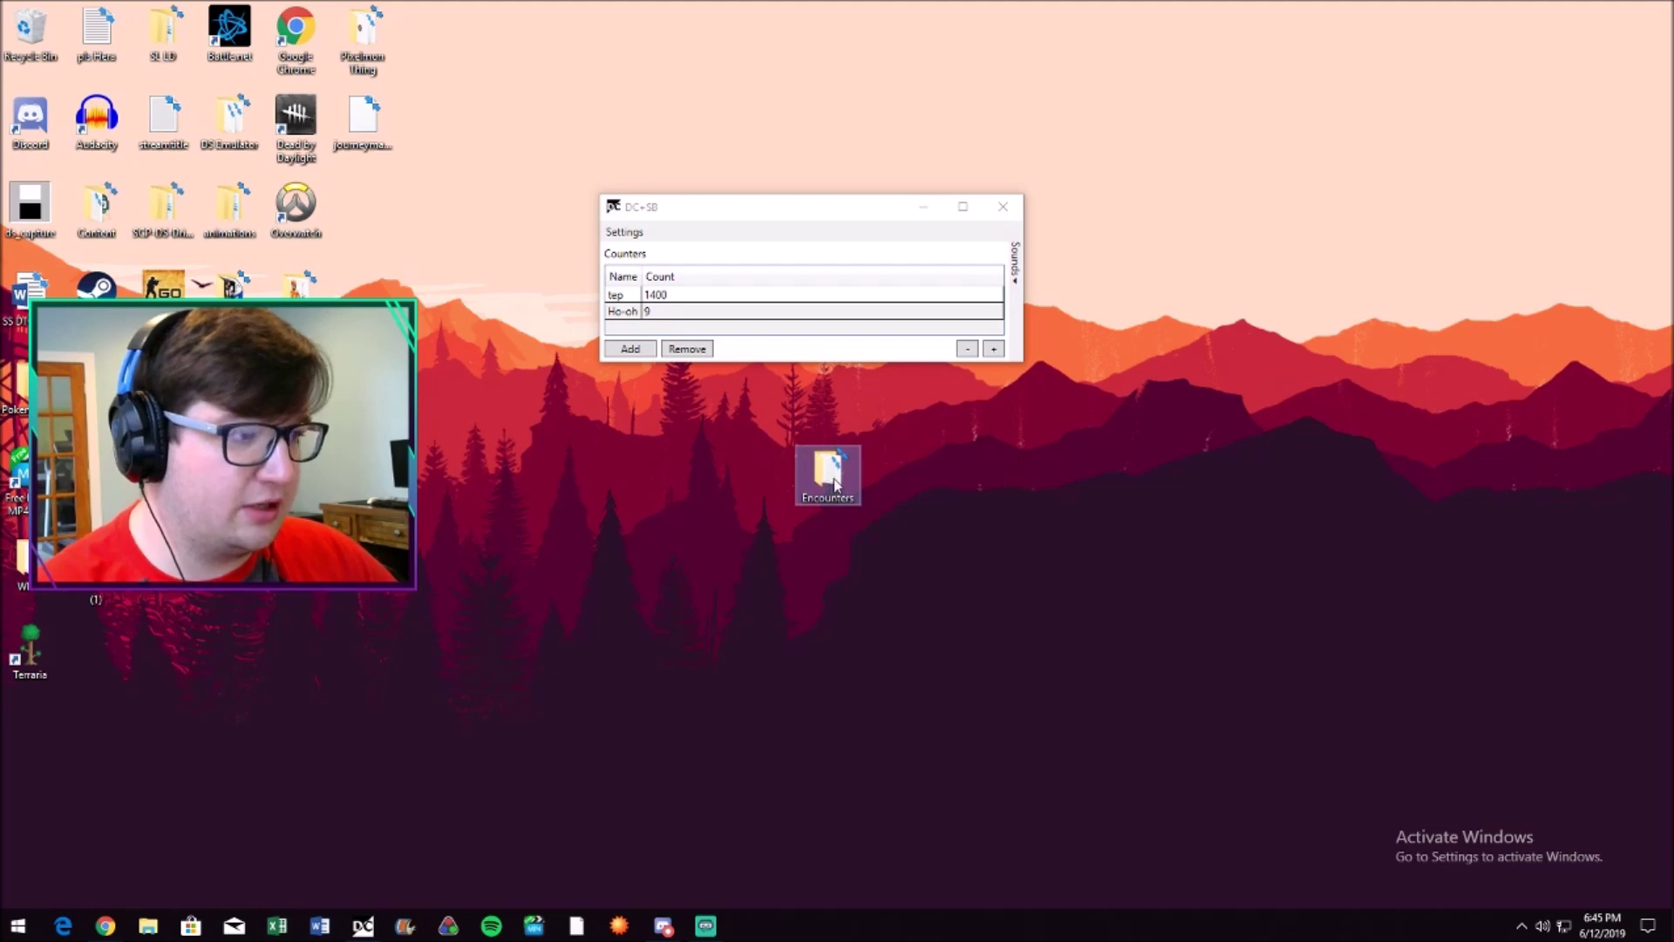
{"action": "left_click", "coordinate": [1022, 55]}
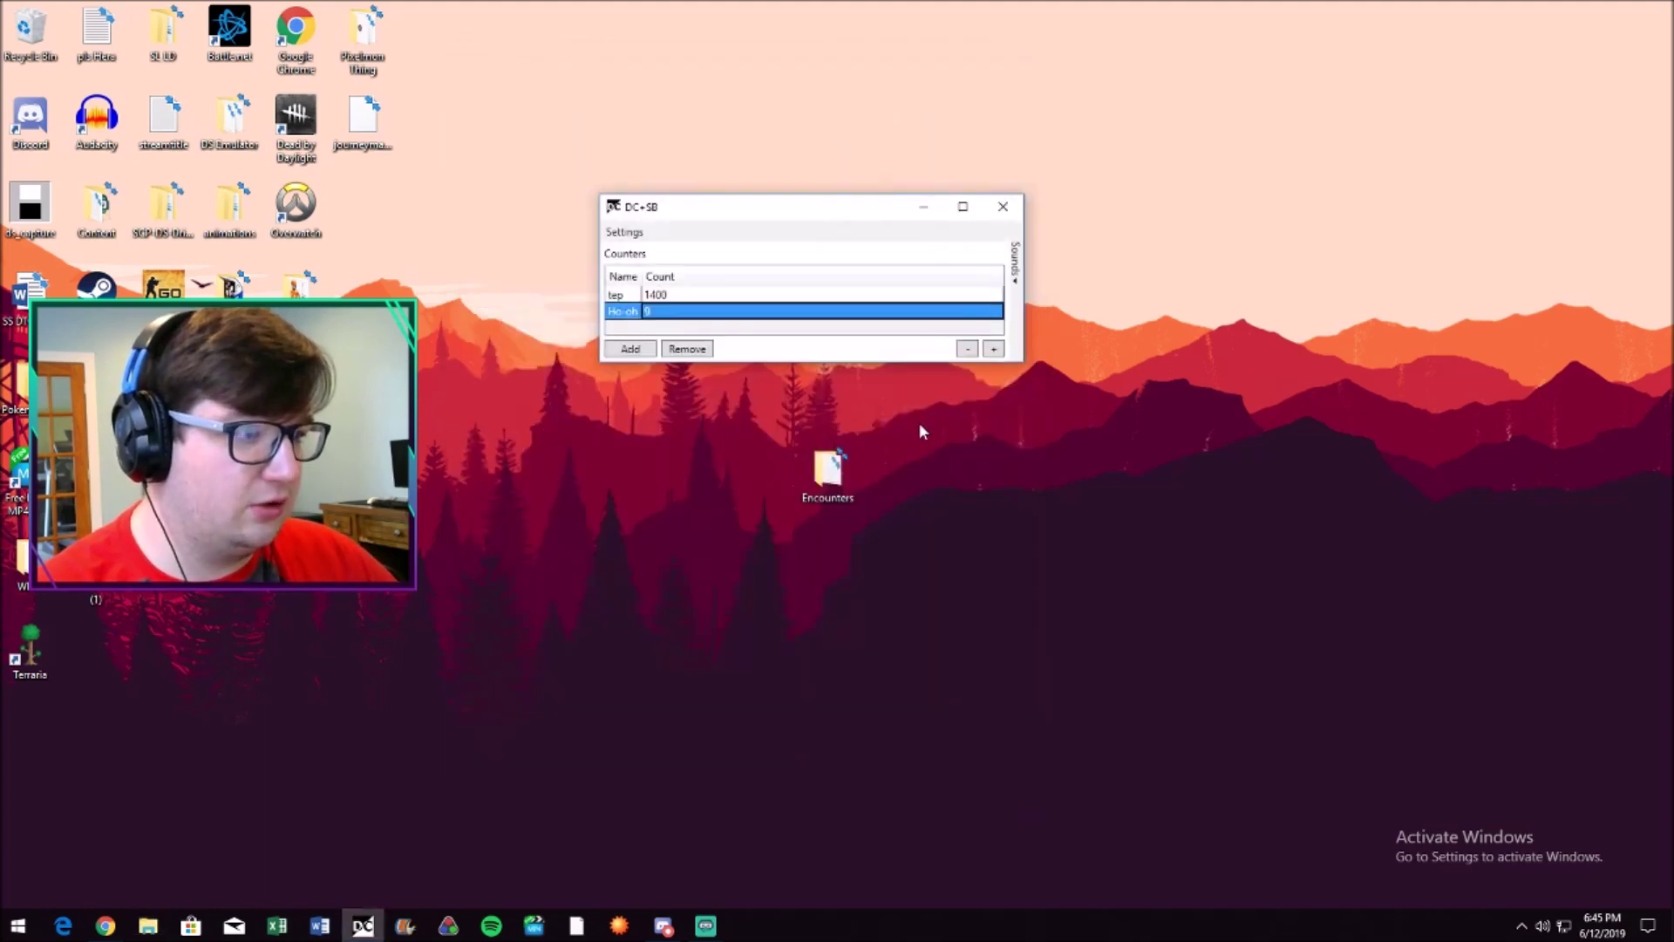
Start adding another counter and view the Encounters folder in its file chooser, closing the chooser without picking a file
{"action": "left_click", "coordinate": [631, 348]}
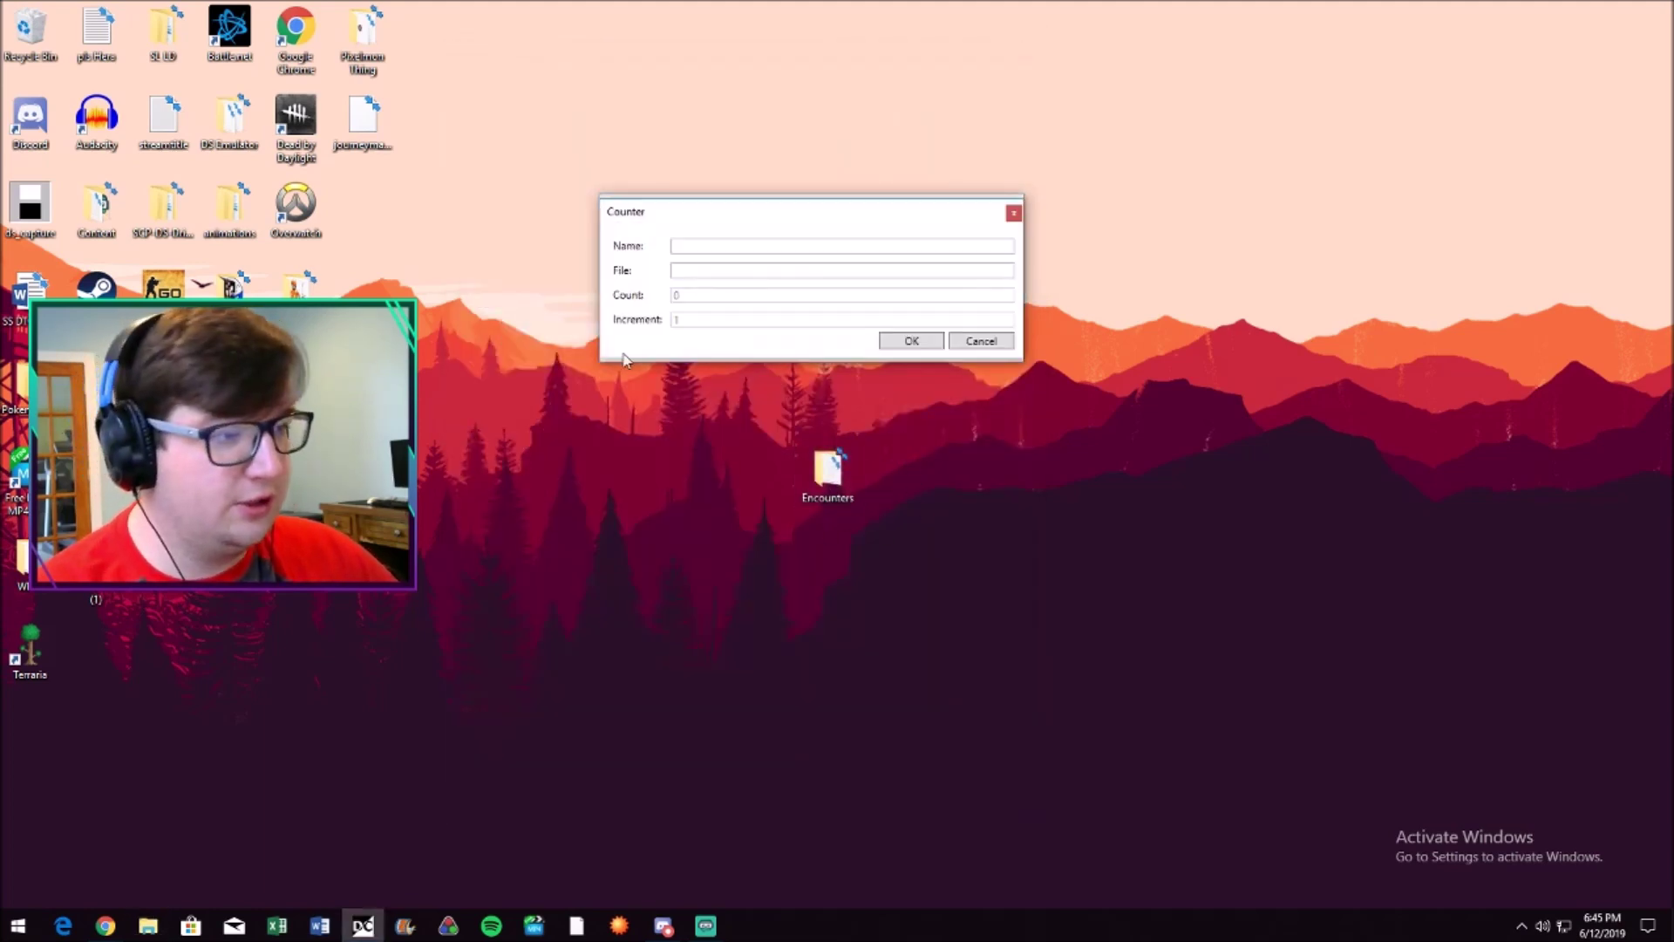
{"action": "left_click", "coordinate": [695, 274]}
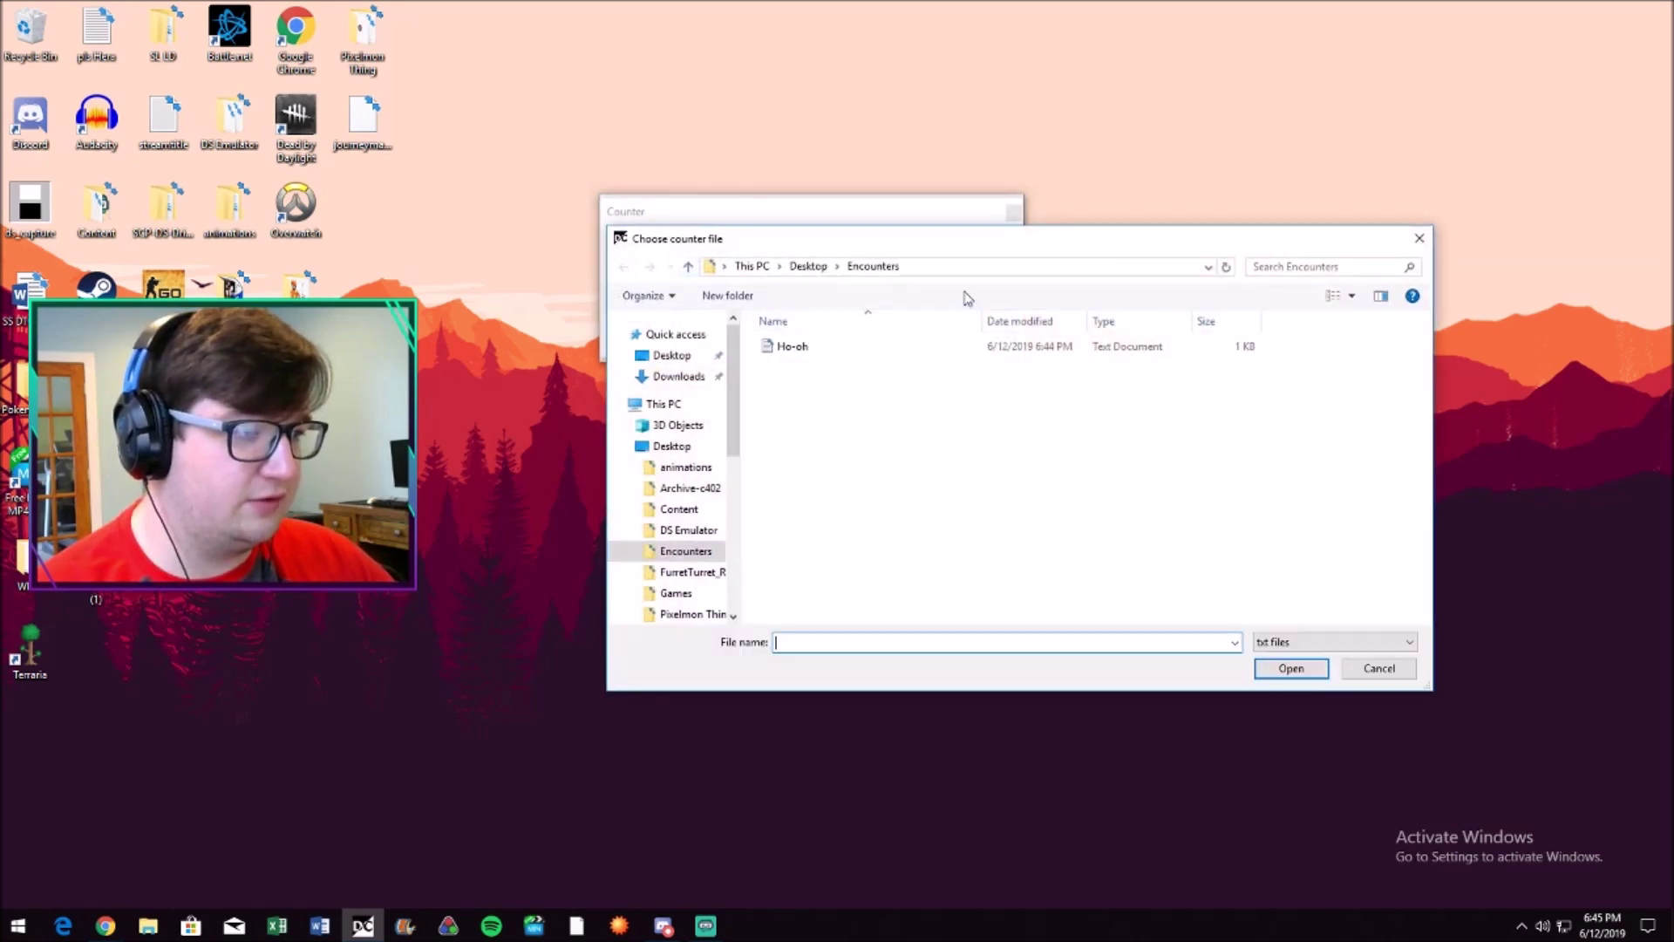
{"action": "left_click", "coordinate": [1417, 240]}
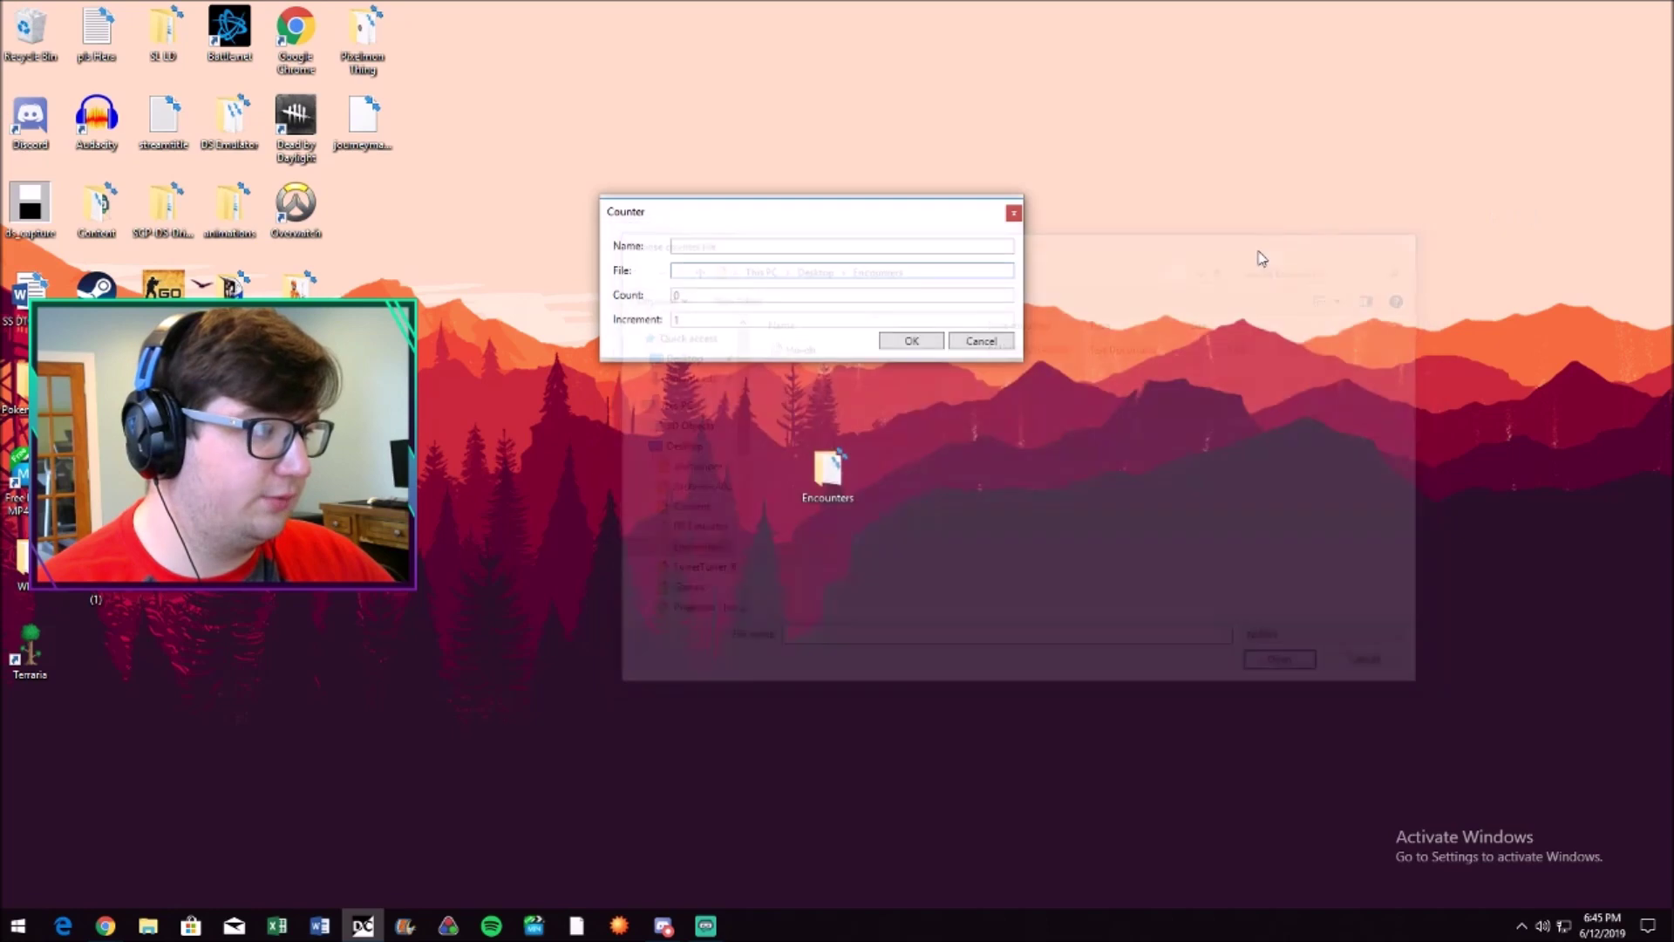